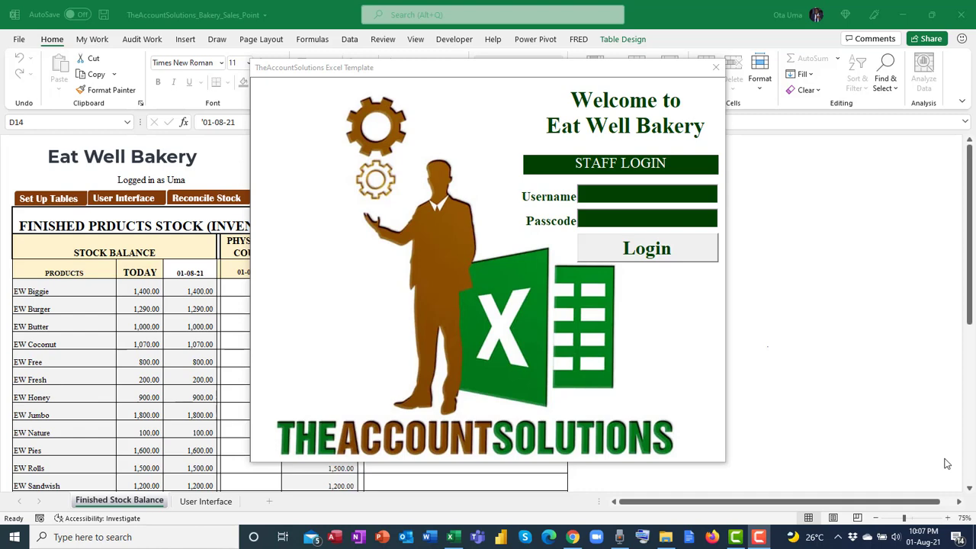
# Log in to the Eat Well Bakery staff form with the staff username and passcode, and dismiss the welcome message
pyautogui.click(597, 200)
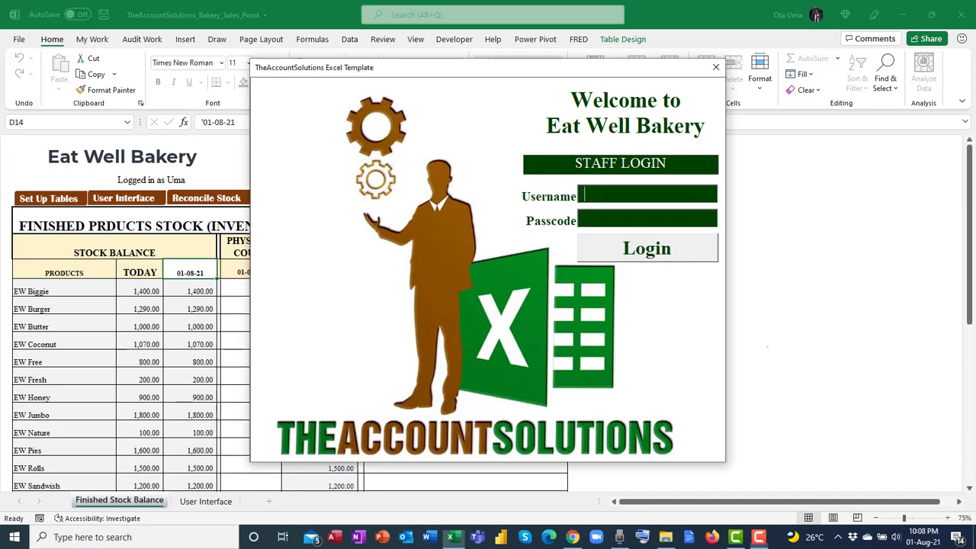
pyautogui.write('u')
pyautogui.press('BackSpace')
pyautogui.write('Uma')
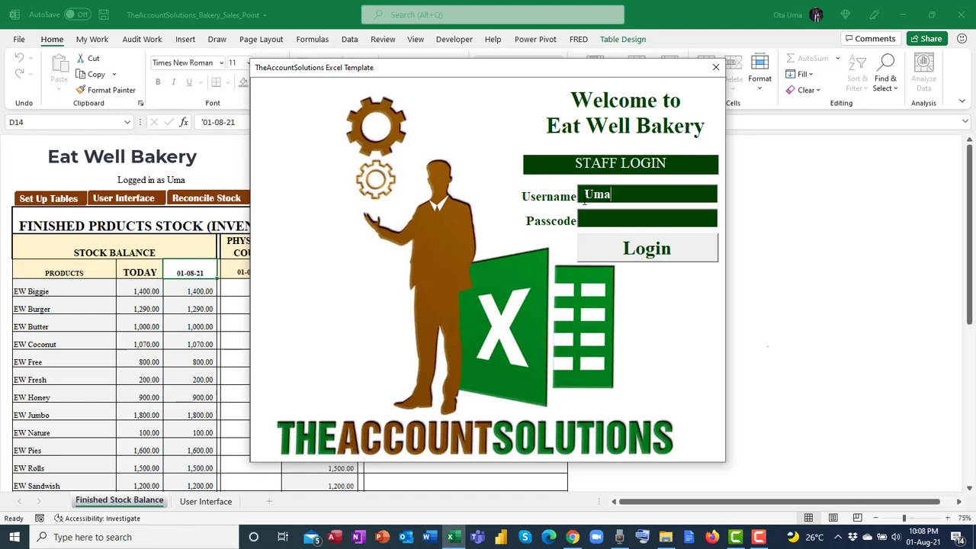
pyautogui.click(647, 217)
pyautogui.write('*******')
pyautogui.click(647, 248)
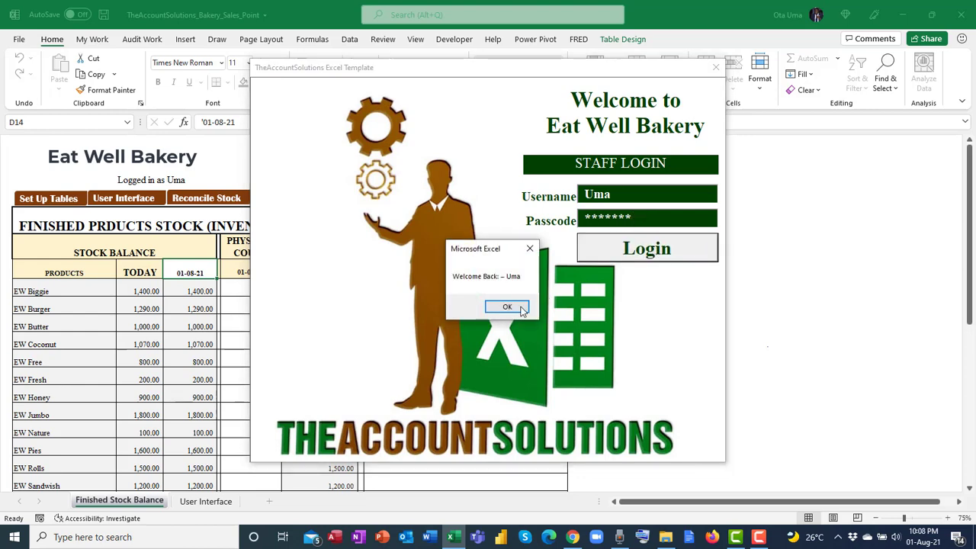
pyautogui.click(522, 309)
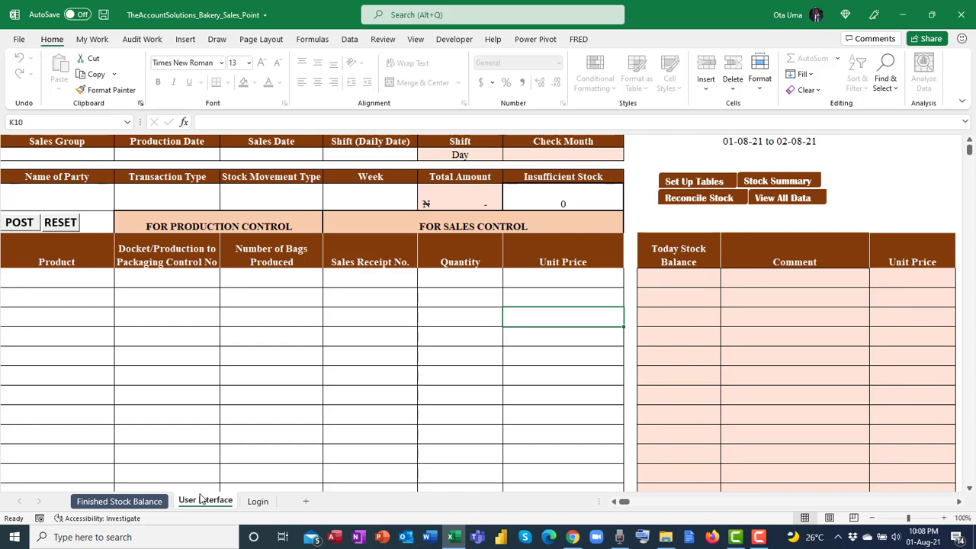
# Set the Sales Group to Supervisor on the User Interface sheet
pyautogui.click(96, 155)
pyautogui.click(119, 154)
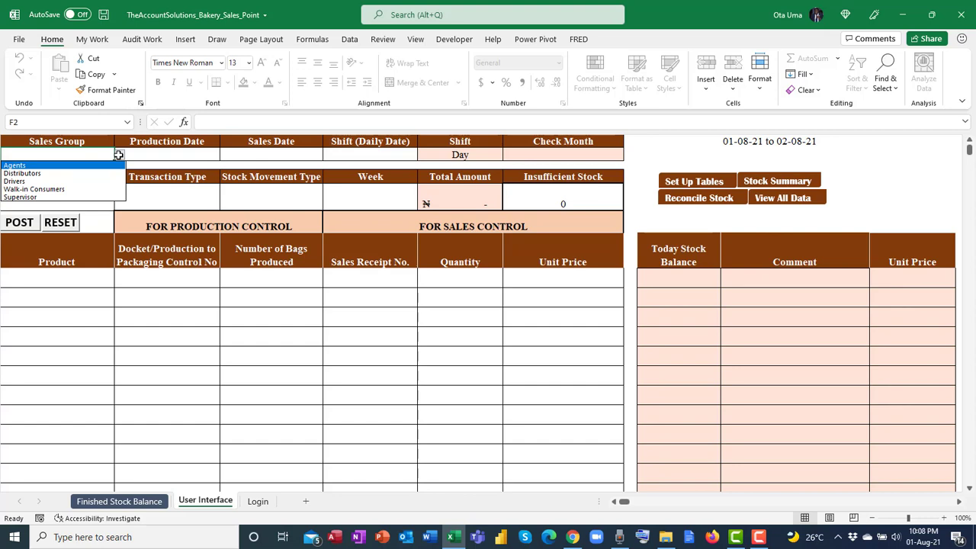
pyautogui.click(28, 198)
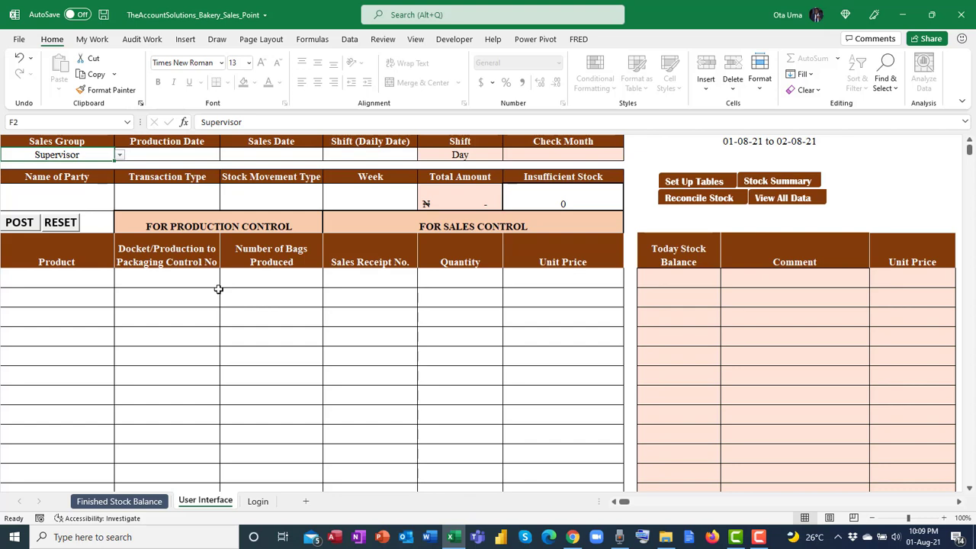
# Enter 1/8/21 as both the Production Date and the Sales Date
pyautogui.click(182, 154)
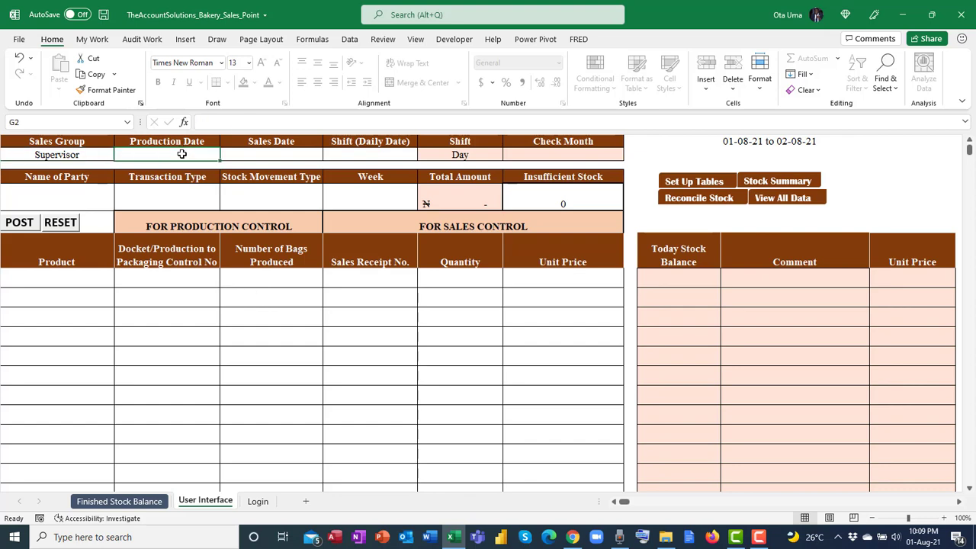
pyautogui.write('1/')
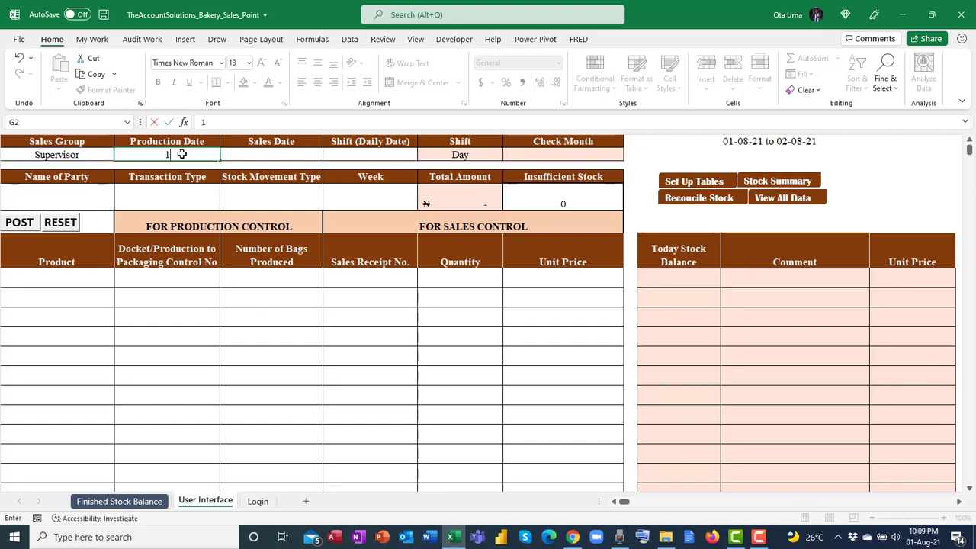
pyautogui.write('8/21')
pyautogui.click(296, 150)
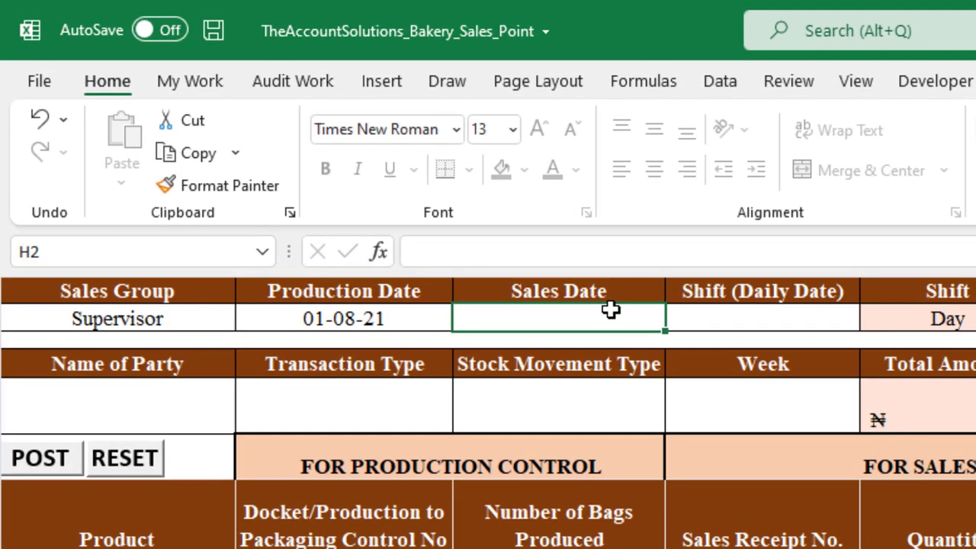
pyautogui.doubleClick(609, 309)
pyautogui.write('1/8/21')
pyautogui.press('Tab')
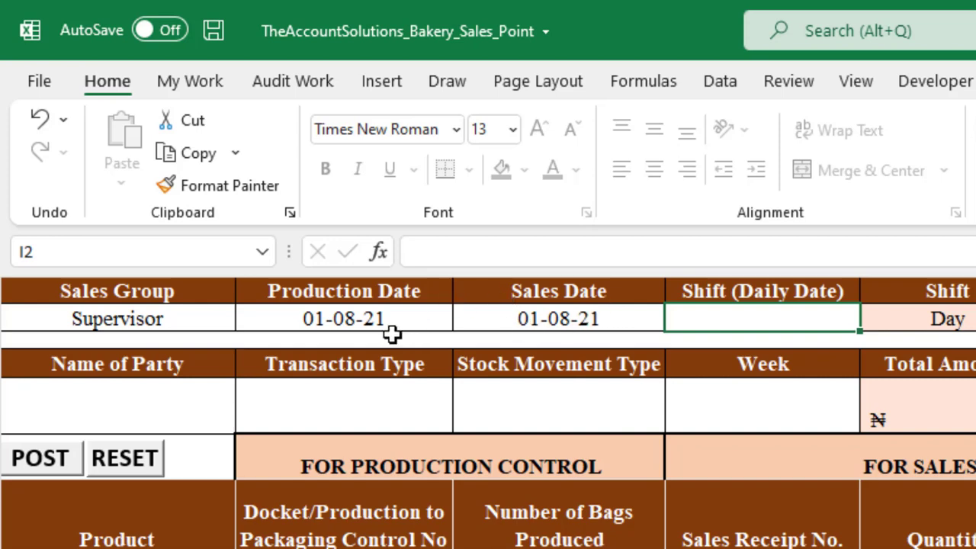
# Enter the Shift (Daily Date) as 01-08-21 / 02-08-21 for the night shift
pyautogui.click(361, 326)
pyautogui.click(499, 322)
pyautogui.click(771, 323)
pyautogui.write('01-')
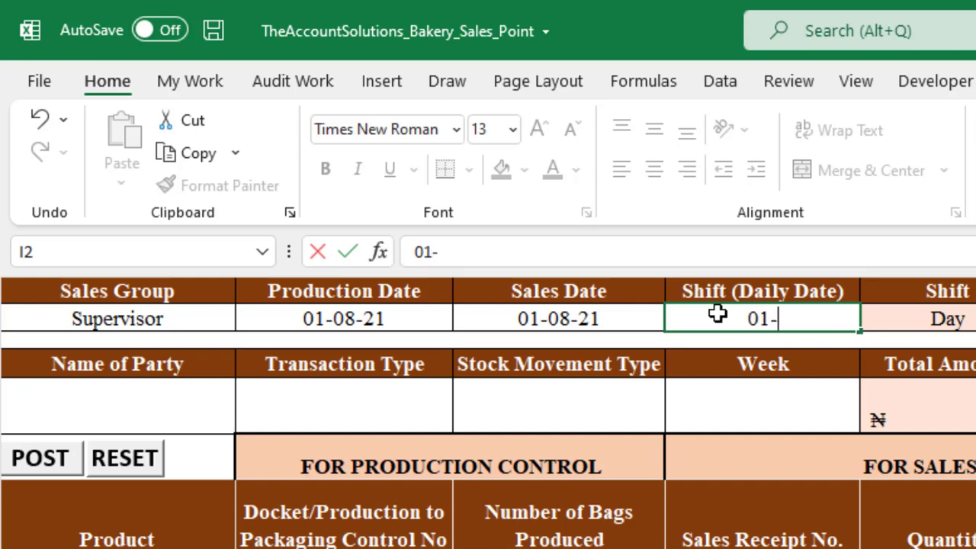
pyautogui.write('080')
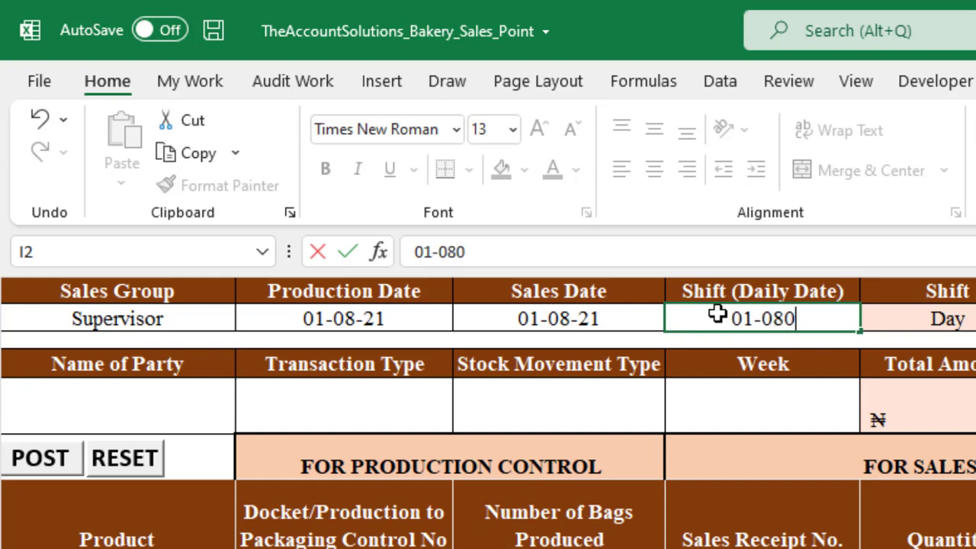
pyautogui.press('BackSpace')
pyautogui.write('-21')
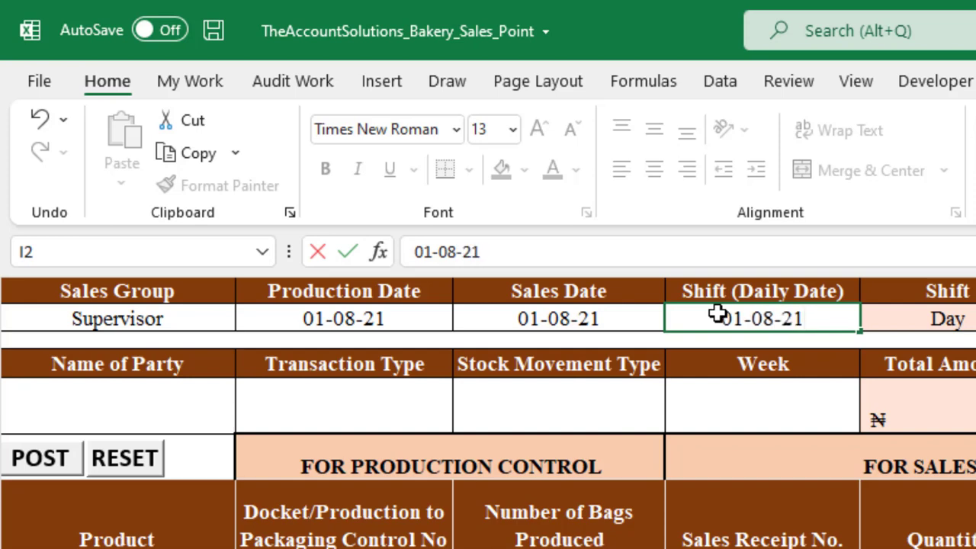
pyautogui.write(' to')
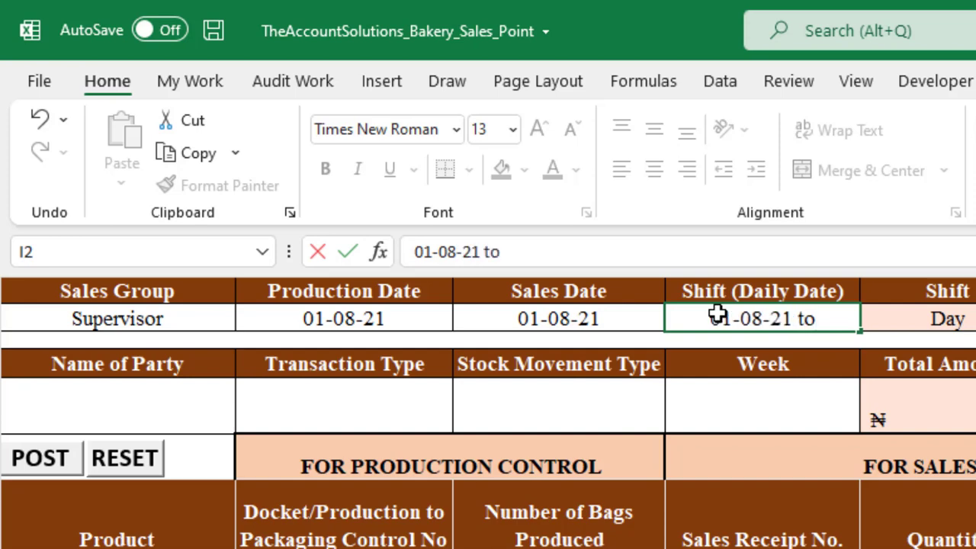
pyautogui.press('BackSpace')
pyautogui.press('BackSpace')
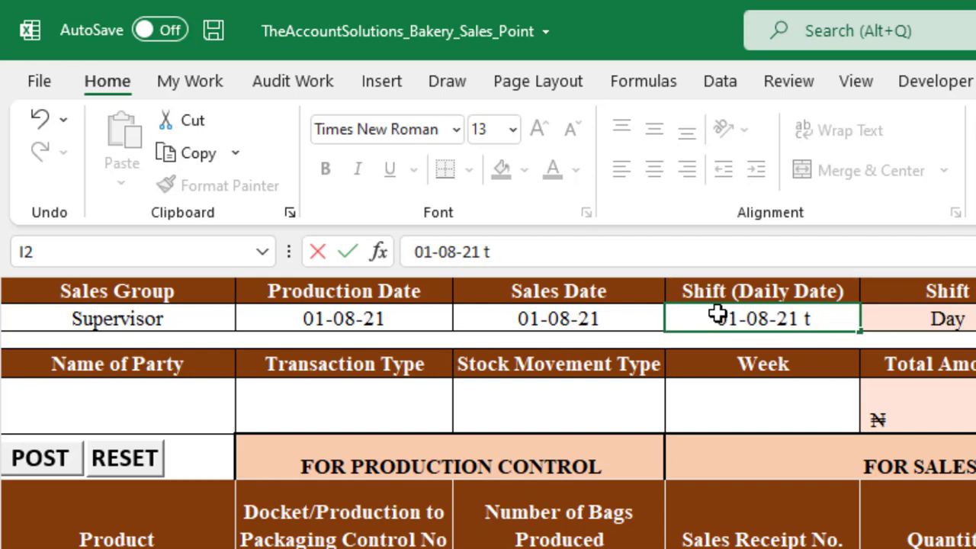
pyautogui.write('/ 0')
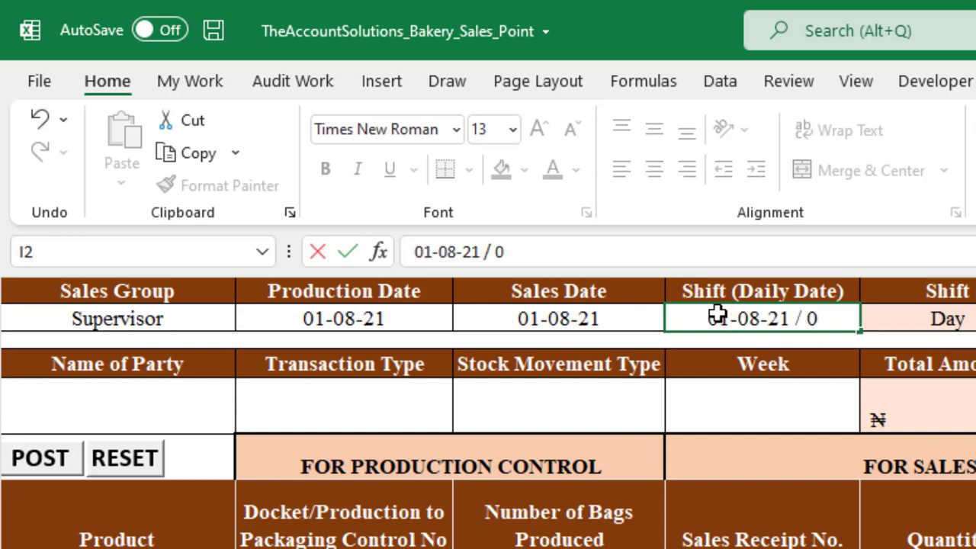
pyautogui.write('2-08-21')
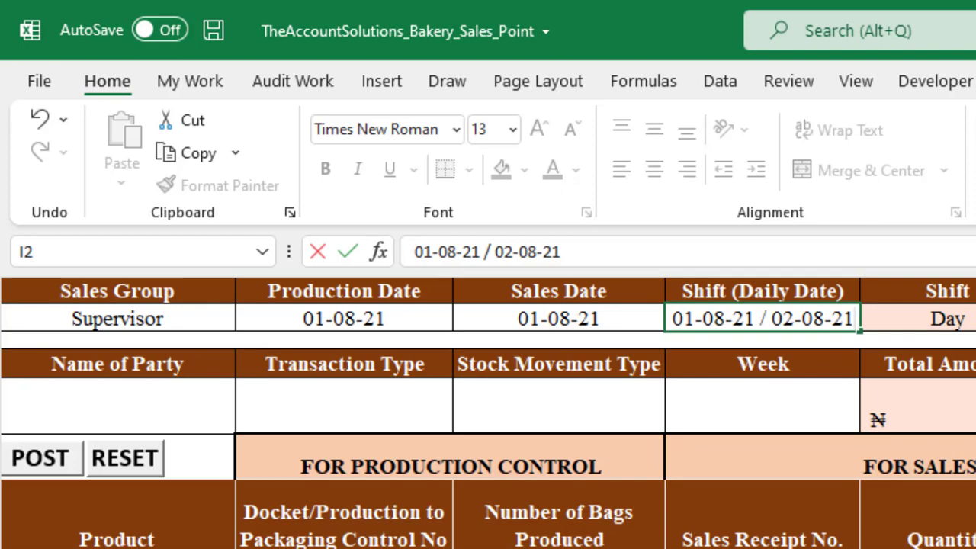
pyautogui.hotkey('ctrl', 'Return')
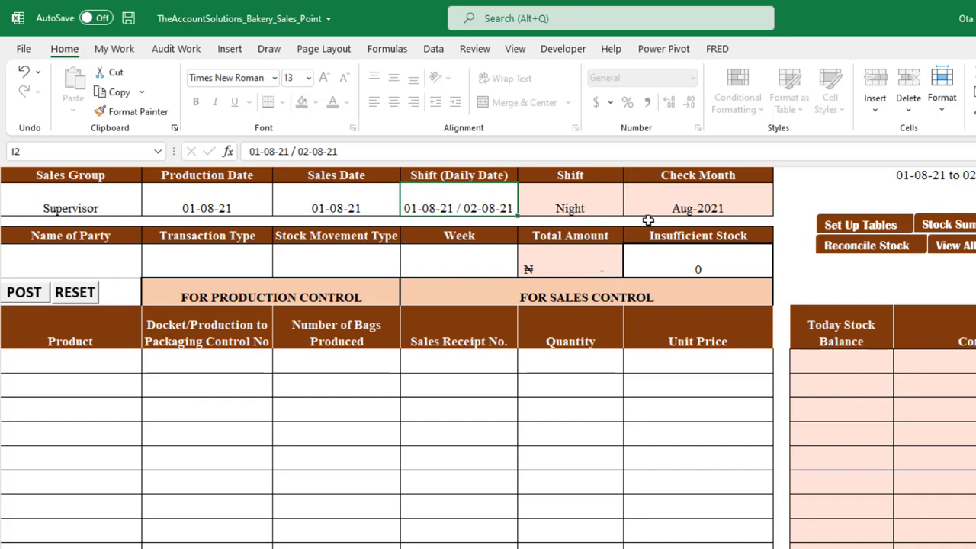
# Choose the supervisor's name as the Name of Party
pyautogui.click(129, 272)
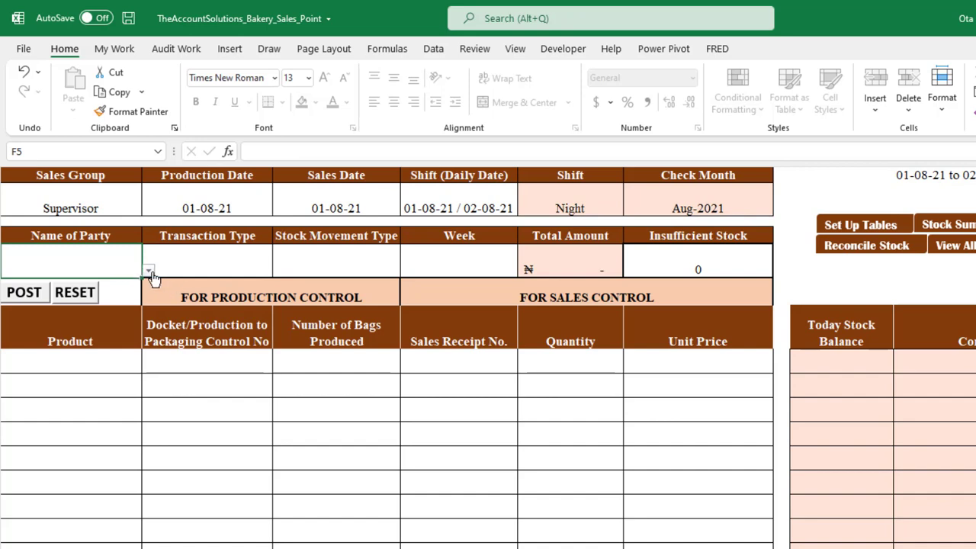
pyautogui.click(148, 270)
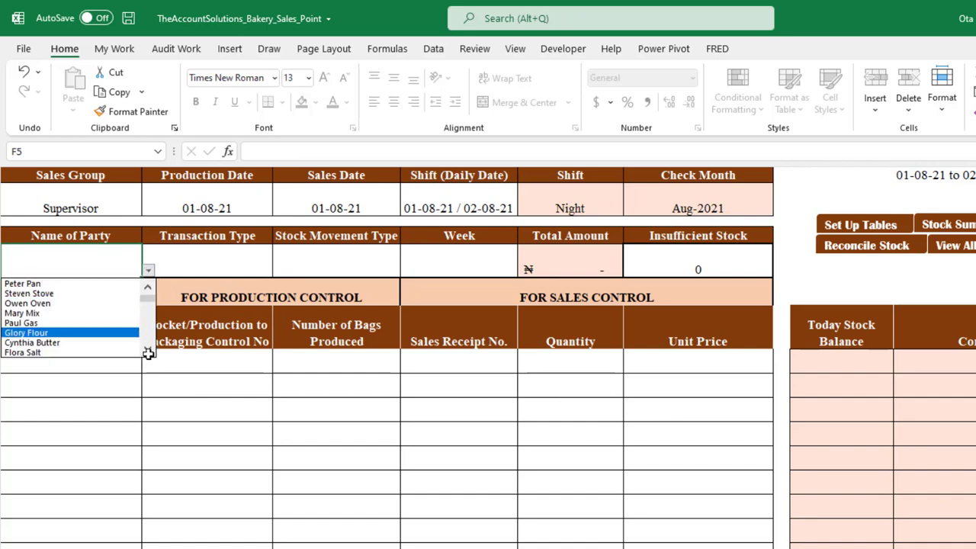
pyautogui.scroll(-3, 148, 348)
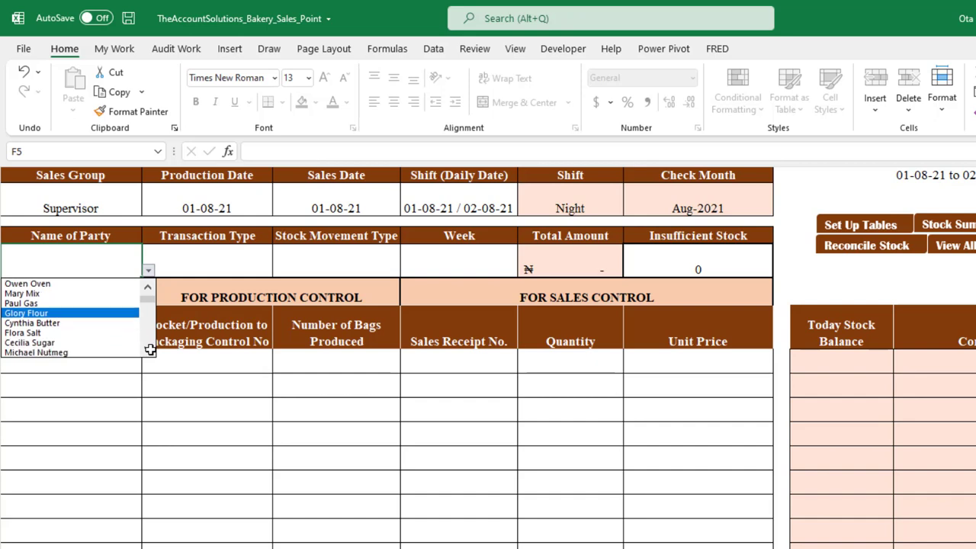
pyautogui.scroll(-1, 147, 348)
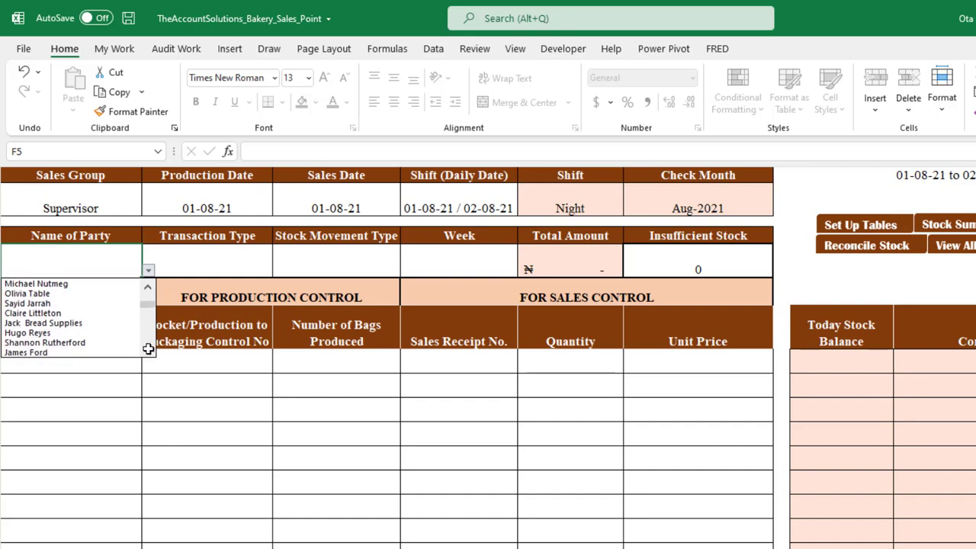
pyautogui.click(101, 333)
# Set the Transaction Type to Production and the Stock Movement Type to Product In
pyautogui.click(196, 258)
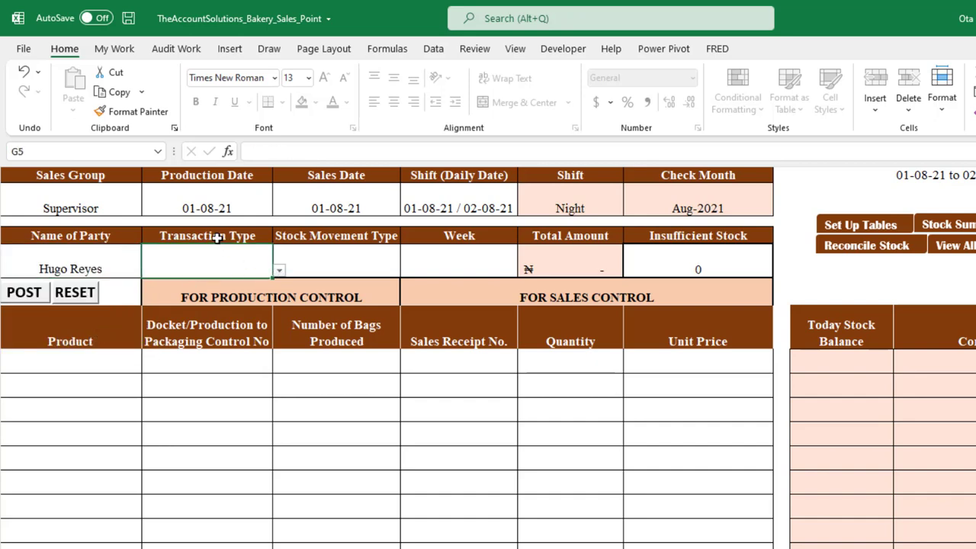
pyautogui.click(279, 270)
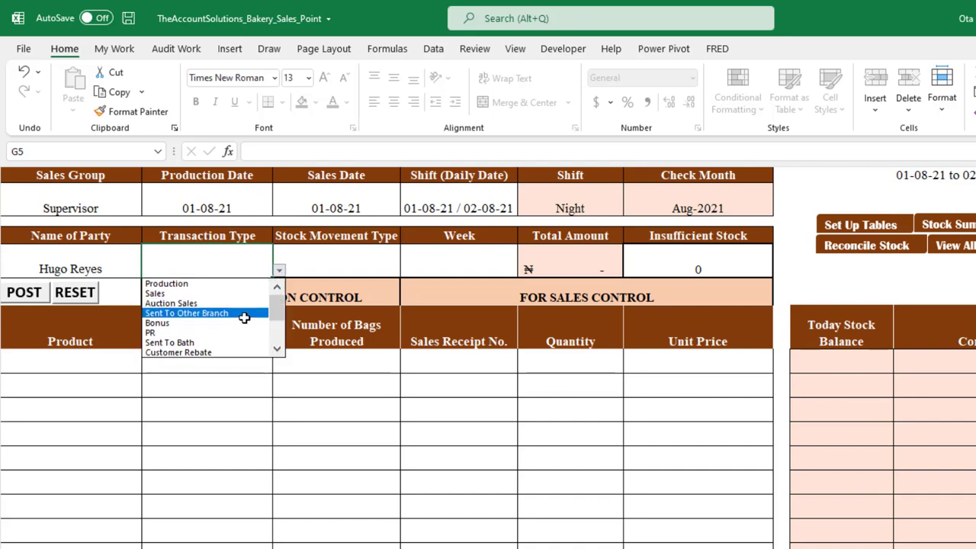
pyautogui.moveTo(271, 311); pyautogui.dragTo(276, 290)
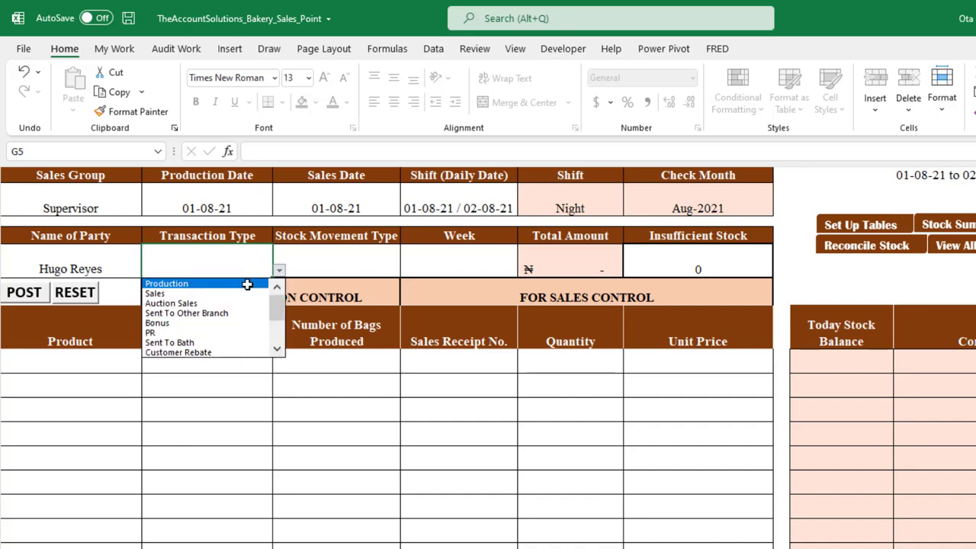
pyautogui.click(249, 284)
pyautogui.click(310, 256)
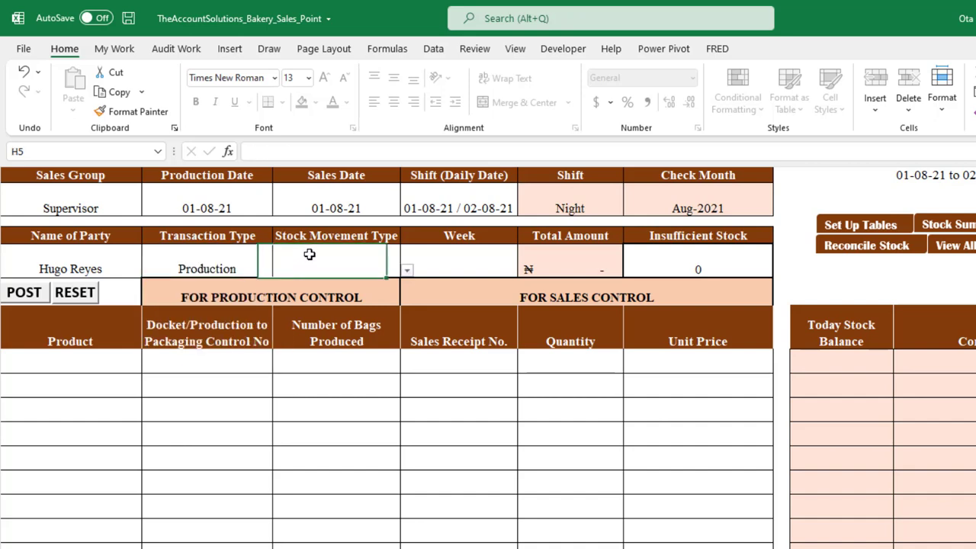
pyautogui.click(408, 271)
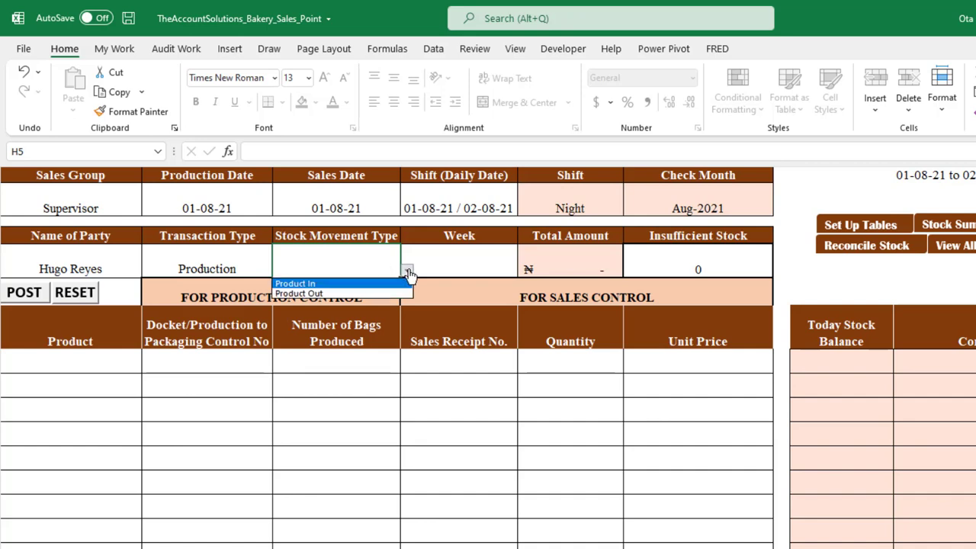
pyautogui.click(354, 283)
# Set the Week of the transaction to Aug-21/Week 1
pyautogui.click(460, 259)
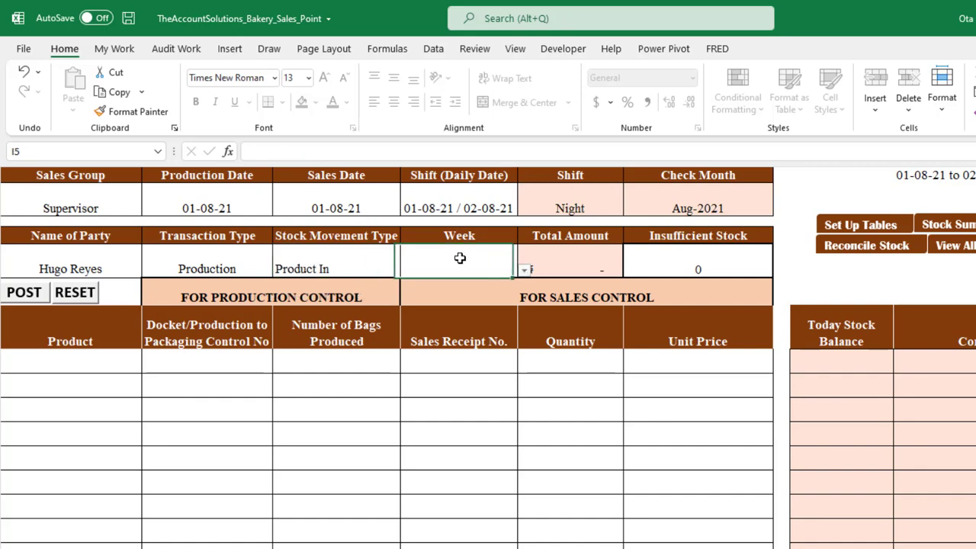
pyautogui.click(525, 271)
pyautogui.scroll(-15, 525, 313)
pyautogui.scroll(-16, 521, 320)
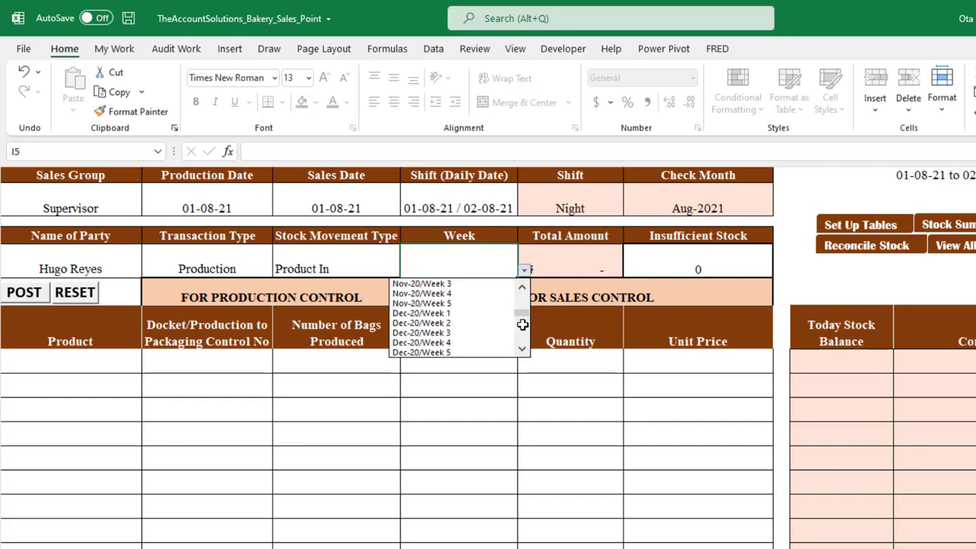
pyautogui.scroll(-19, 522, 321)
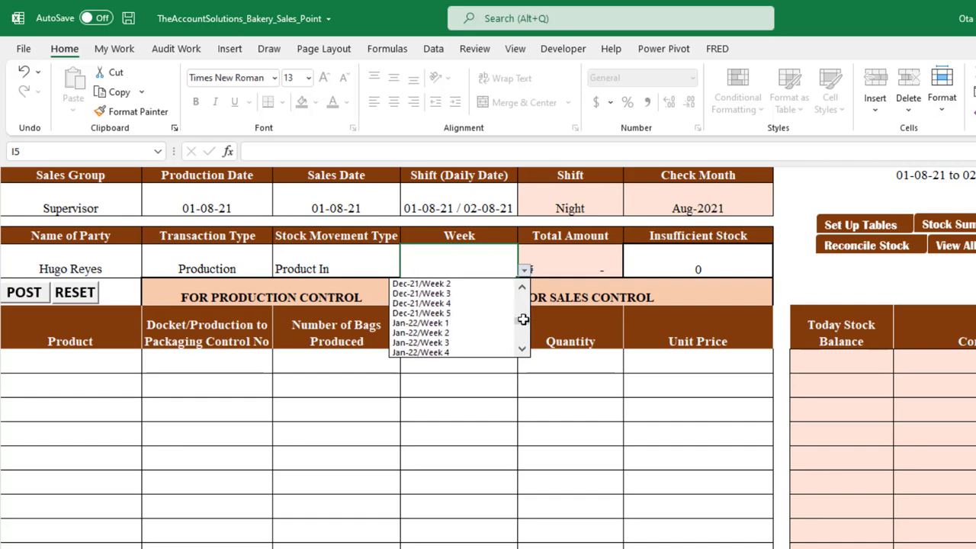
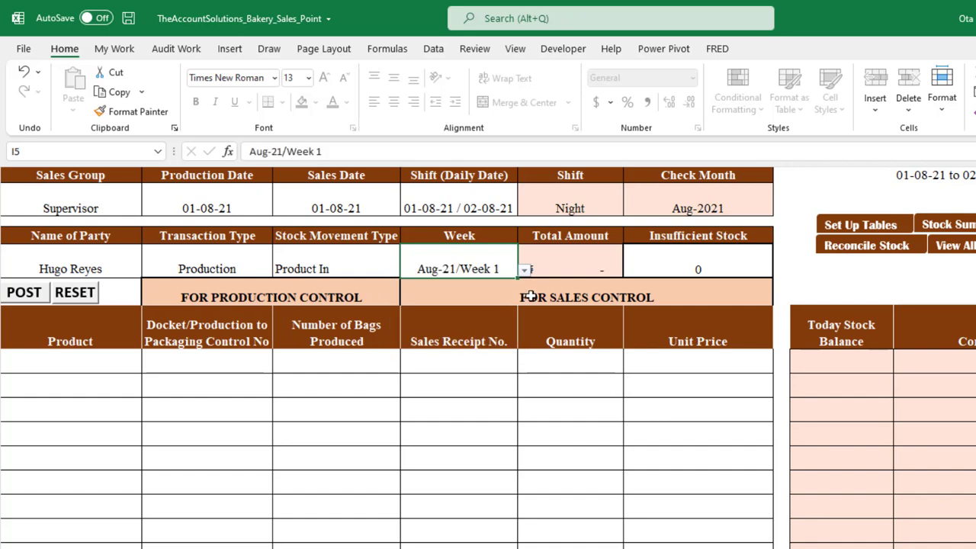
pyautogui.click(476, 444)
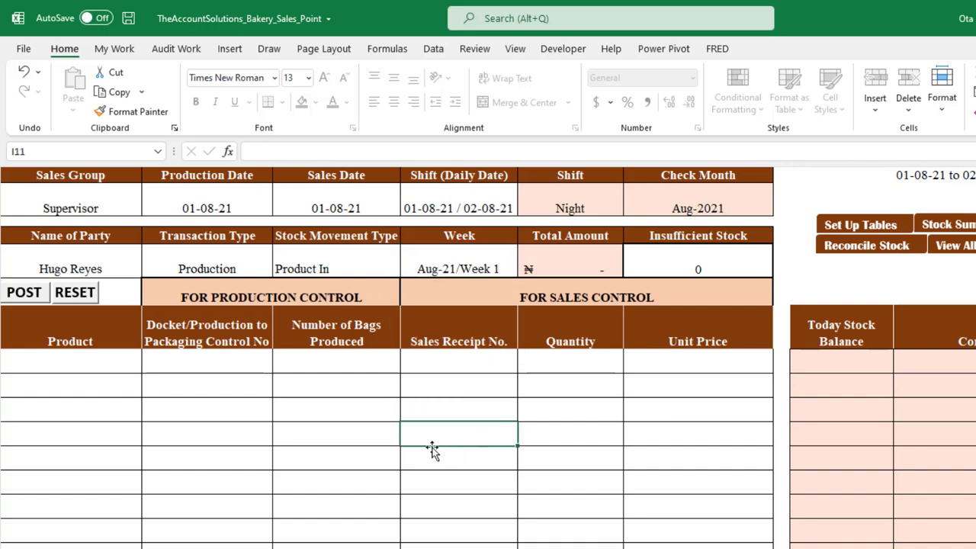
# Choose EW Biggie as the product in the first row of the entry table
pyautogui.click(84, 365)
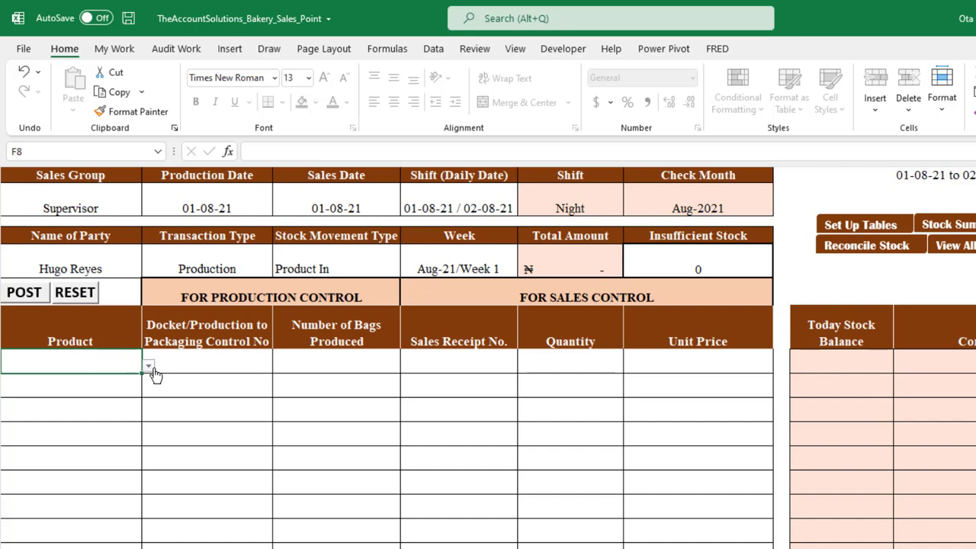
pyautogui.click(150, 369)
pyautogui.scroll(-2, 143, 415)
pyautogui.scroll(-1, 142, 429)
pyautogui.moveTo(144, 433); pyautogui.dragTo(144, 366)
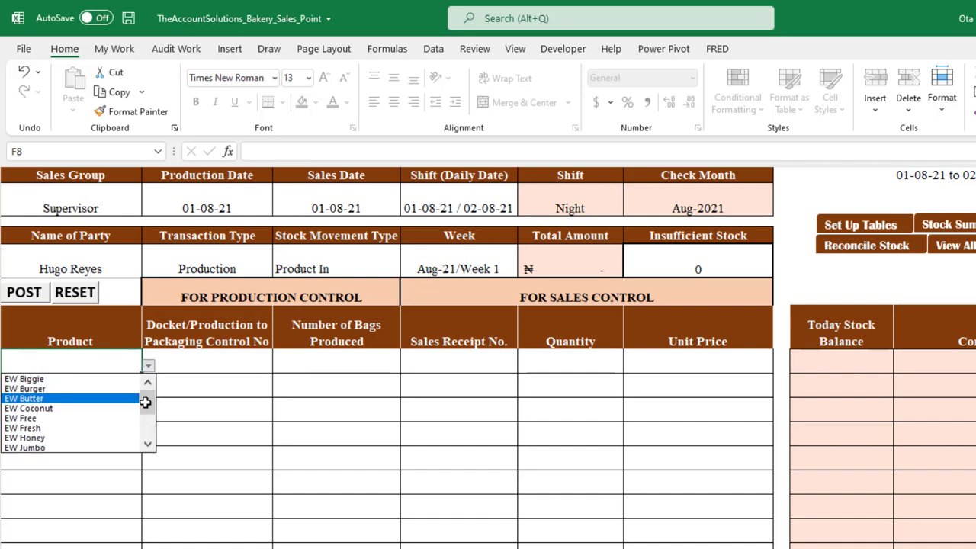
pyautogui.click(127, 379)
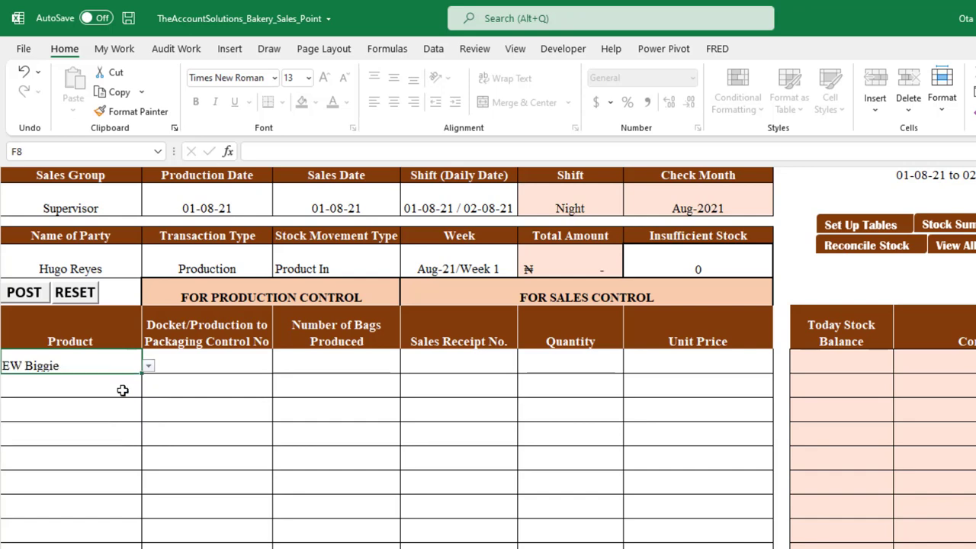
# Choose EW Burger, EW Fresh and EW Free as the products in the second, third and fourth entry rows
pyautogui.press('Return')
pyautogui.click(147, 391)
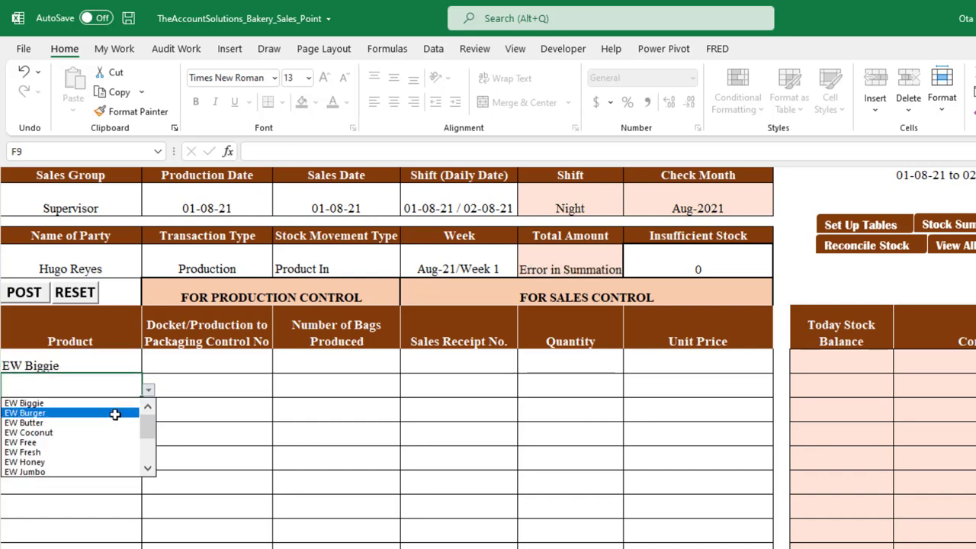
pyautogui.click(113, 410)
pyautogui.press('Return')
pyautogui.click(148, 414)
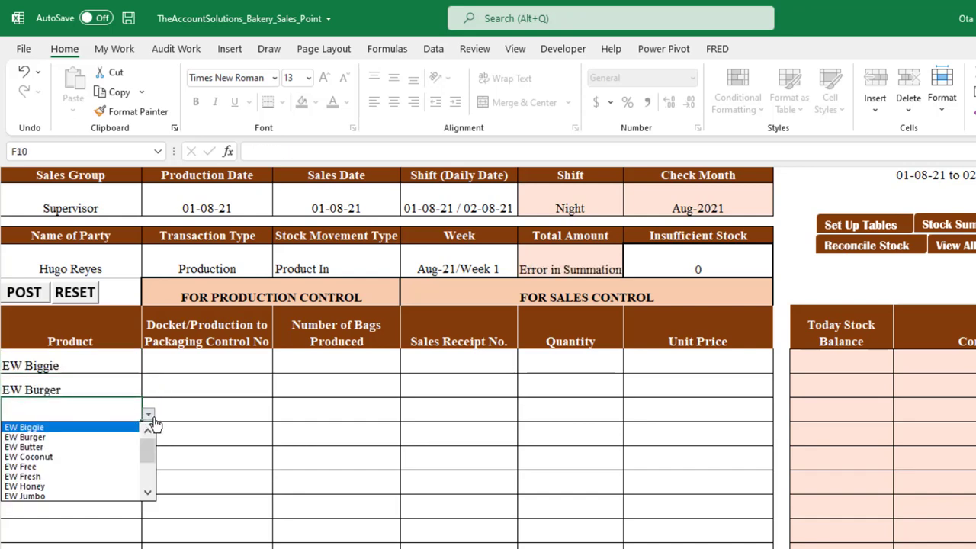
pyautogui.click(100, 475)
pyautogui.press('Return')
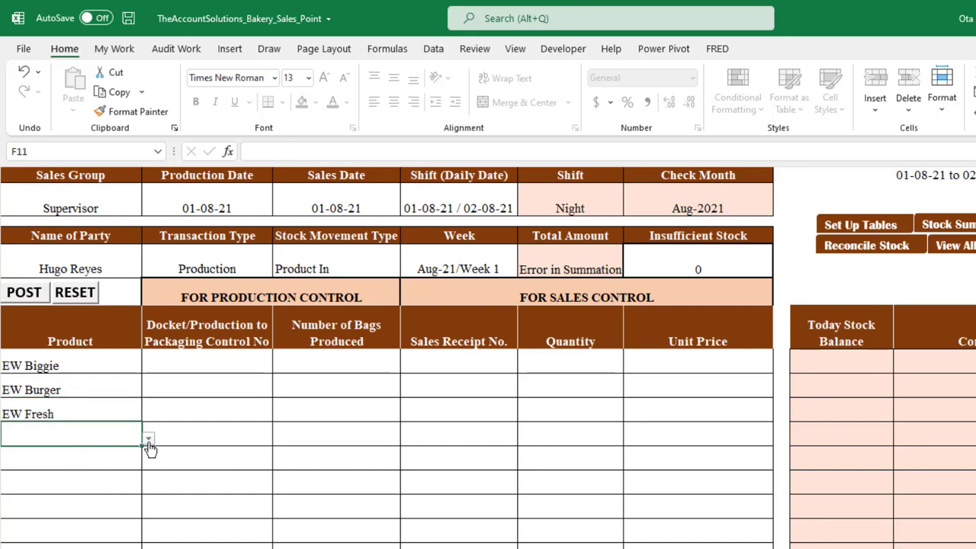
pyautogui.click(148, 438)
pyautogui.click(109, 489)
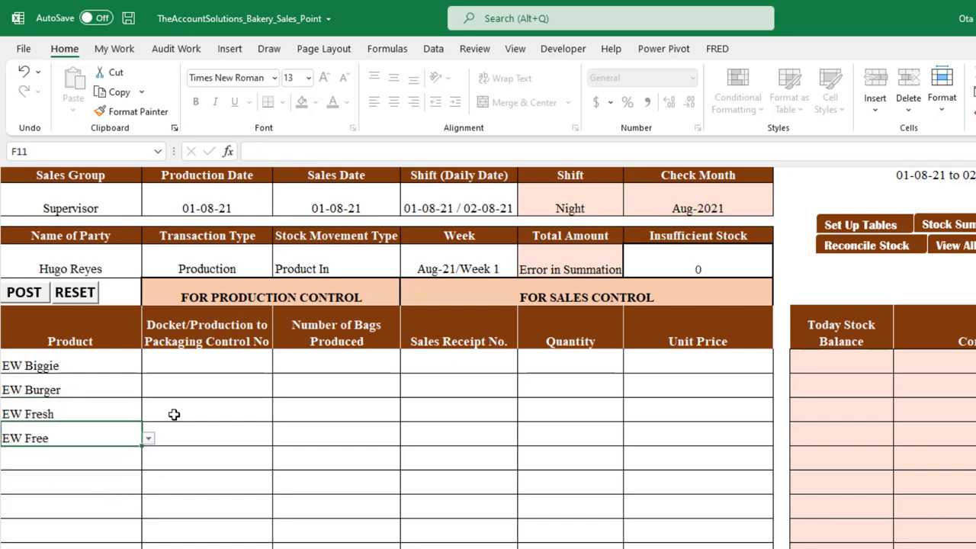
# Enter 0002 as the Docket/Production to Packaging Control No for all four products
pyautogui.click(226, 366)
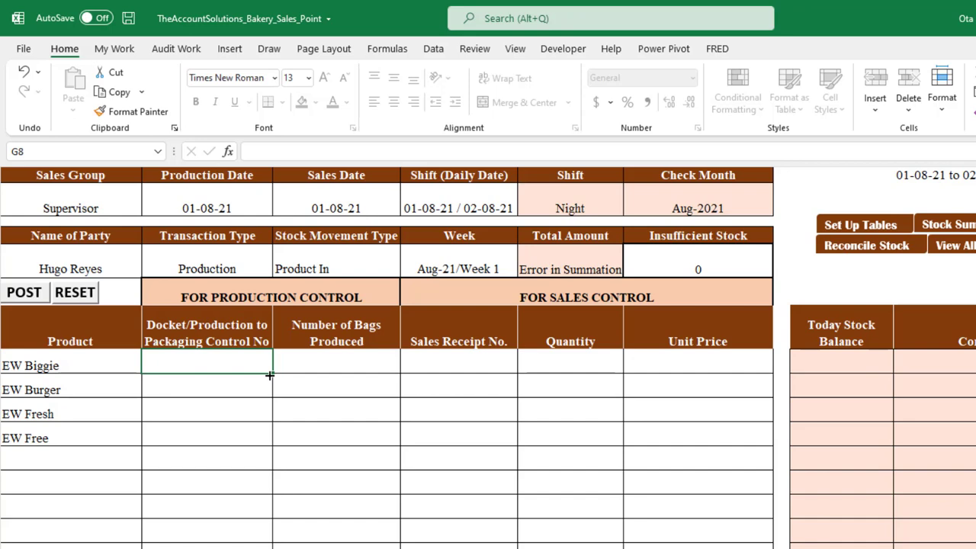
pyautogui.write('002')
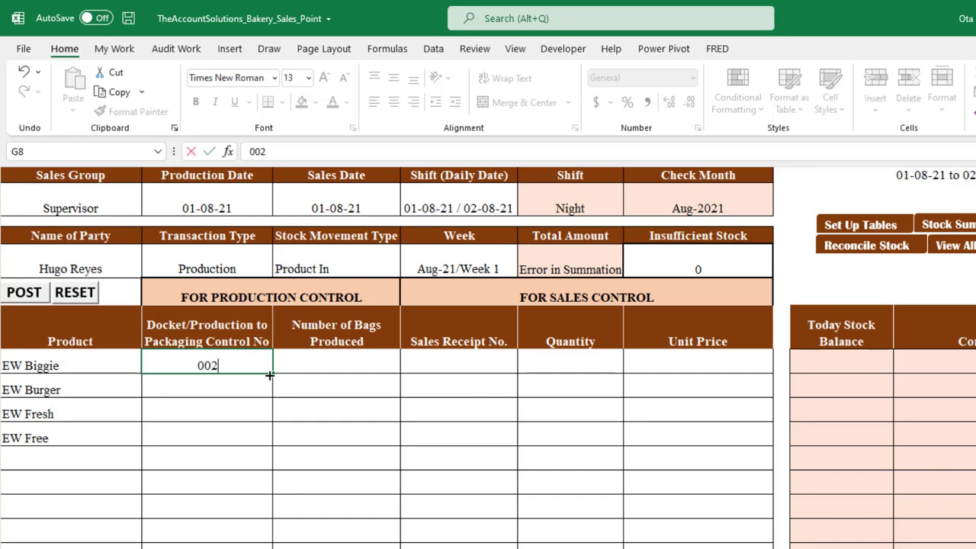
pyautogui.press('Return')
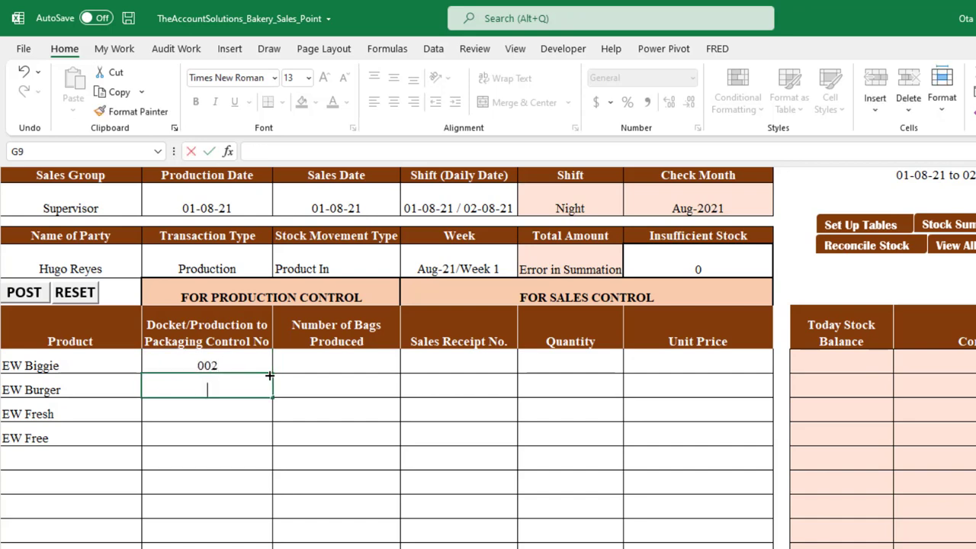
pyautogui.write('002')
pyautogui.press('Return')
pyautogui.write('002')
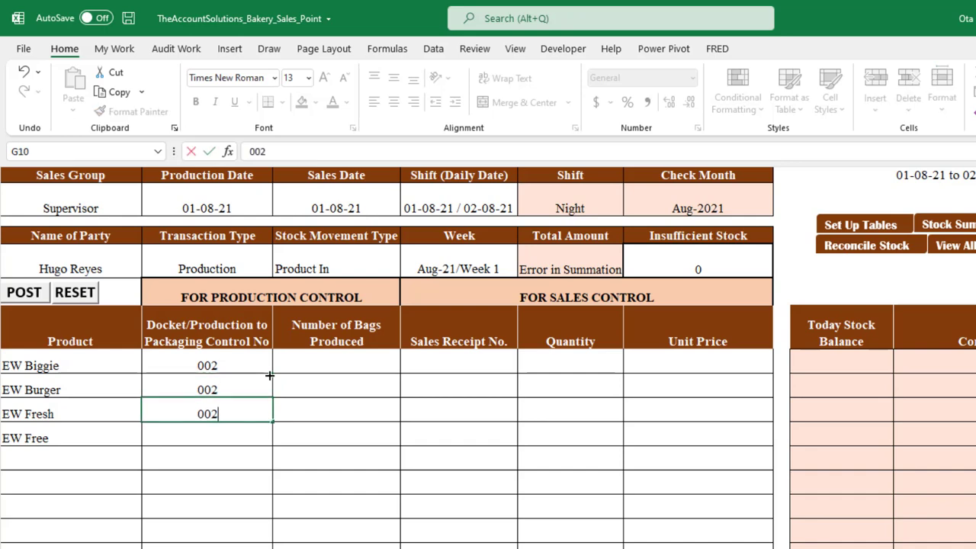
pyautogui.press('Return')
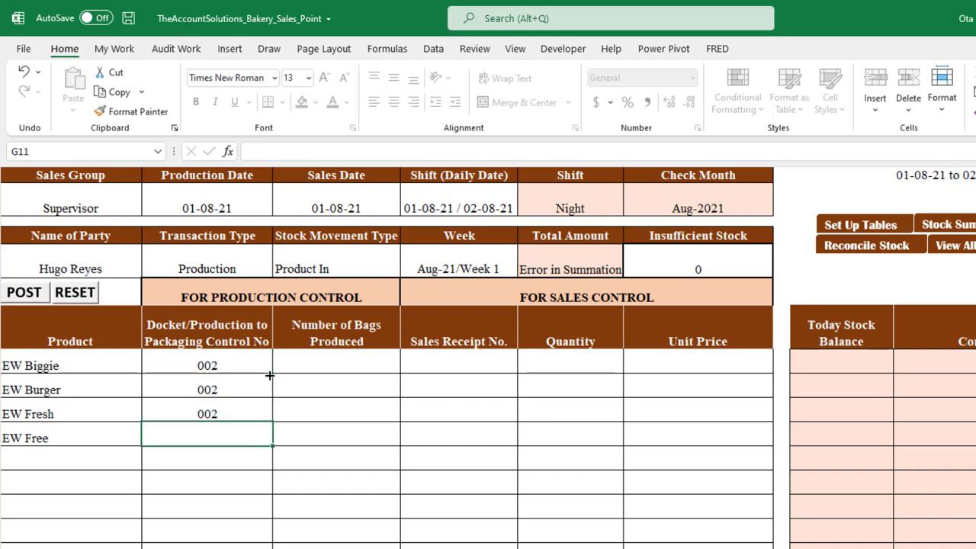
pyautogui.write('002')
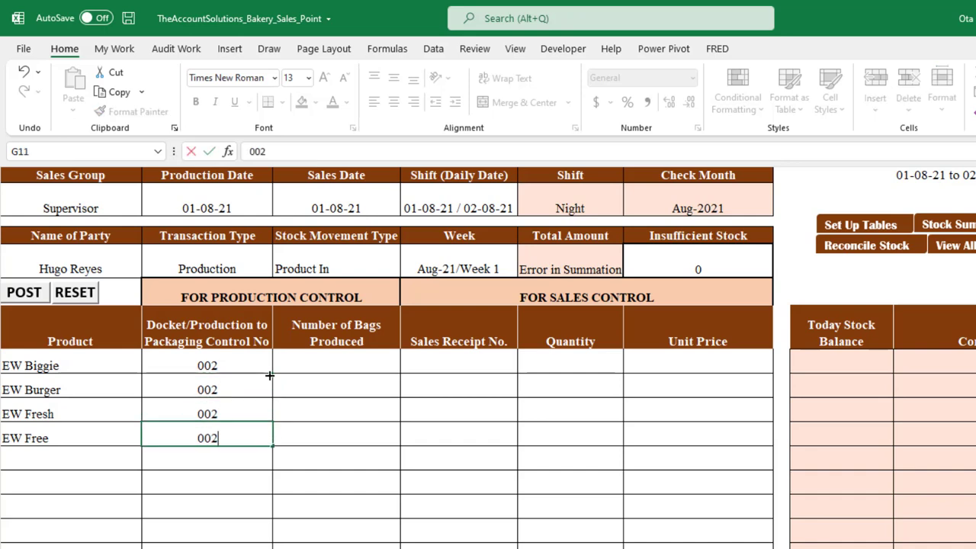
pyautogui.click(203, 369)
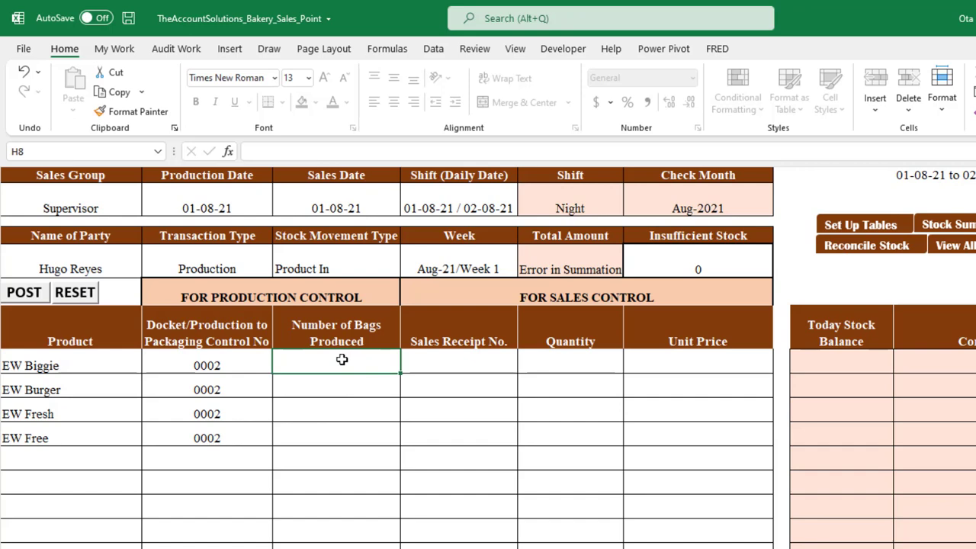
pyautogui.click(78, 363)
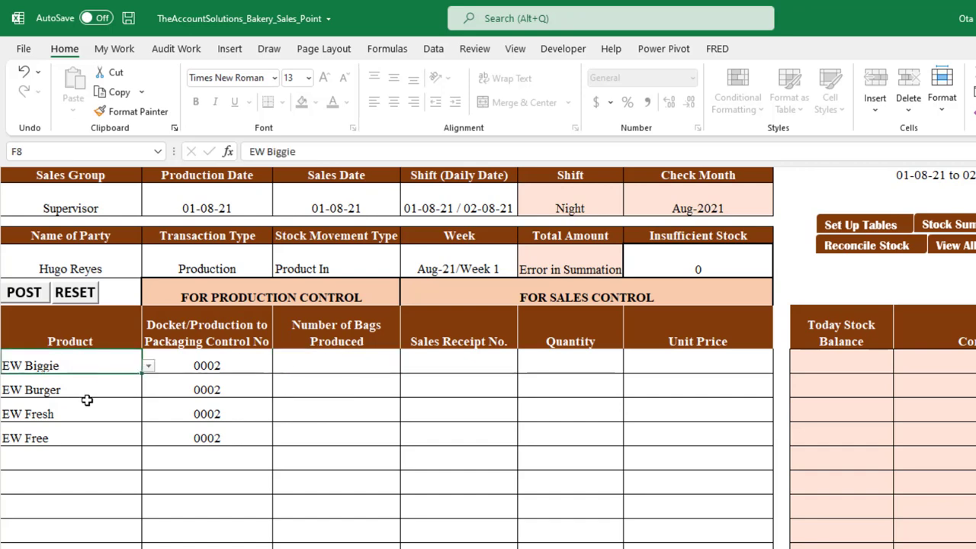
pyautogui.click(84, 391)
pyautogui.click(83, 415)
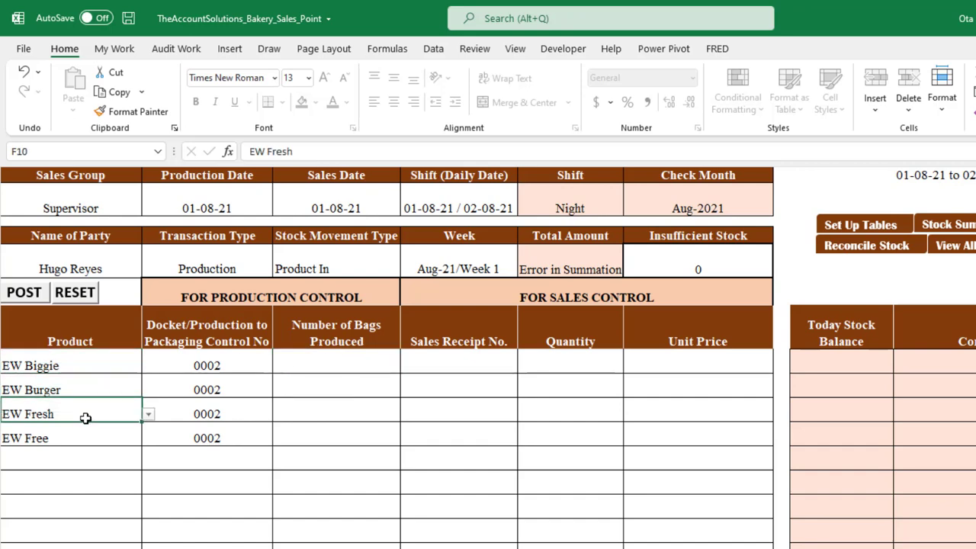
pyautogui.click(78, 439)
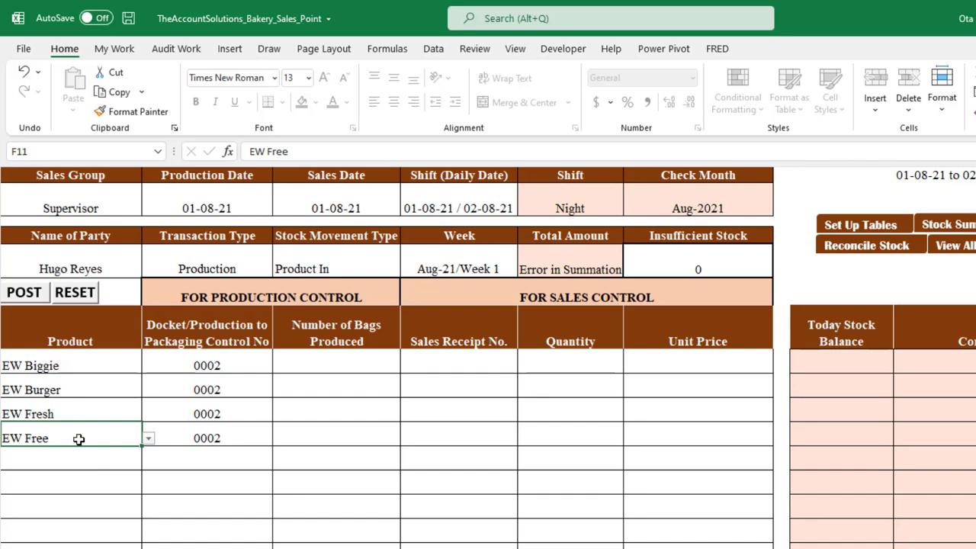
# Enter the number of bags produced: 20 for EW Biggie, 10 for EW Burger, 5 for EW Fresh and 15 for EW Free
pyautogui.click(367, 359)
pyautogui.write('20')
pyautogui.press('Return')
pyautogui.write('10')
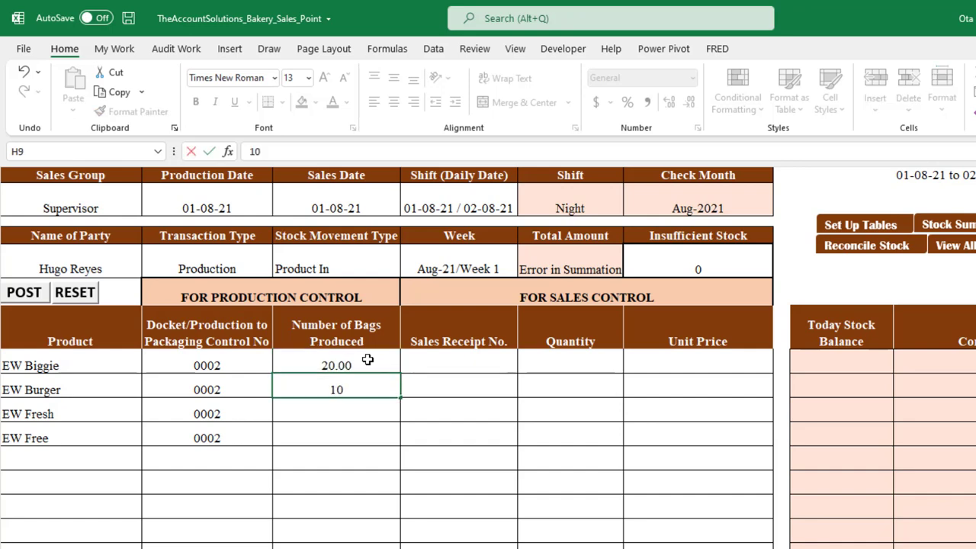
pyautogui.press('Return')
pyautogui.write('5')
pyautogui.press('Return')
pyautogui.write('1')
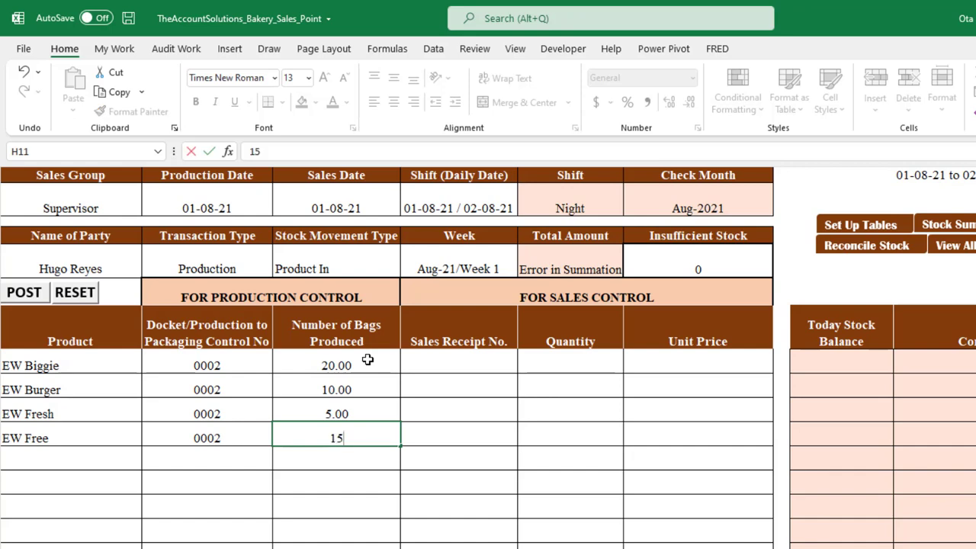
pyautogui.press('Return')
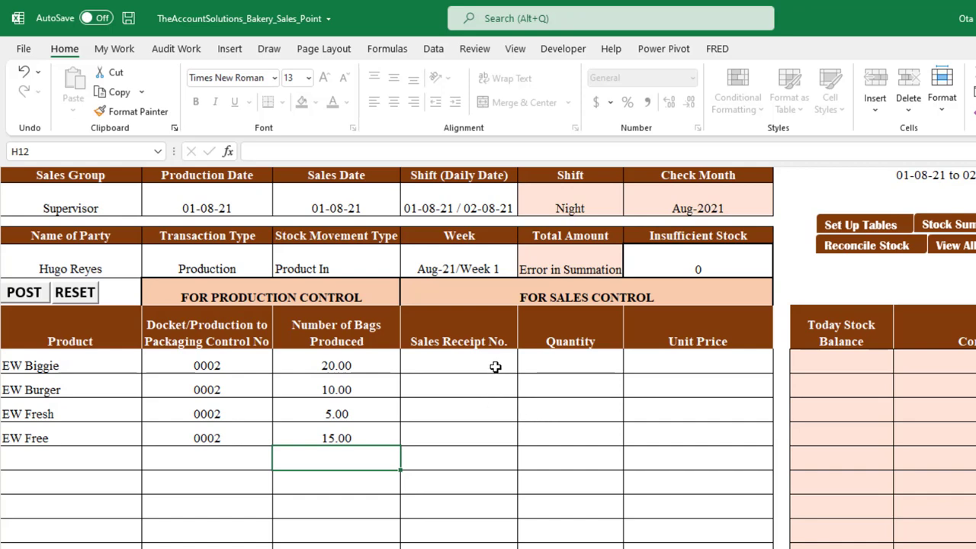
# Enter the quantities: 200 for EW Biggie, 150 for EW Burger, 100 for EW Fresh and 250 for EW Free
pyautogui.click(550, 359)
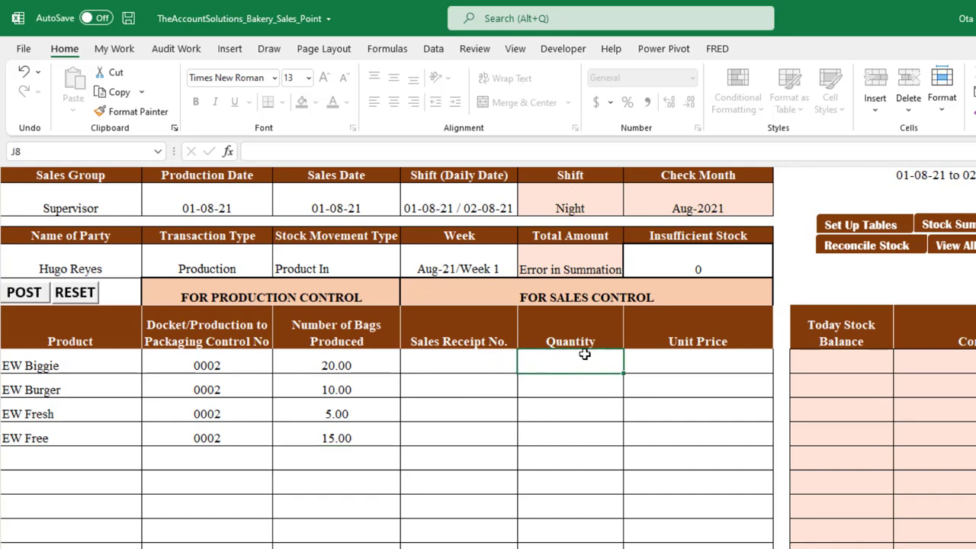
pyautogui.write('200')
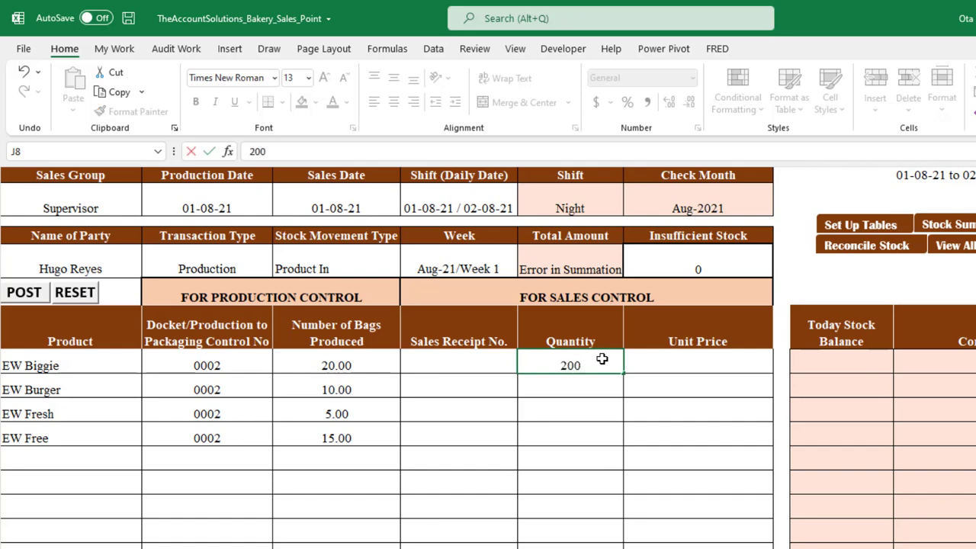
pyautogui.press('Return')
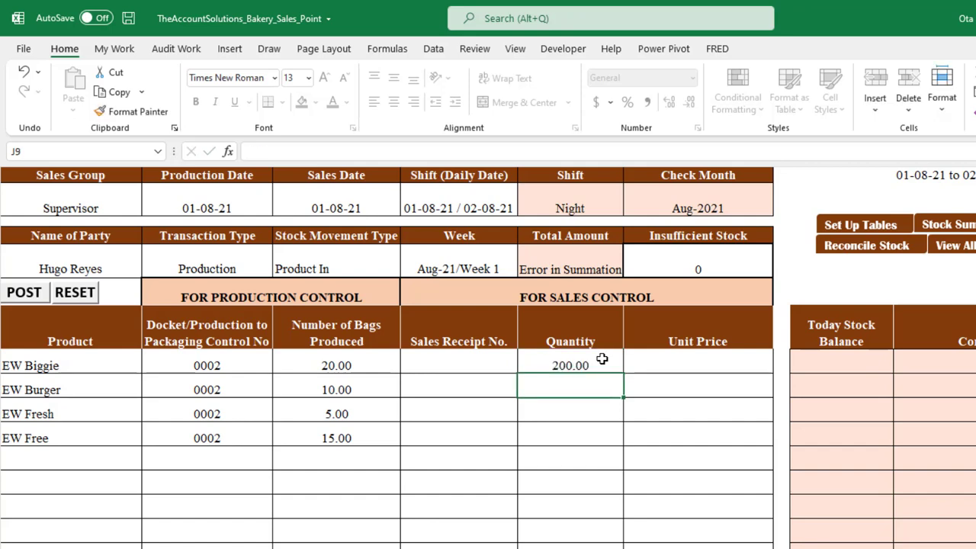
pyautogui.write('150')
pyautogui.press('Return')
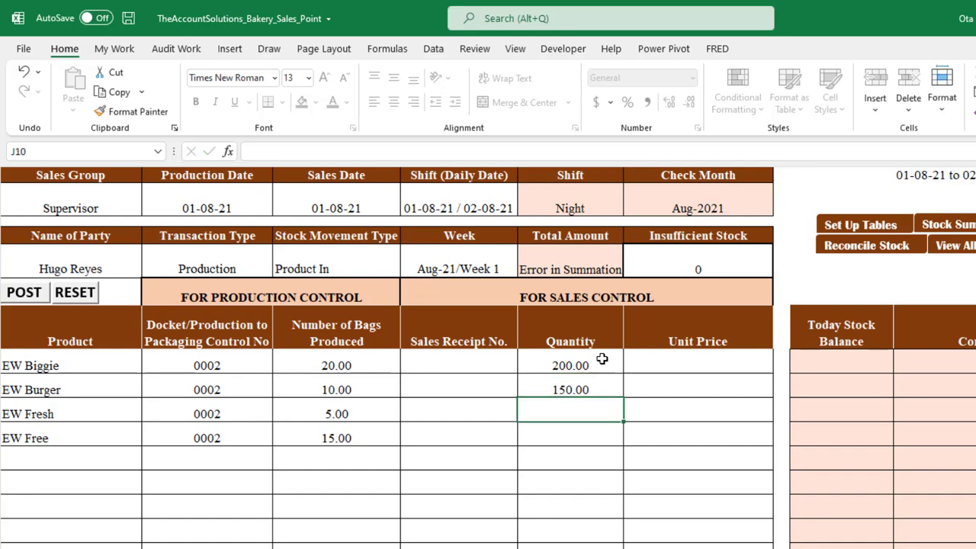
pyautogui.write('100')
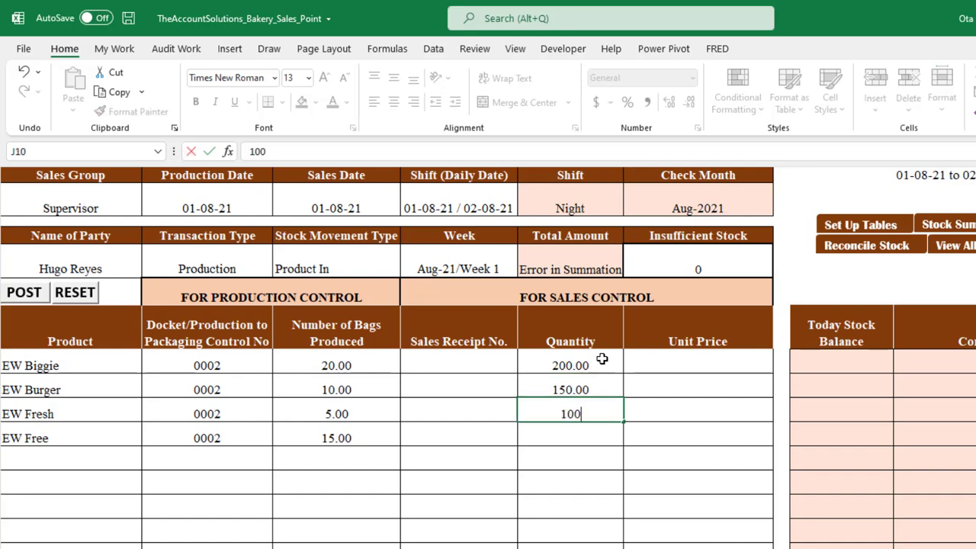
pyautogui.press('Return')
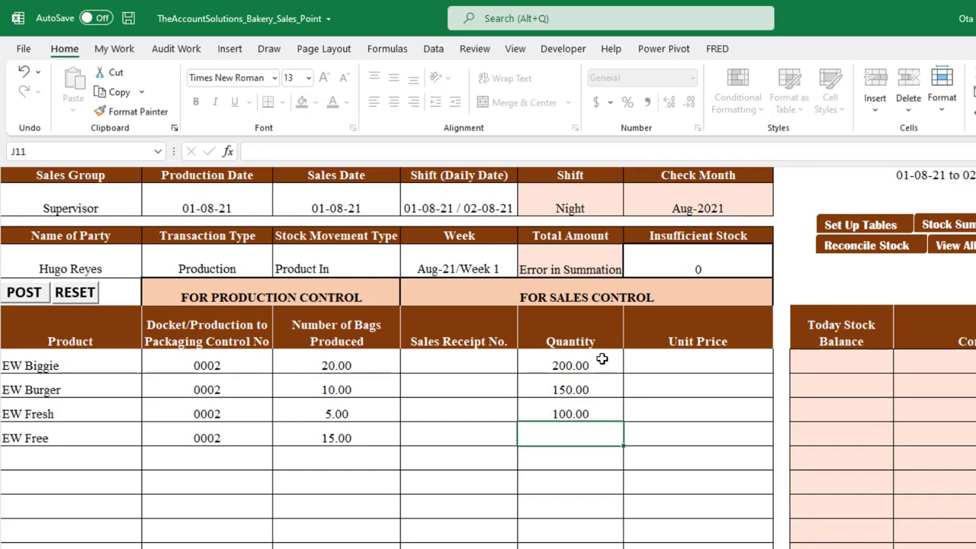
pyautogui.write('250')
pyautogui.press('Return')
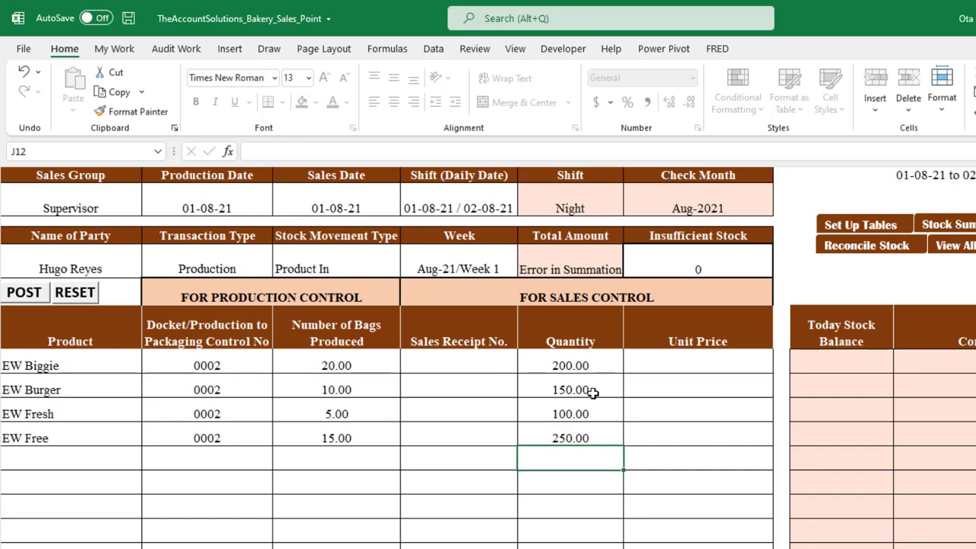
# Check the products' stock balances in the stock count and reconciliation summary, and return to the entry form
pyautogui.click(465, 369)
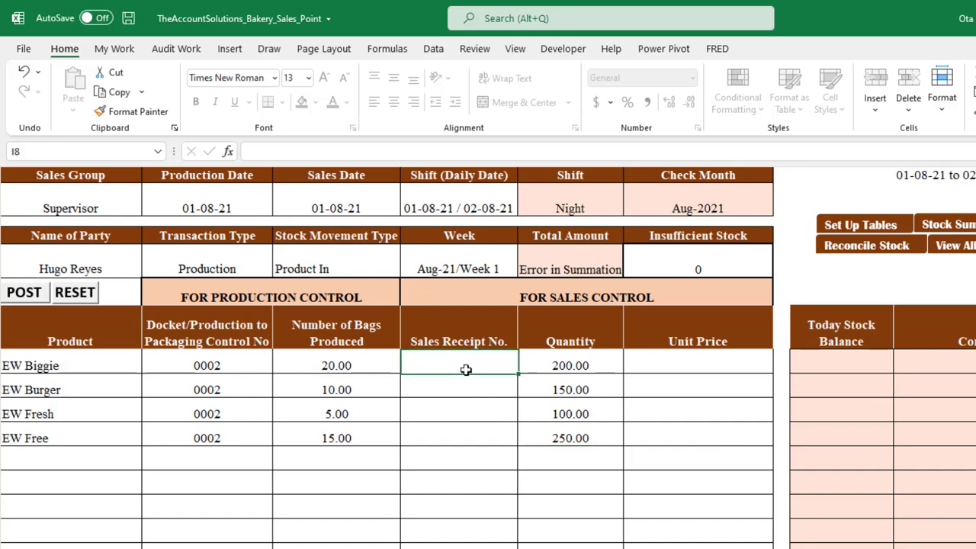
pyautogui.click(699, 377)
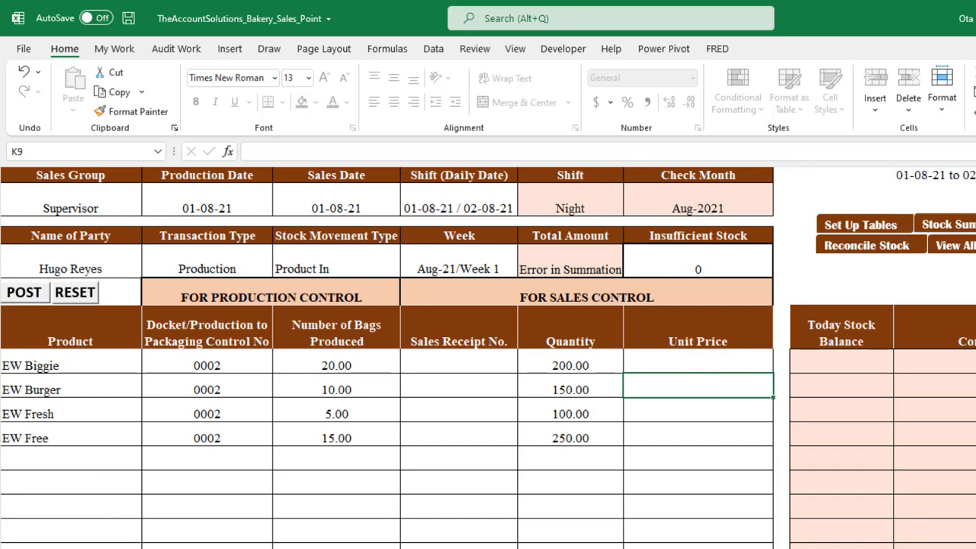
pyautogui.hotkey('ctrl', 'pagedown')
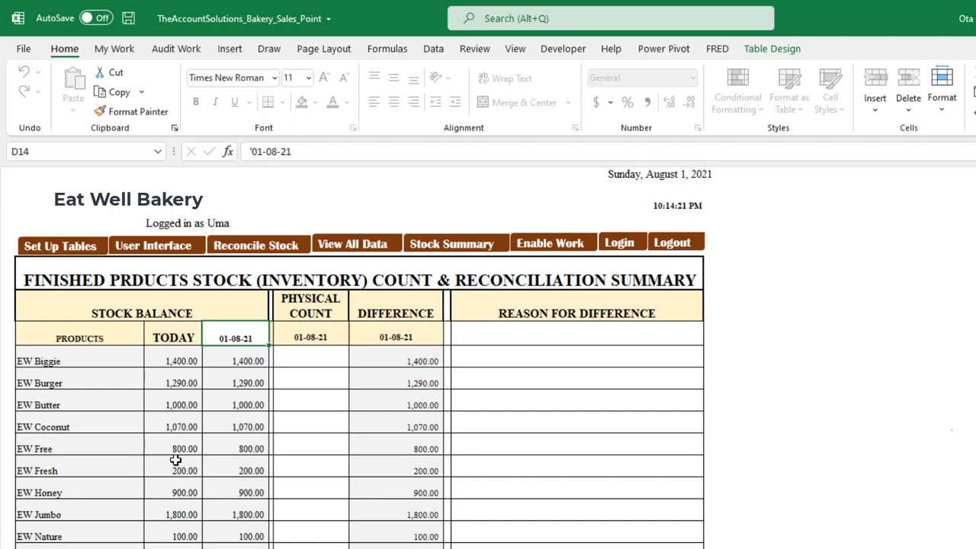
pyautogui.hotkey('ctrl', 'pageup')
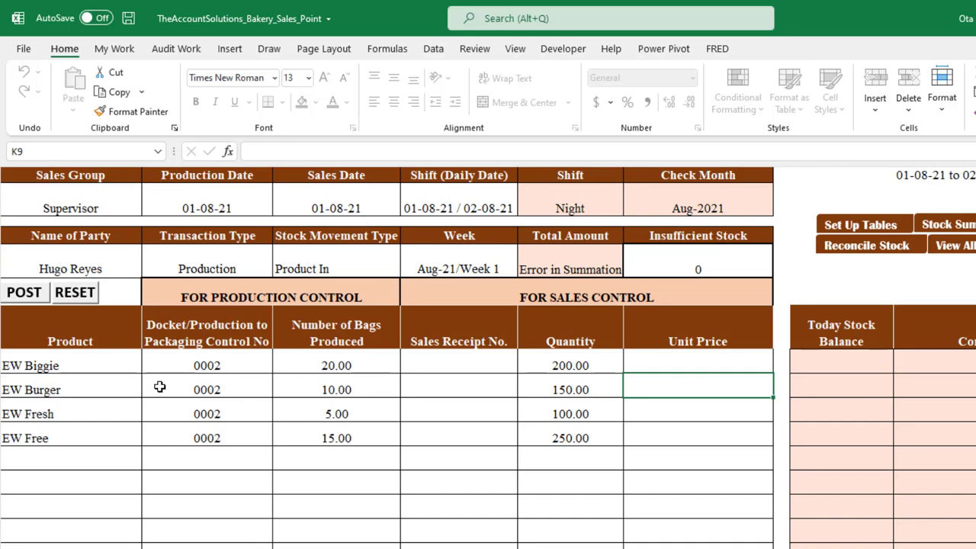
# Post the production transaction and confirm that its entries are correct
pyautogui.click(30, 293)
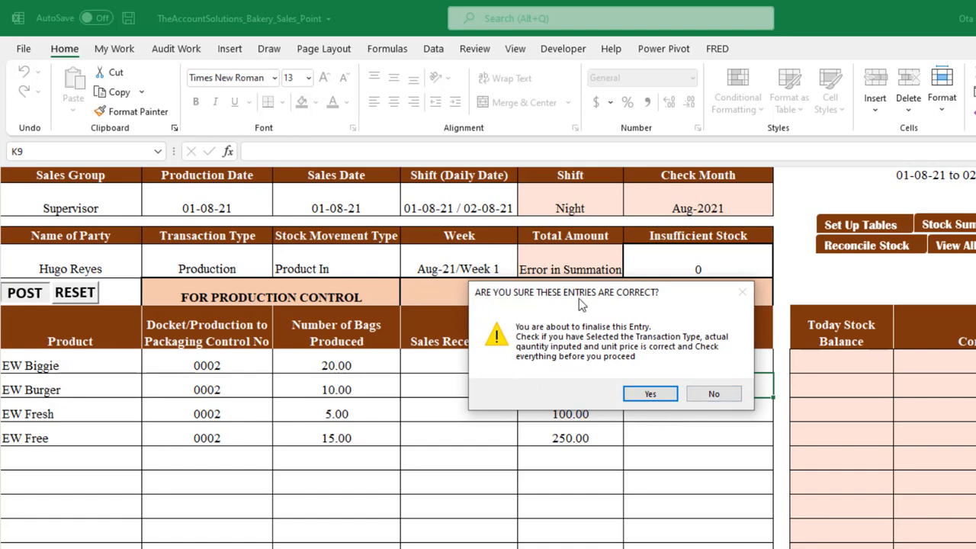
pyautogui.click(648, 394)
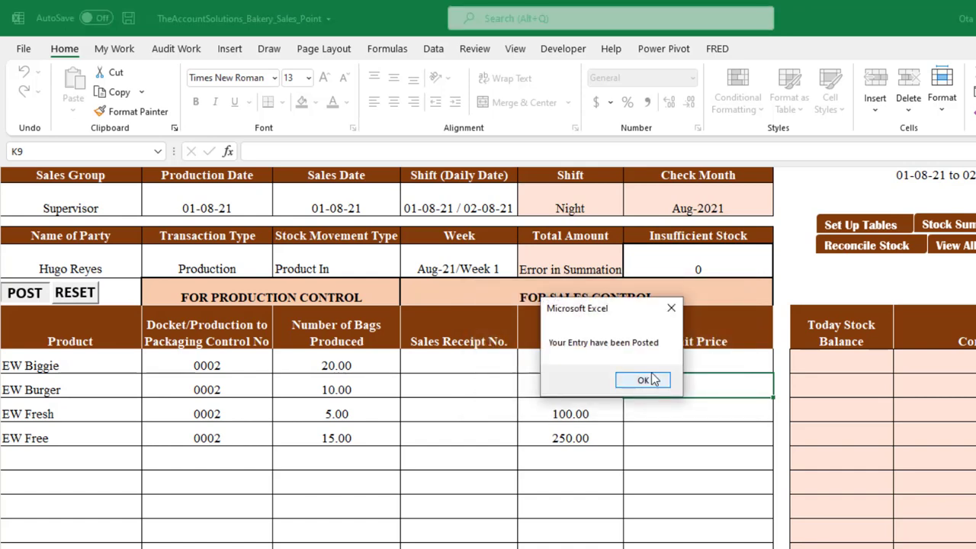
pyautogui.click(644, 381)
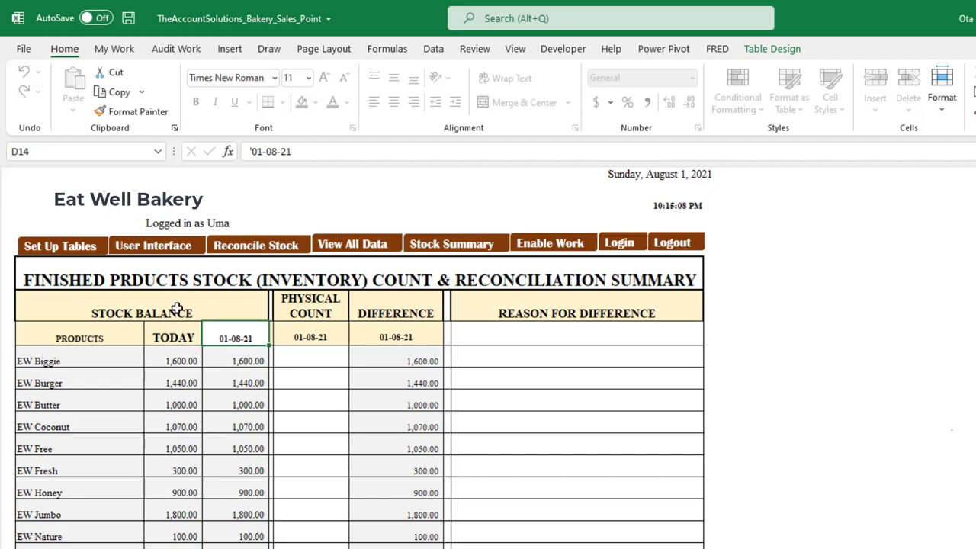
# Return to the entry form and enter EW Biggie and EW Burger as the first two products
pyautogui.click(170, 246)
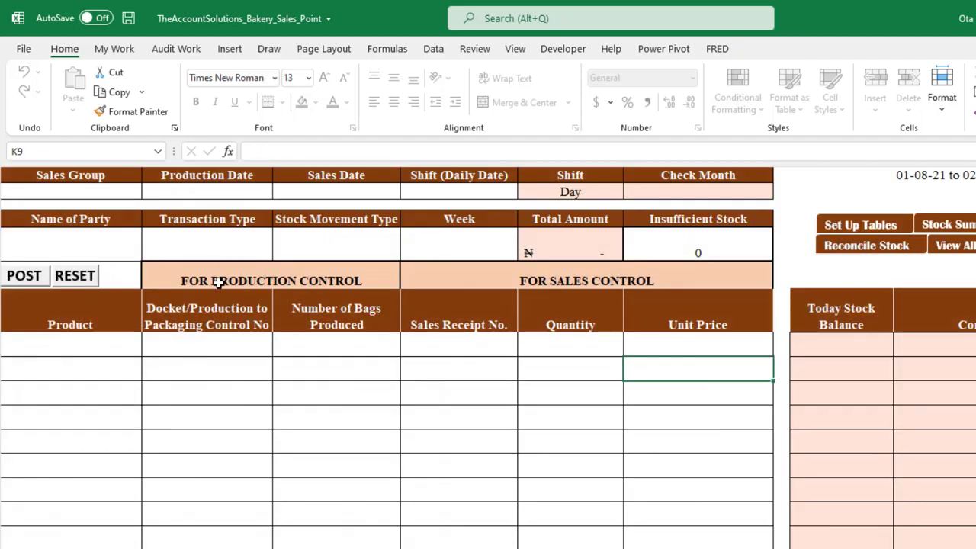
pyautogui.click(137, 343)
pyautogui.click(151, 350)
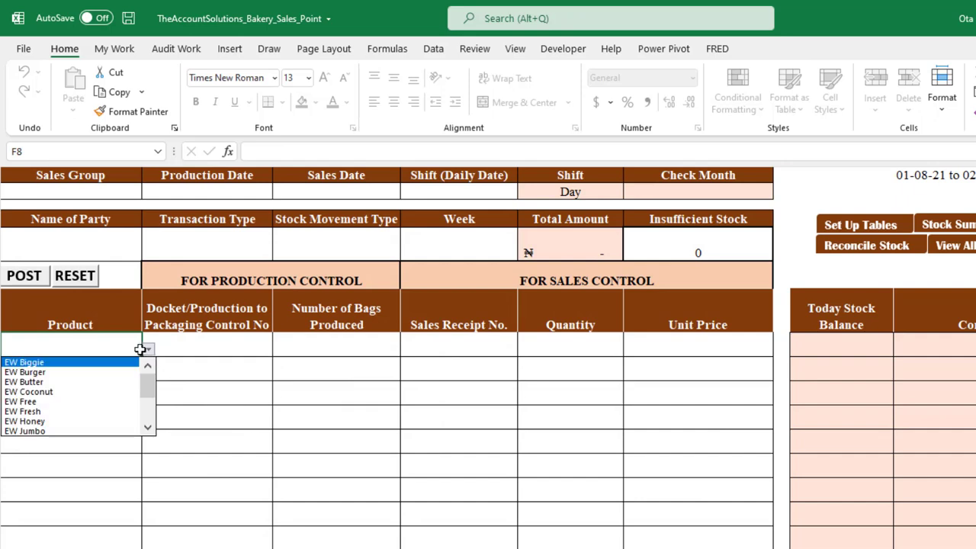
pyautogui.click(129, 364)
pyautogui.click(112, 378)
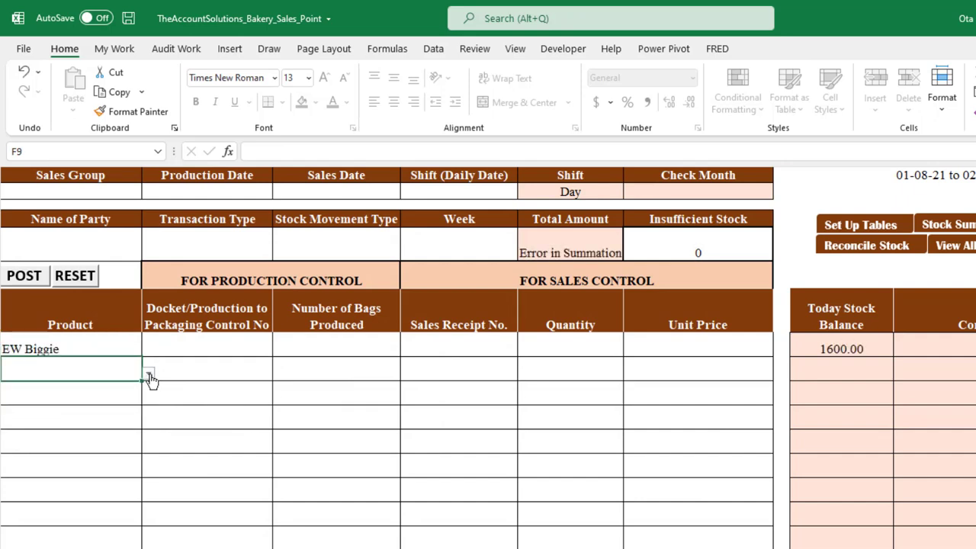
pyautogui.click(148, 374)
pyautogui.click(113, 395)
# Add EW Butter, EW Coconut and EW Free to the next three product rows
pyautogui.click(114, 394)
pyautogui.click(149, 397)
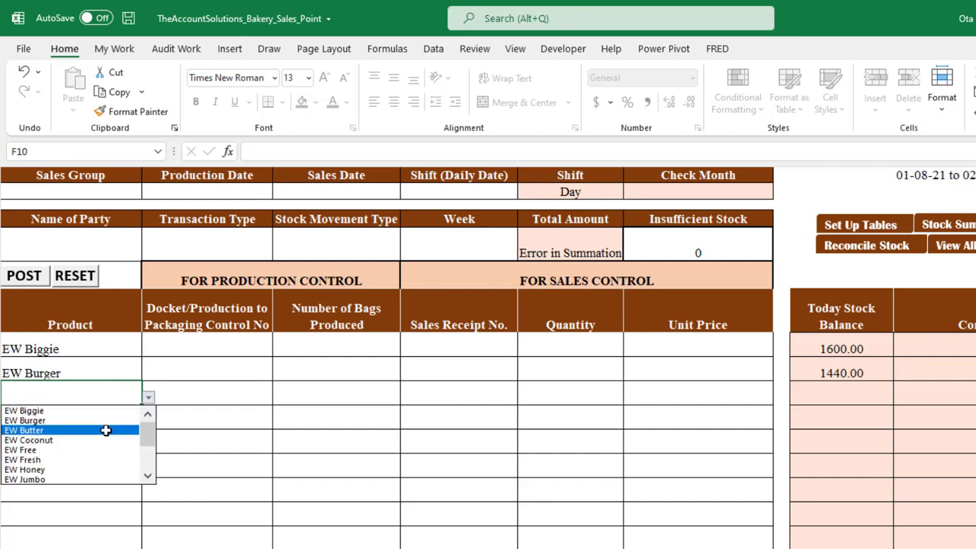
pyautogui.click(105, 430)
pyautogui.click(118, 423)
pyautogui.click(145, 424)
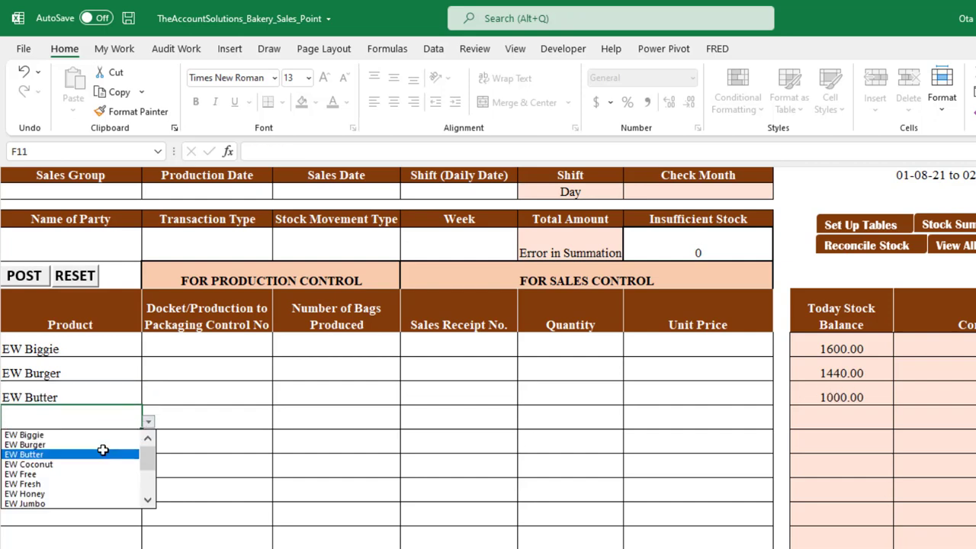
pyautogui.click(118, 461)
pyautogui.click(112, 446)
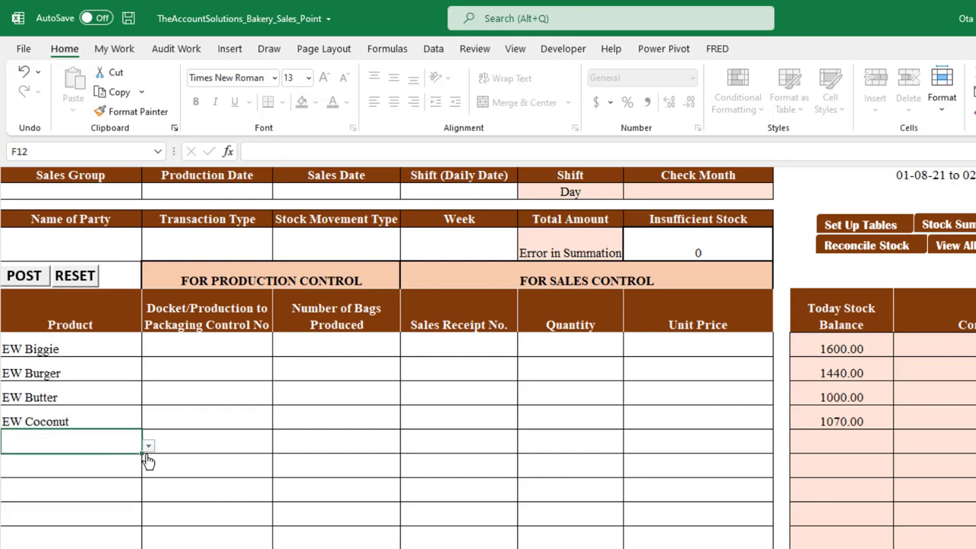
pyautogui.click(149, 446)
pyautogui.click(114, 497)
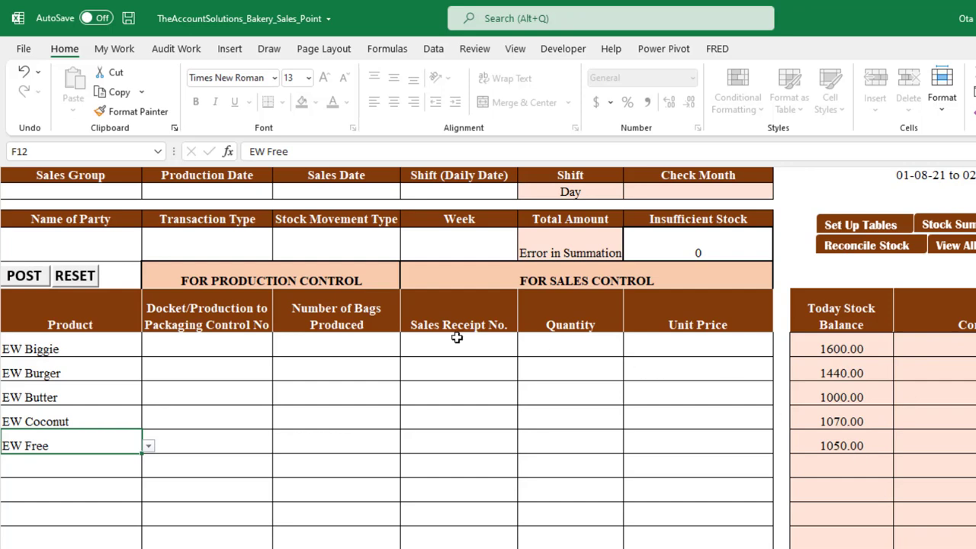
# Set the sales group to Distributors, with production date 1/8/21 and sales date 2/8/21
pyautogui.click(122, 192)
pyautogui.click(148, 192)
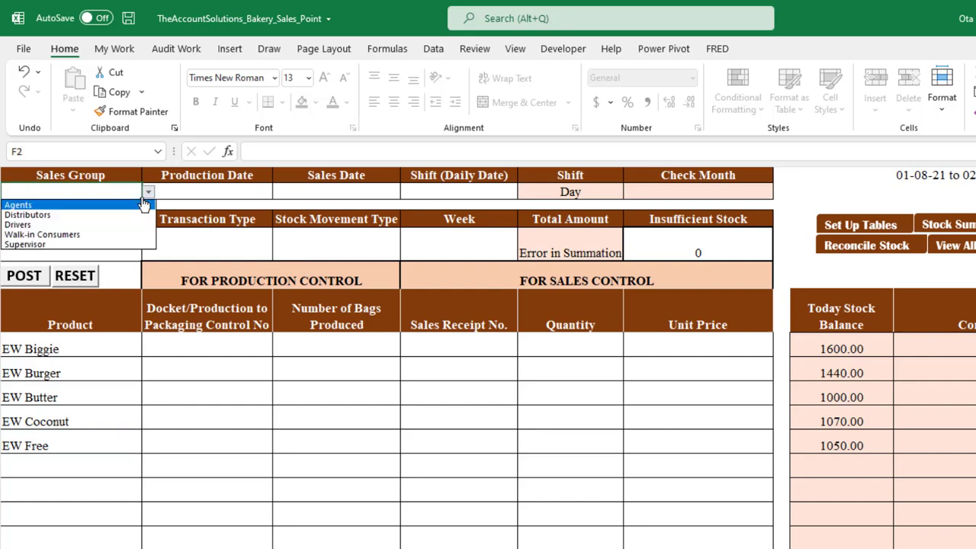
pyautogui.click(88, 213)
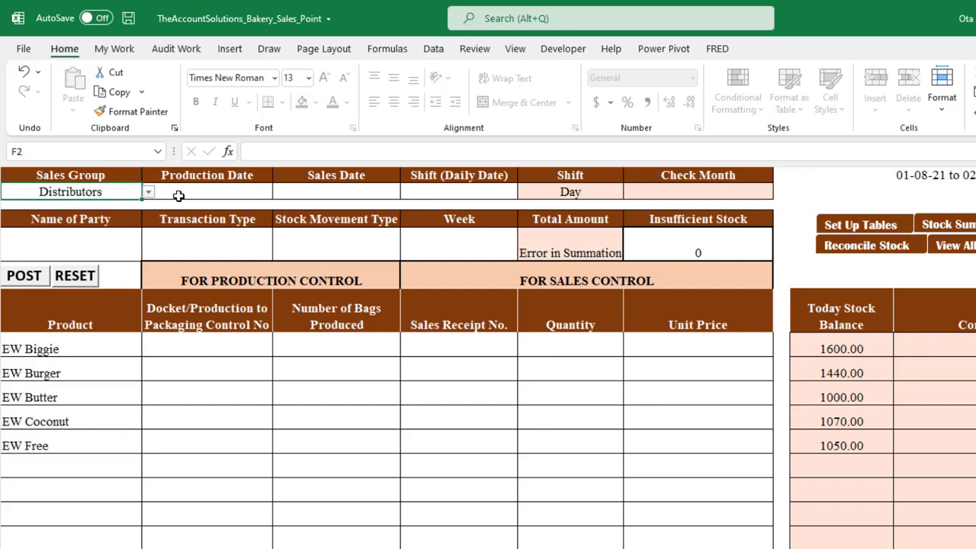
pyautogui.click(221, 189)
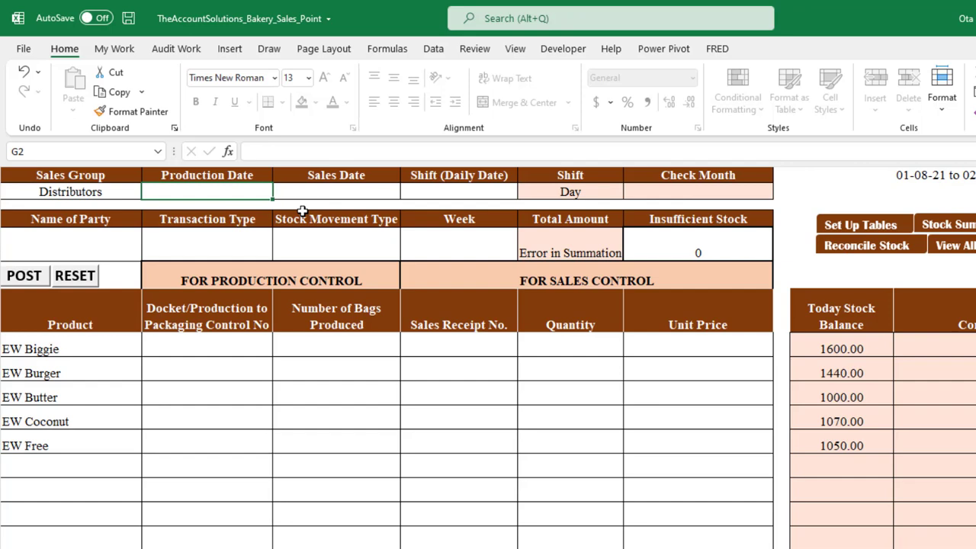
pyautogui.write('1/8')
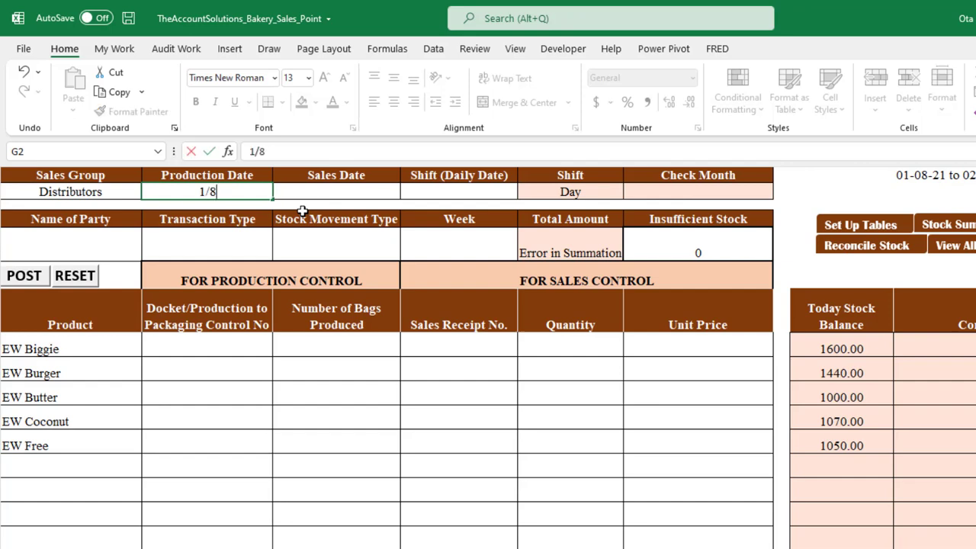
pyautogui.write('/21')
pyautogui.click(302, 195)
pyautogui.write('2/8/21')
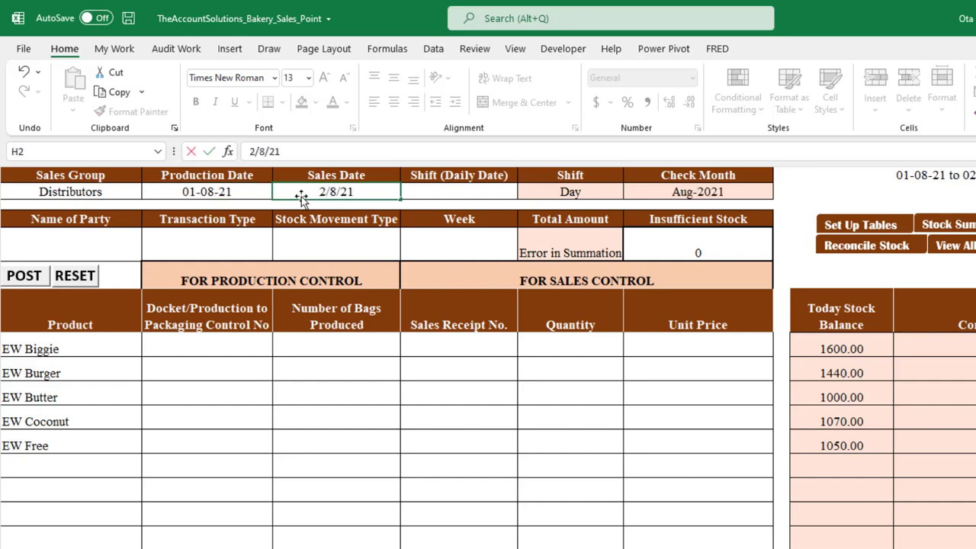
# Enter 01-08-21/02-08-21 as the daily shift date
pyautogui.click(433, 191)
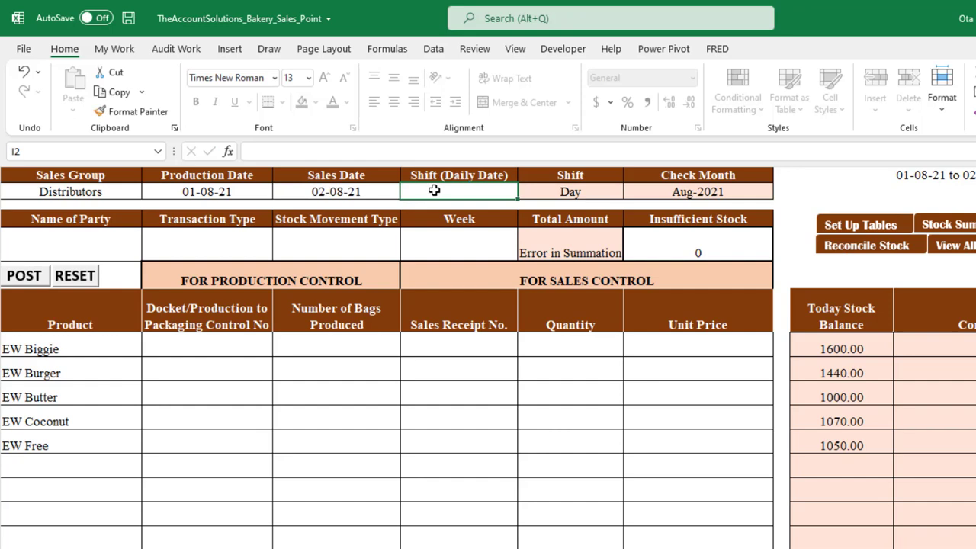
pyautogui.write('01')
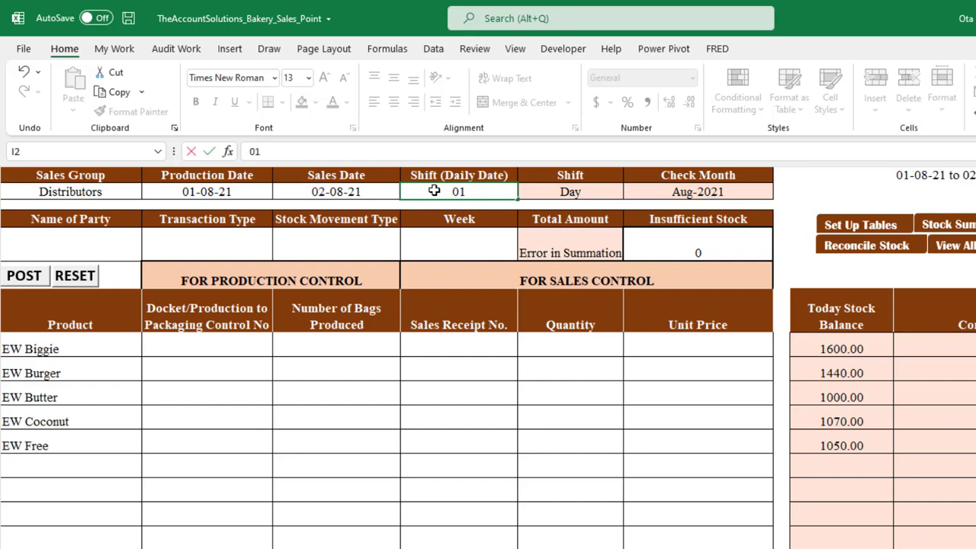
pyautogui.write('-08-21/0')
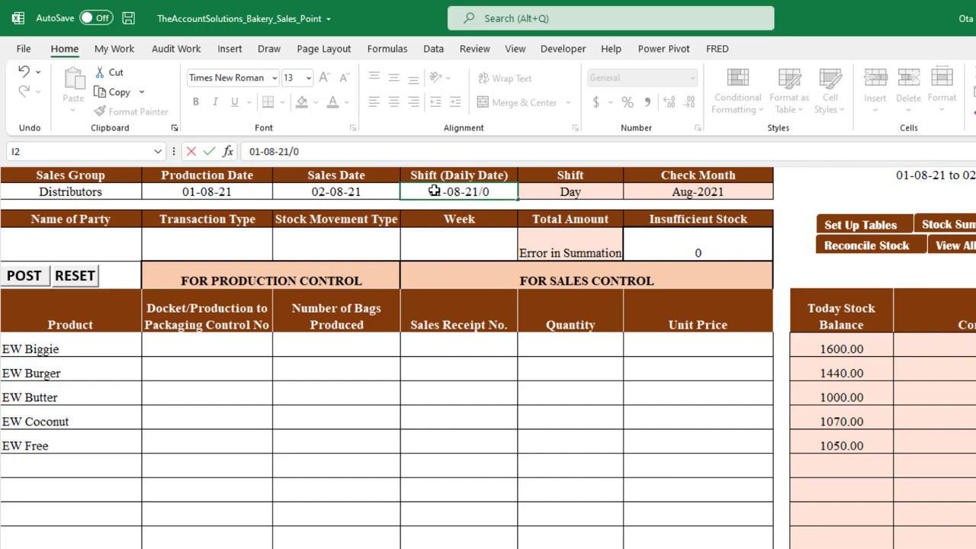
pyautogui.write('2-08-21')
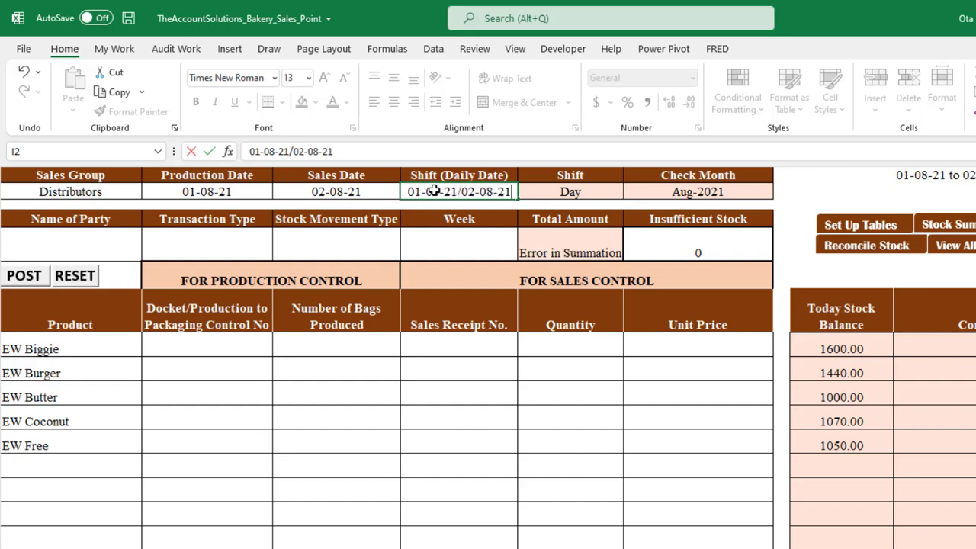
# Choose the distributor's name as the party to the transaction
pyautogui.click(72, 242)
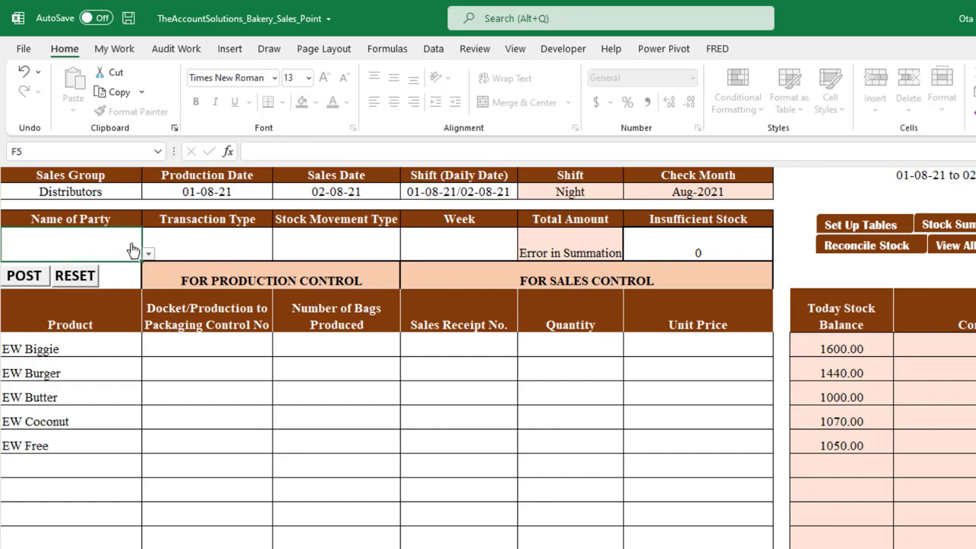
pyautogui.click(149, 253)
pyautogui.scroll(-3, 148, 333)
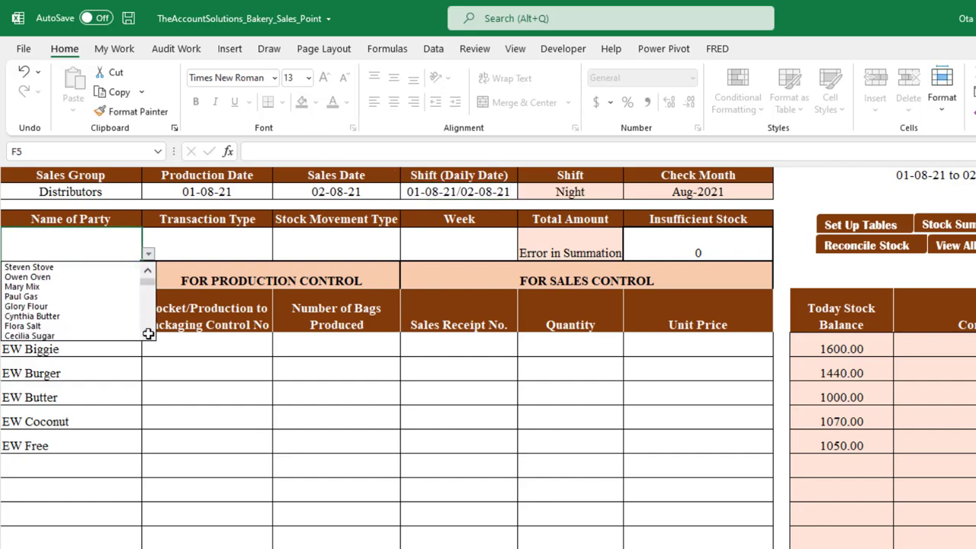
pyautogui.scroll(-9, 148, 333)
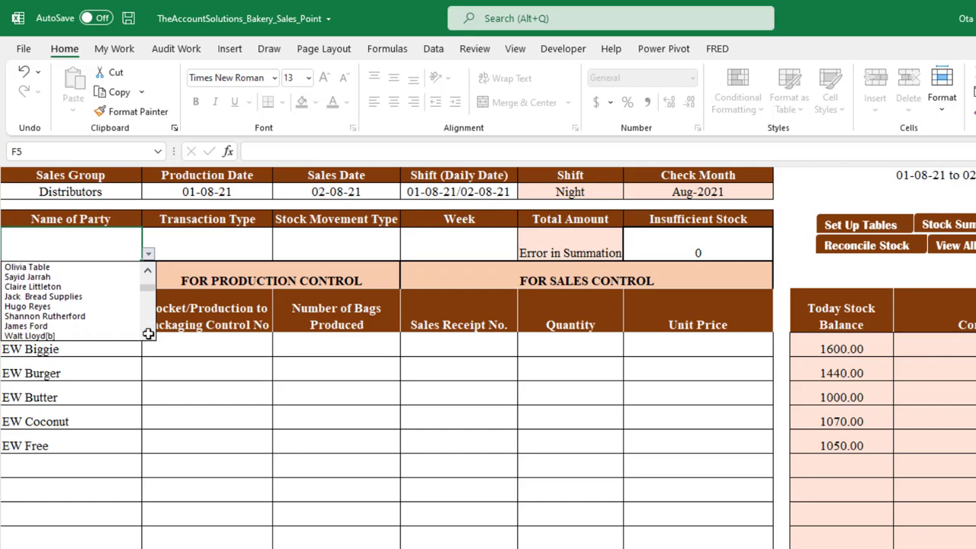
pyautogui.click(58, 307)
# Set the transaction type to Sales and the stock movement type to Product Out
pyautogui.click(236, 252)
pyautogui.click(279, 254)
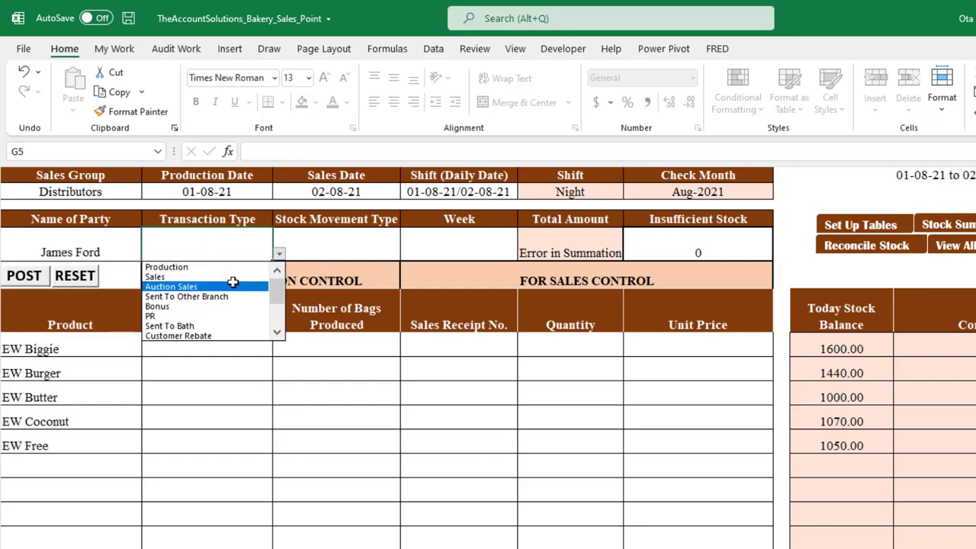
pyautogui.click(228, 274)
pyautogui.click(381, 251)
pyautogui.click(406, 255)
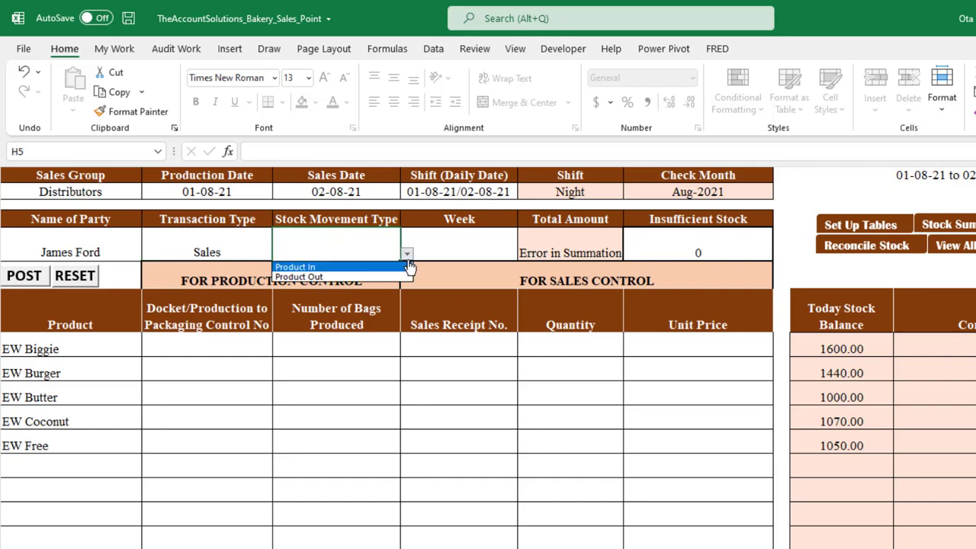
pyautogui.click(353, 275)
# Set the transaction's week to Aug-21/Week 1
pyautogui.click(472, 252)
pyautogui.click(526, 255)
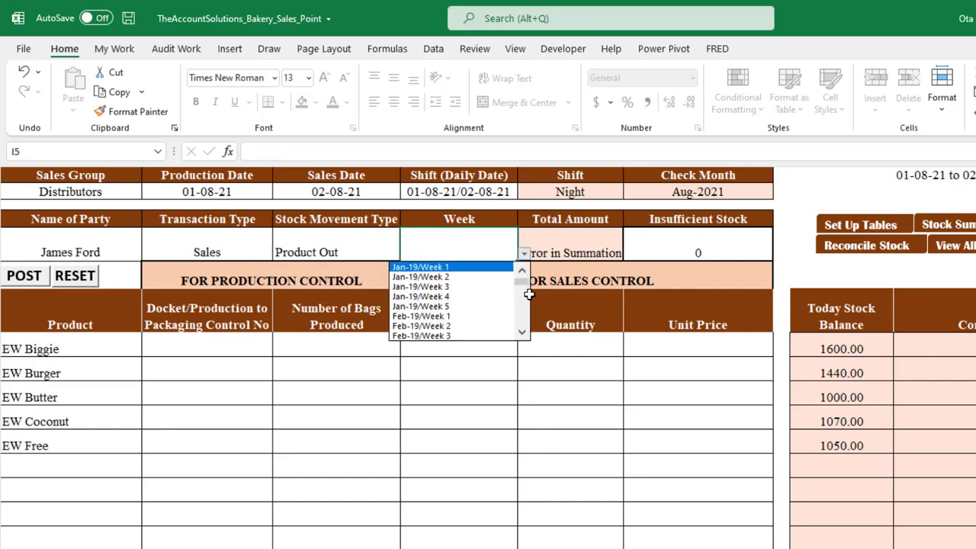
pyautogui.click(522, 333)
pyautogui.scroll(-15, 523, 337)
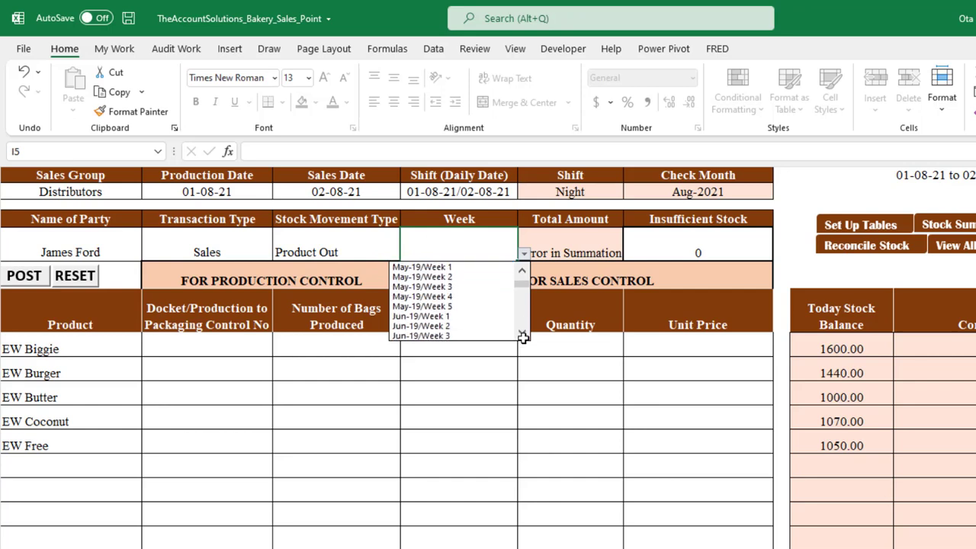
pyautogui.click(476, 325)
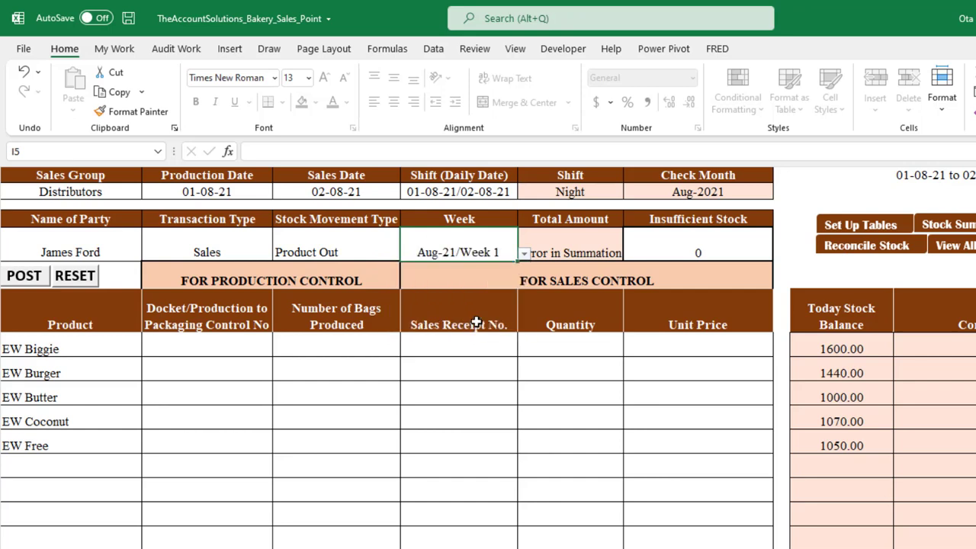
# Enter sales receipt number 0003 for all five products from EW Biggie to EW Free
pyautogui.click(471, 345)
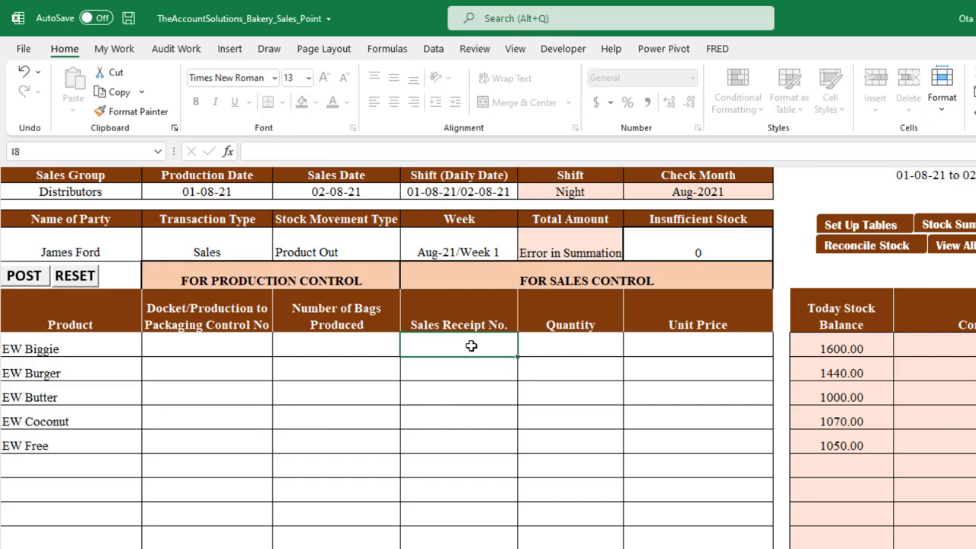
pyautogui.write('0003')
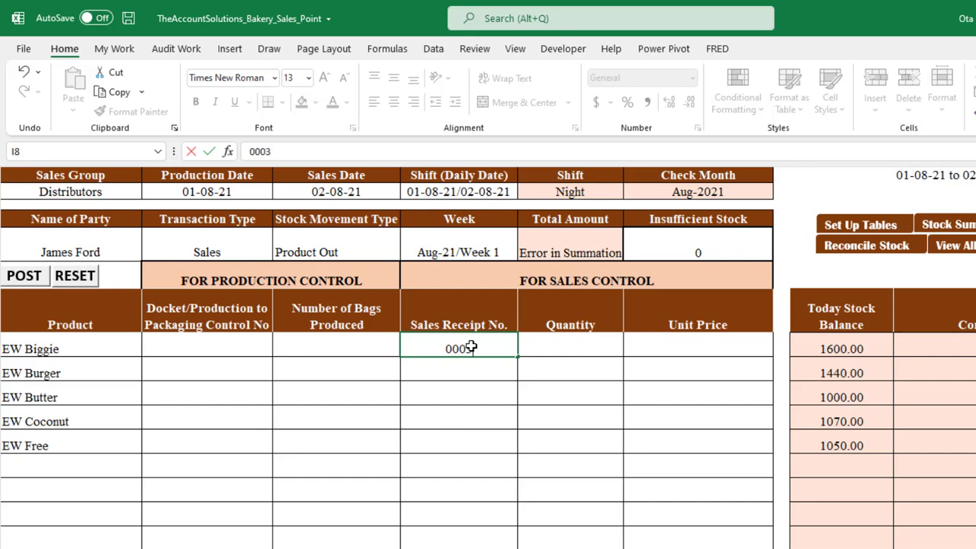
pyautogui.press('Return')
pyautogui.write('0003')
pyautogui.hotkey('ctrl', 'Return')
pyautogui.hotkey('ctrl', 'c')
pyautogui.hotkey('shift', 'Down')
pyautogui.hotkey('shift', 'Down')
pyautogui.hotkey('shift', 'Down')
pyautogui.hotkey('ctrl', 'v')
# Enter a quantity of 2000 for EW Biggie and try to post the sales transaction
pyautogui.click(564, 349)
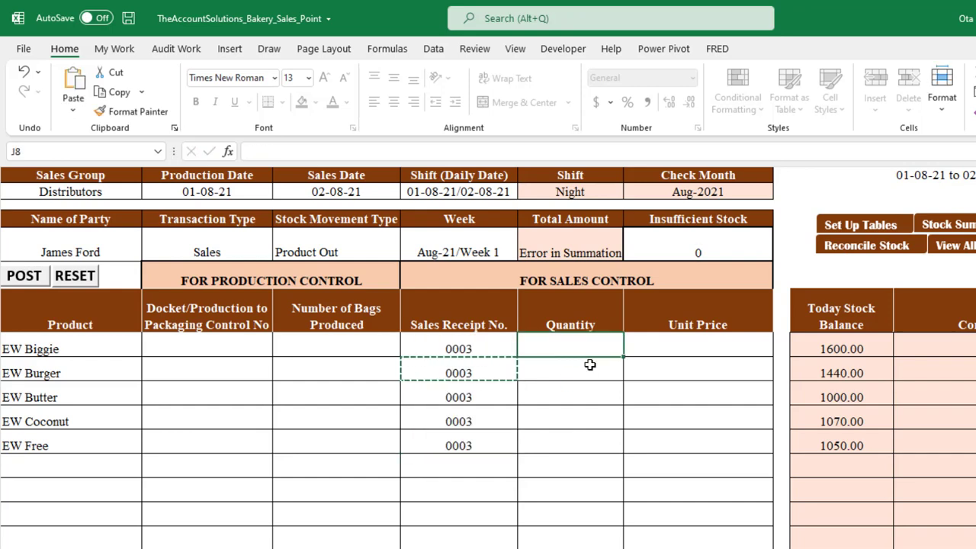
pyautogui.write('2000')
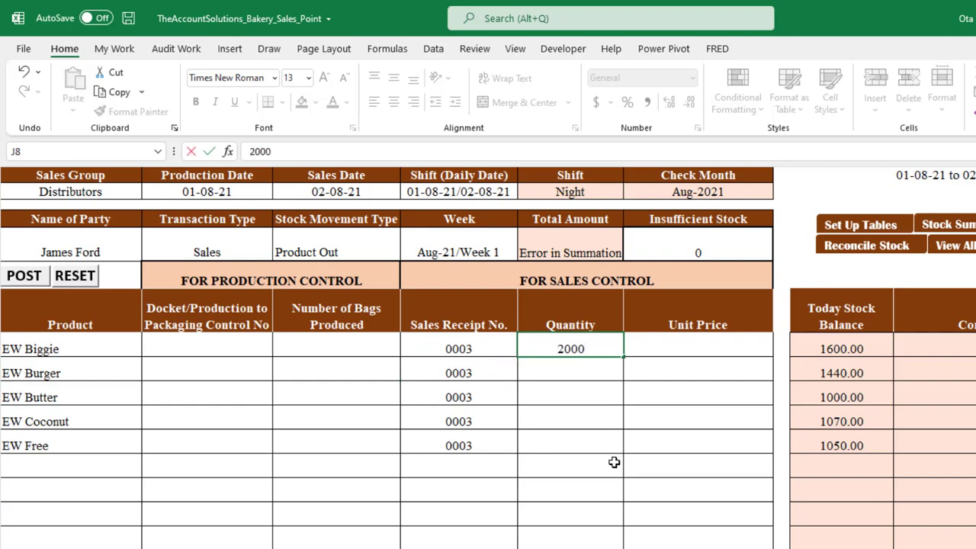
pyautogui.press('Return')
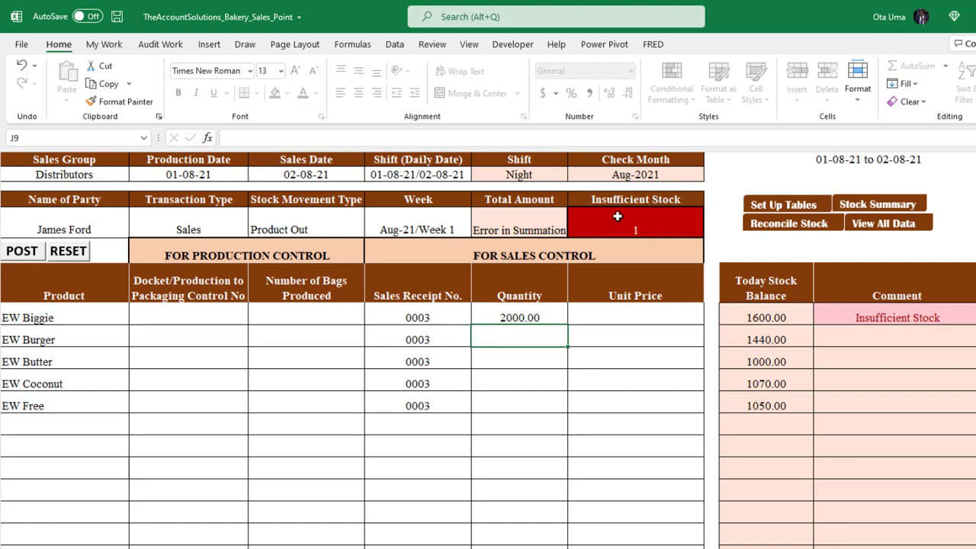
pyautogui.click(23, 252)
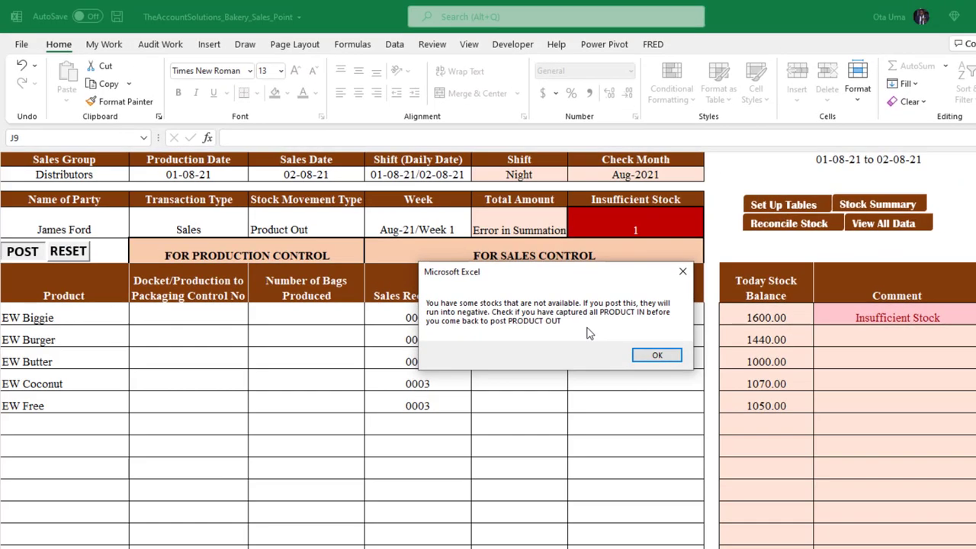
pyautogui.click(659, 355)
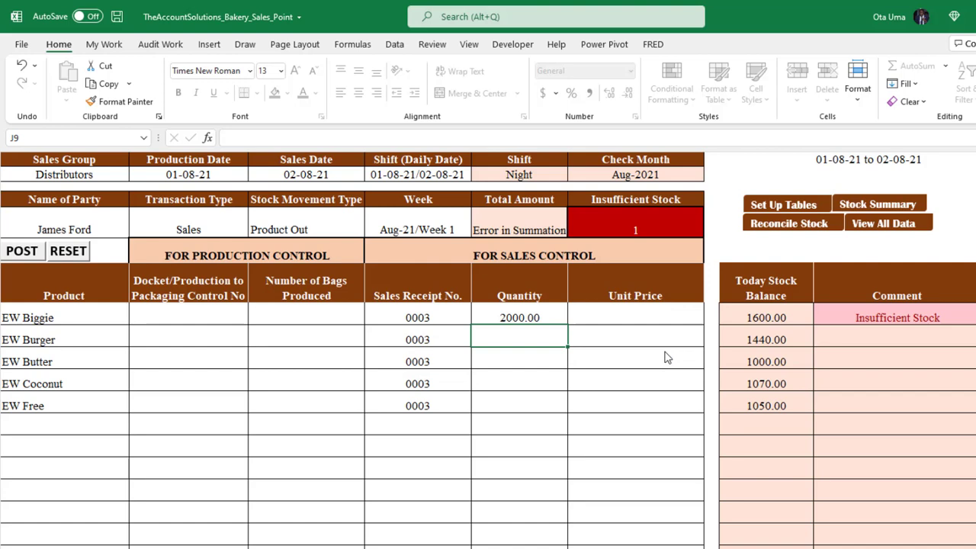
# Set the EW Biggie quantity to 1600, equal to its full stock balance
pyautogui.click(533, 317)
pyautogui.write('1600')
pyautogui.press('Return')
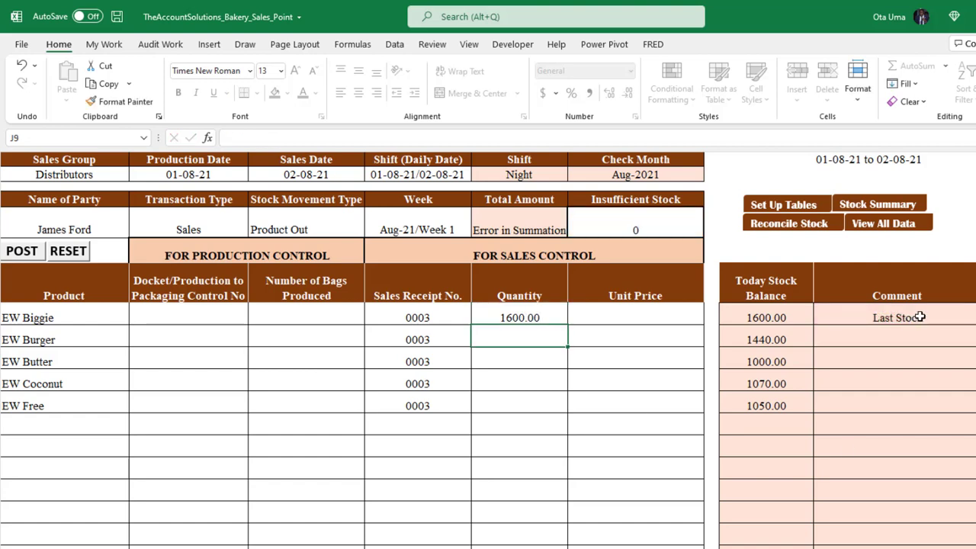
# Set the EW Biggie quantity to 1200
pyautogui.click(513, 318)
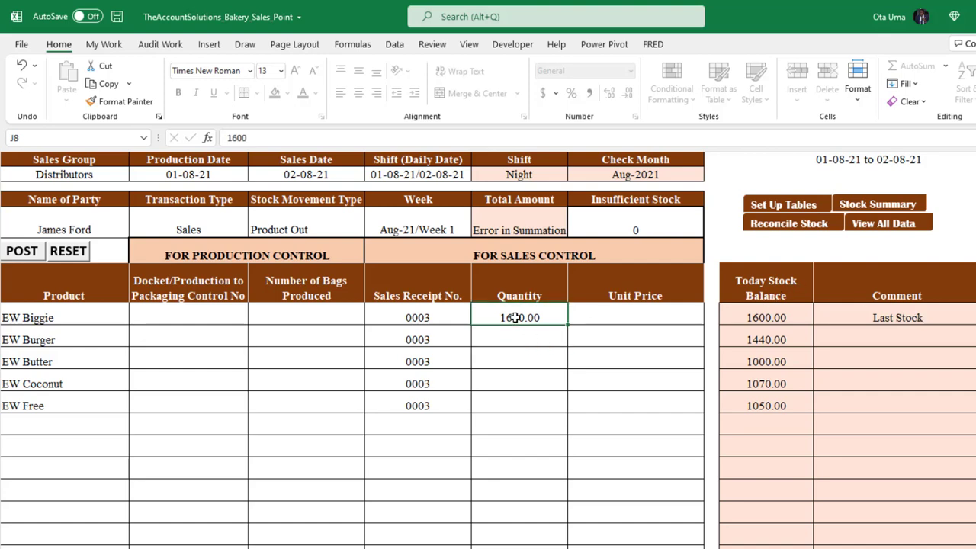
pyautogui.write('1200')
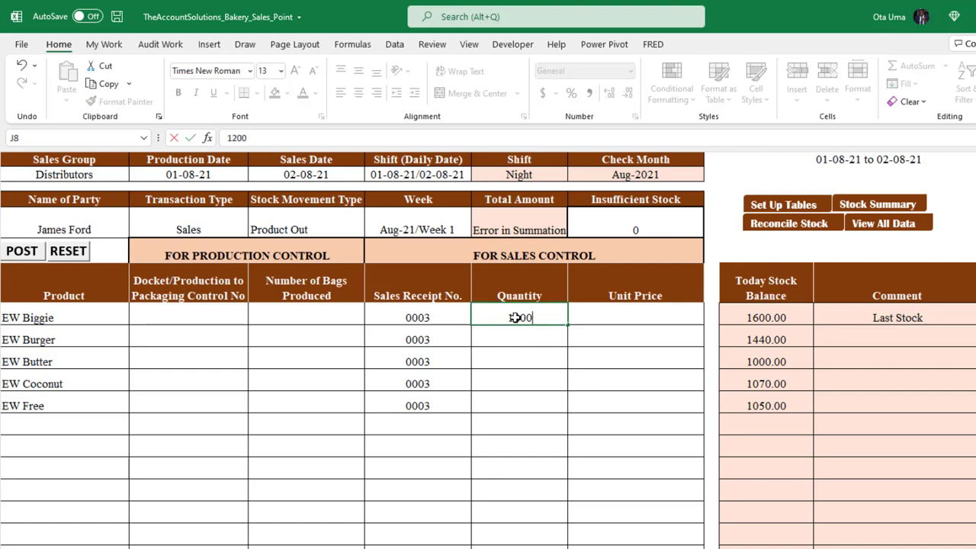
pyautogui.press('Return')
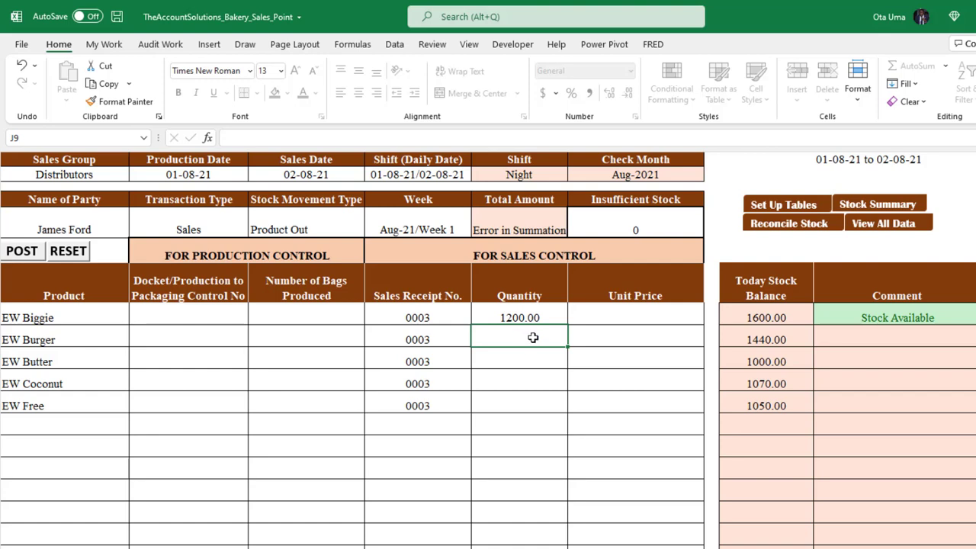
# Set the quantities to 1000 for EW Burger, 600 for EW Butter, 600 for EW Coconut and 1000 for EW Free
pyautogui.write('1000')
pyautogui.press('Return')
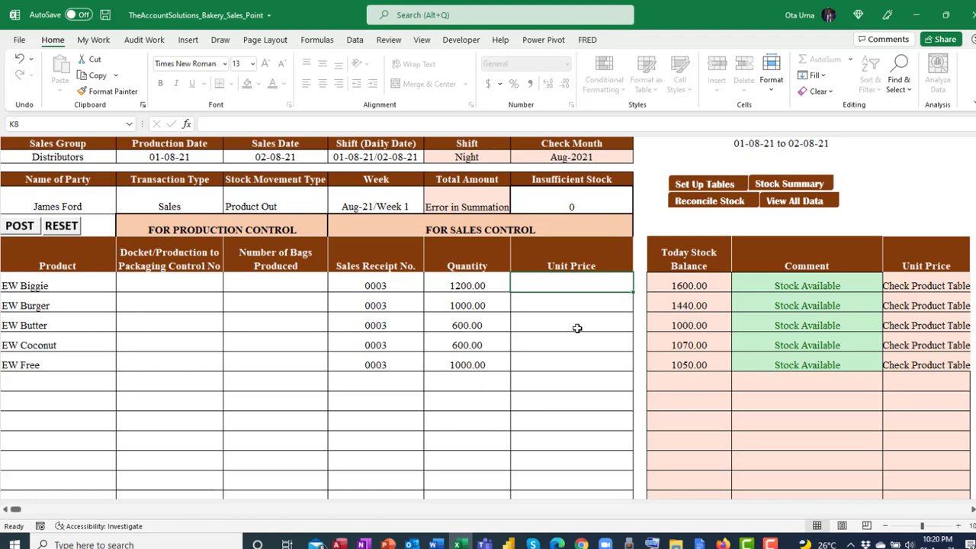
pyautogui.click(567, 307)
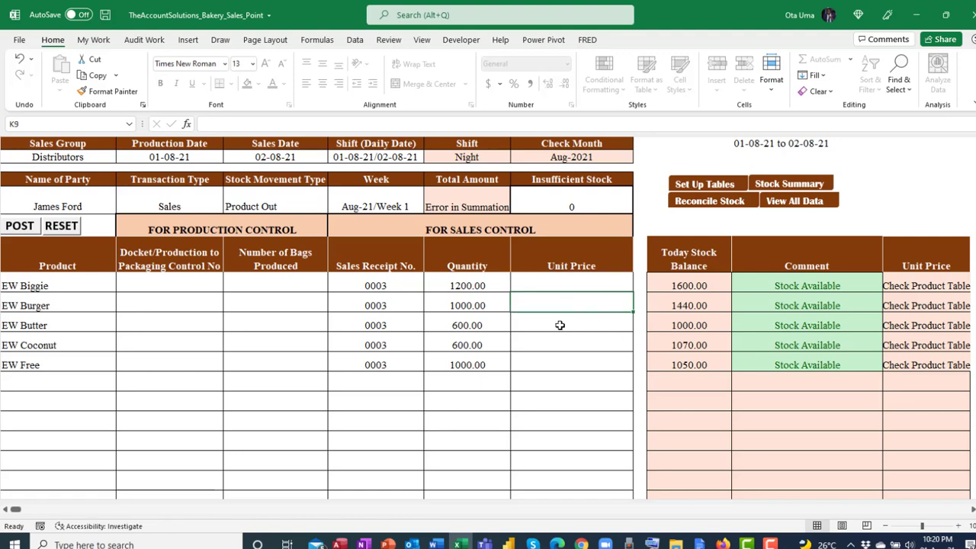
pyautogui.click(547, 318)
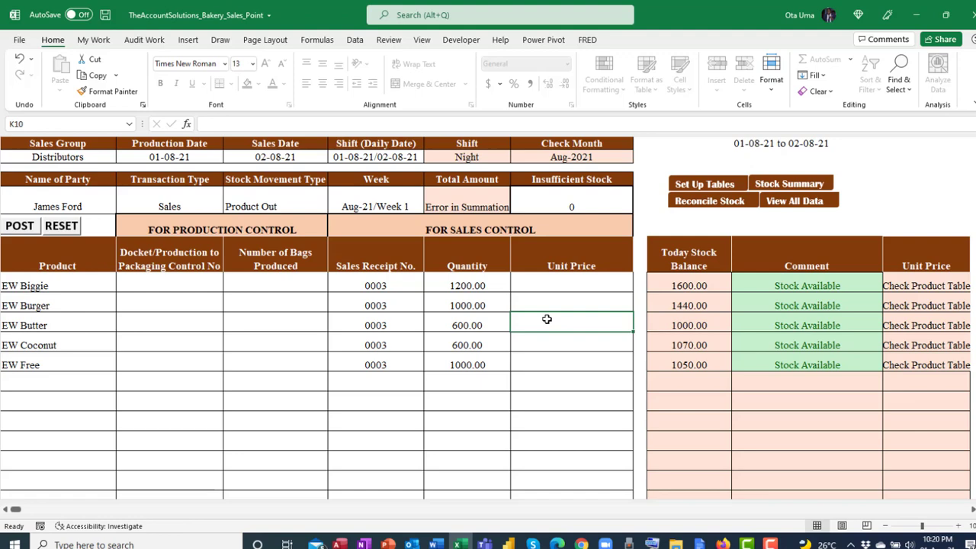
pyautogui.click(537, 280)
pyautogui.click(558, 329)
pyautogui.click(552, 397)
pyautogui.click(557, 307)
pyautogui.click(555, 279)
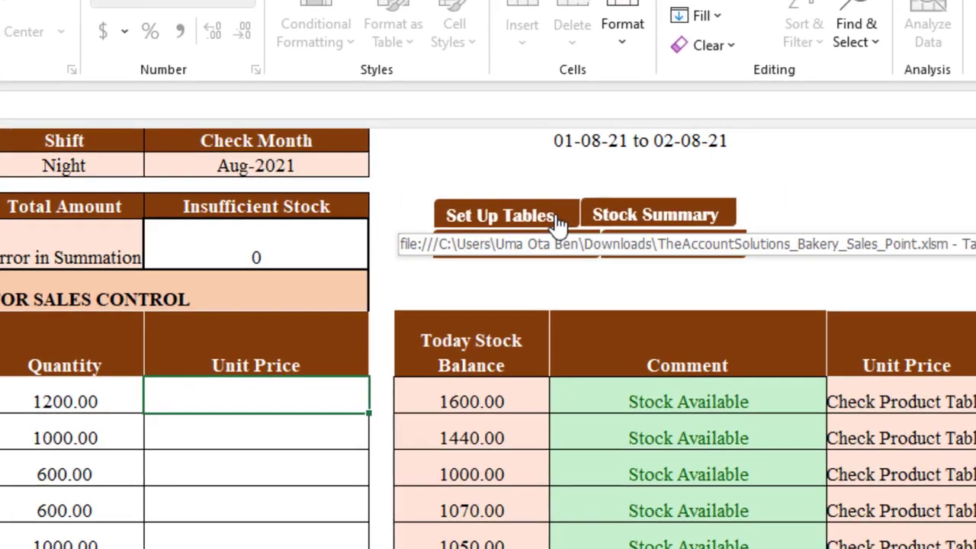
# Open the set-up tables and review the full and short product names in the products table
pyautogui.click(549, 220)
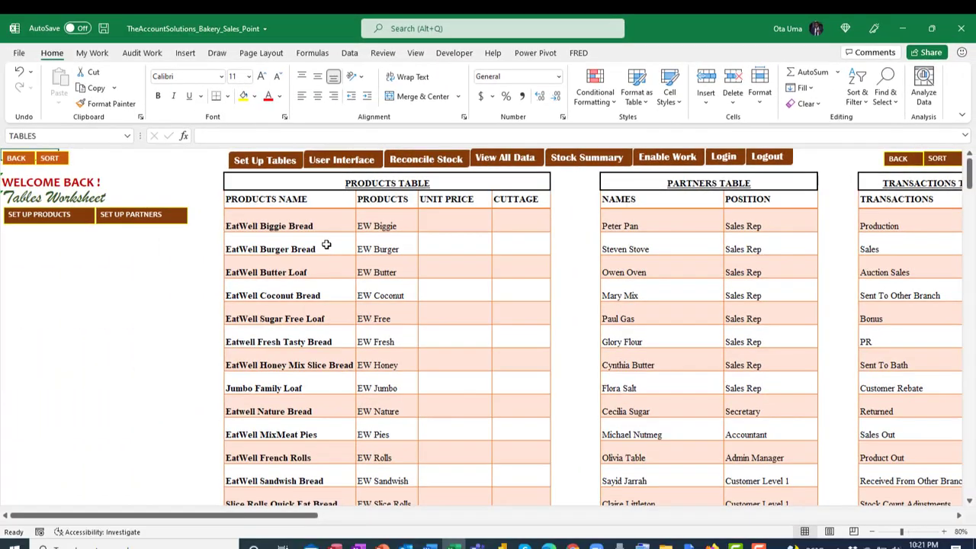
pyautogui.click(249, 256)
pyautogui.click(667, 305)
pyautogui.click(912, 287)
pyautogui.click(327, 291)
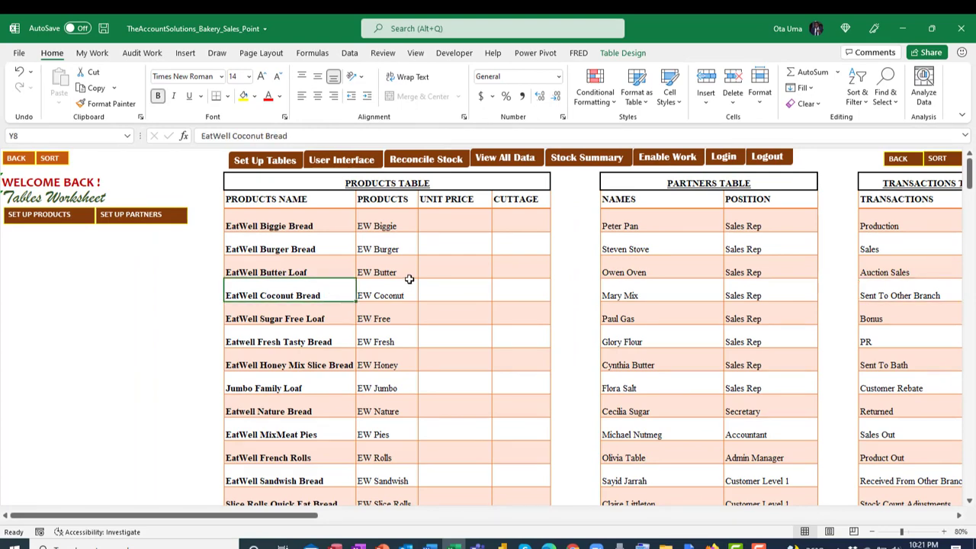
pyautogui.click(298, 223)
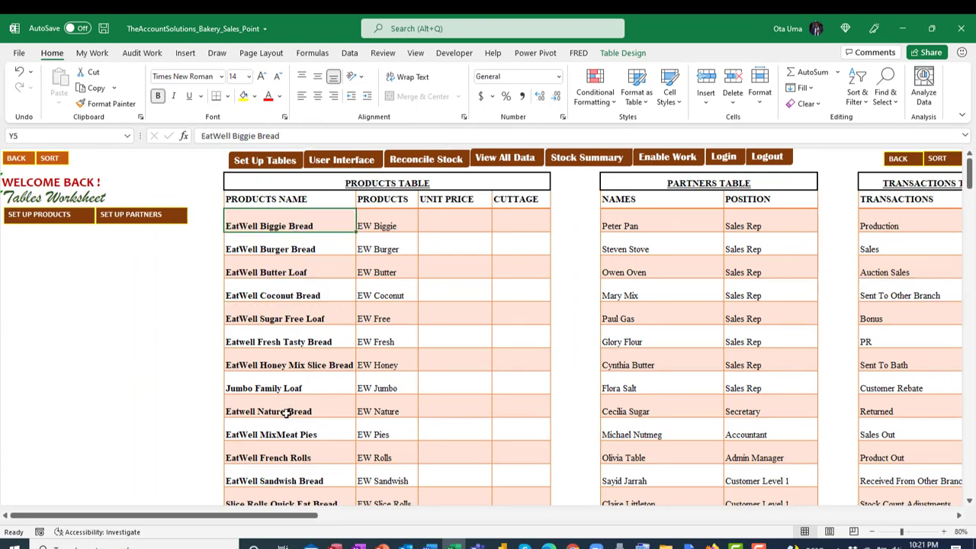
pyautogui.click(387, 221)
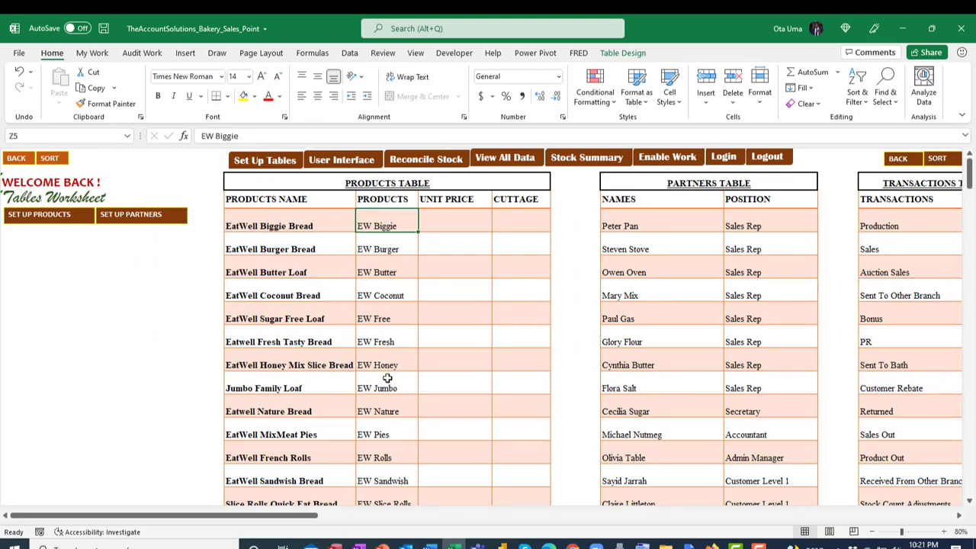
pyautogui.click(387, 272)
pyautogui.scroll(-2, 387, 273)
pyautogui.click(392, 373)
pyautogui.scroll(2, 392, 366)
# Enter unit prices of 100 for EW Biggie, 150 for EW Burger and 200 for EW Butter in the products table
pyautogui.click(447, 222)
pyautogui.click(463, 272)
pyautogui.click(457, 362)
pyautogui.click(462, 222)
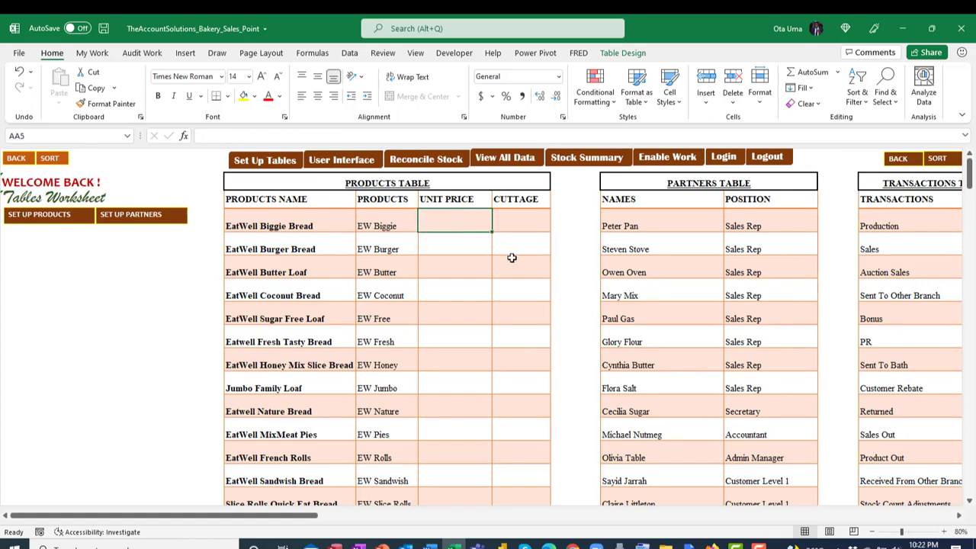
pyautogui.write('100')
pyautogui.press('Return')
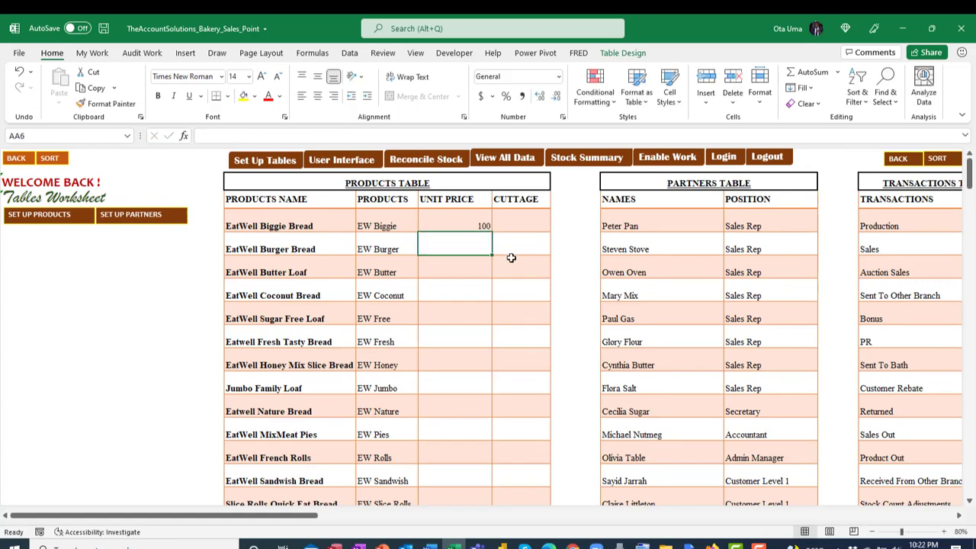
pyautogui.write('150')
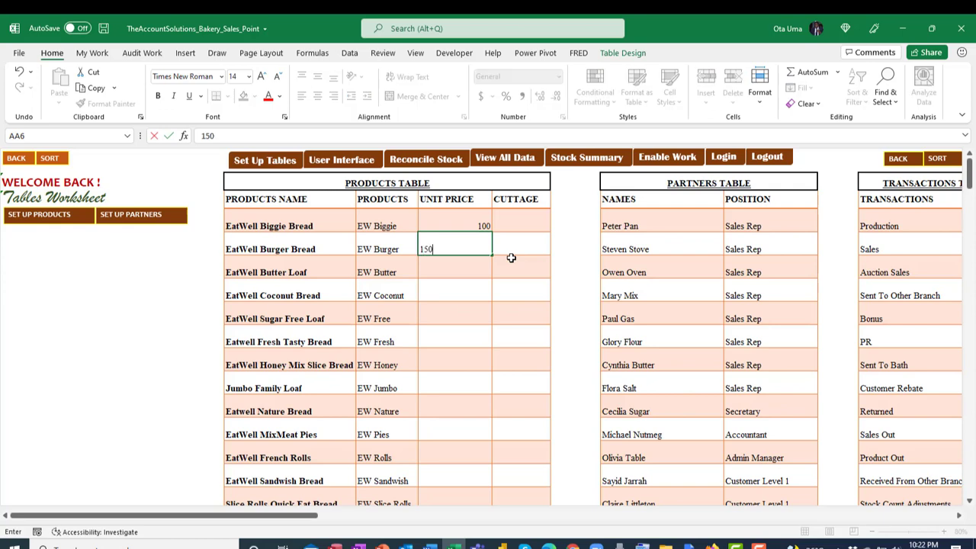
pyautogui.press('Return')
pyautogui.write('200')
pyautogui.press('Return')
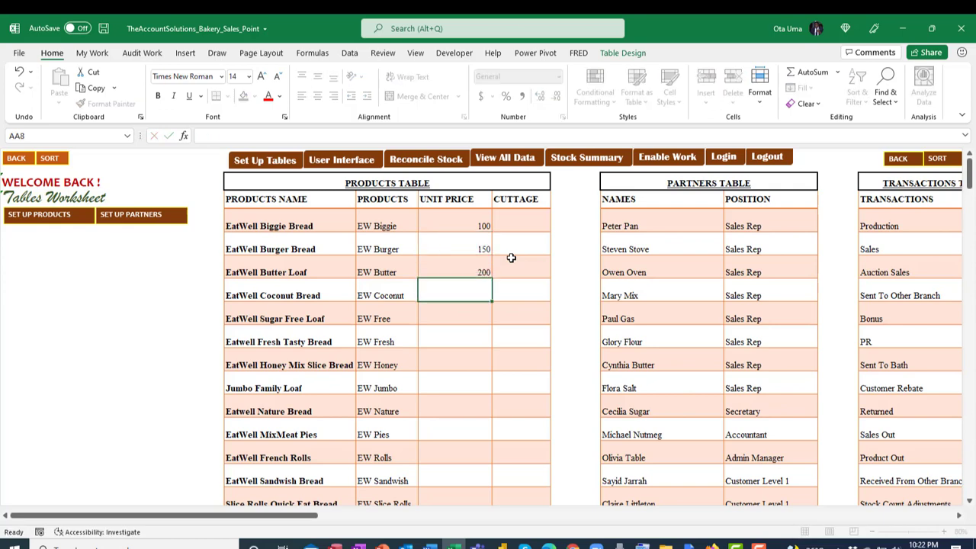
# Enter unit prices of 500 for EW Coconut and 1000 for EW Free
pyautogui.write('500')
pyautogui.press('Return')
pyautogui.write('1')
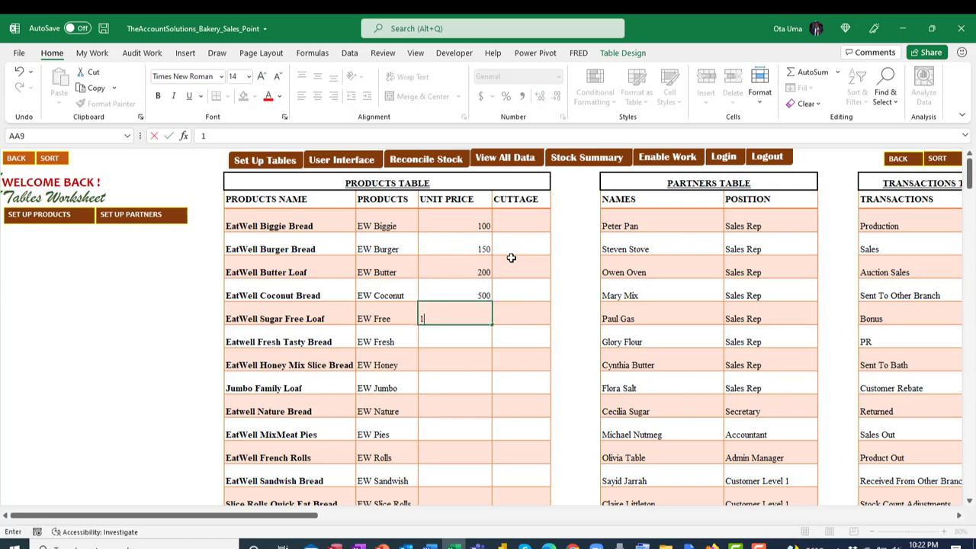
pyautogui.write('000')
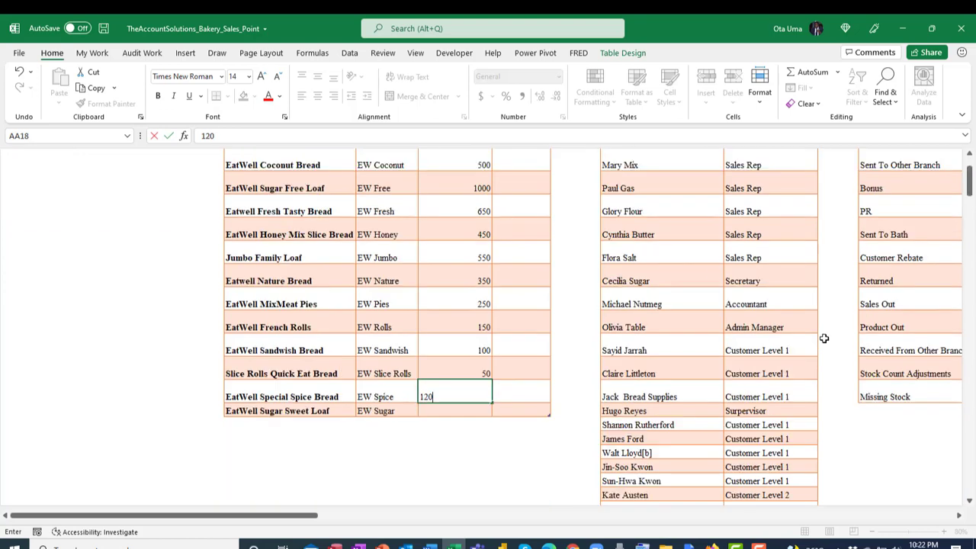
# Fill the remaining unit prices: Fresh 650, Honey 450, Jumbo 550, Nature 350, Pies 250, Rolls 150, Sandwish 100, Slice Rolls 50, Spice 120, Sugar 300
pyautogui.press('Return')
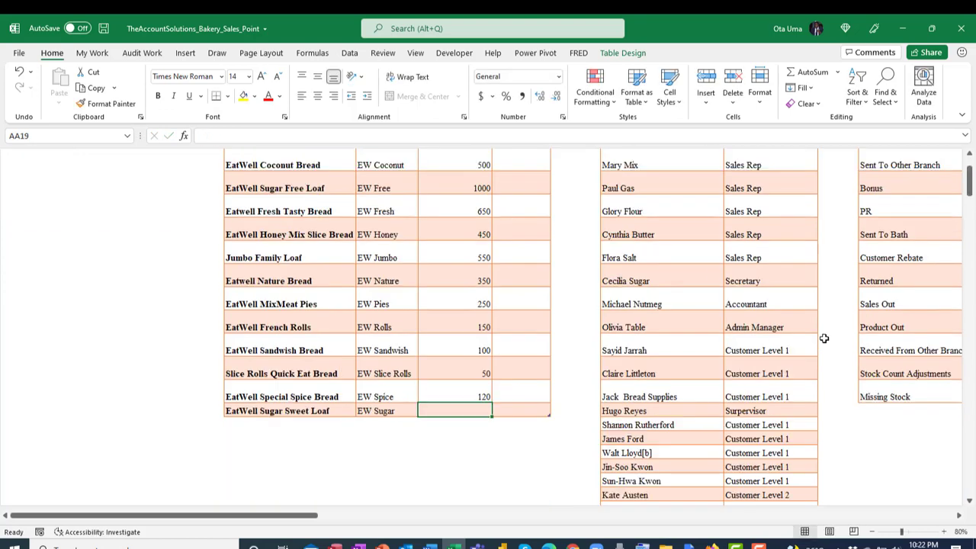
pyautogui.write('300')
pyautogui.press('Return')
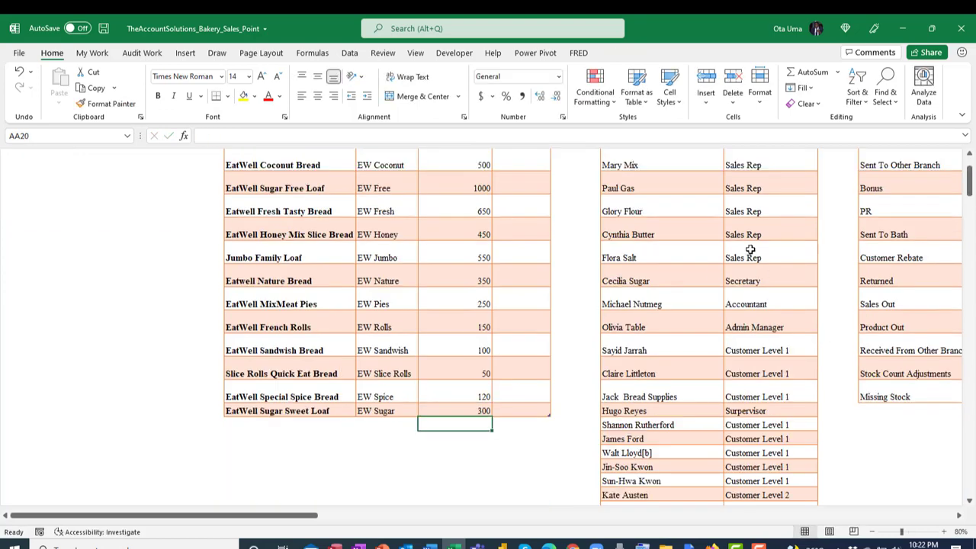
# Examine the cuttage column of the products table and the names and positions throughout the partners table
pyautogui.scroll(5, 760, 213)
pyautogui.click(532, 222)
pyautogui.click(531, 254)
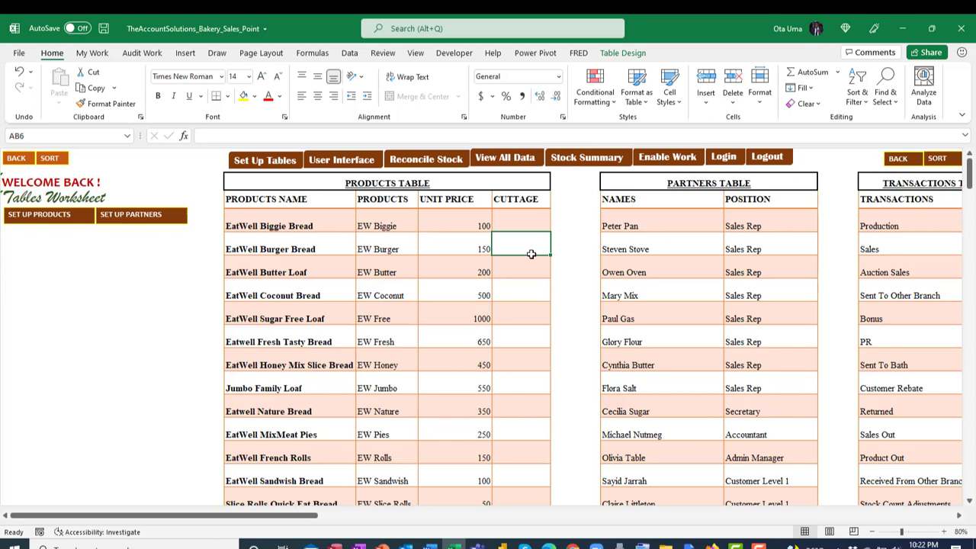
pyautogui.click(668, 266)
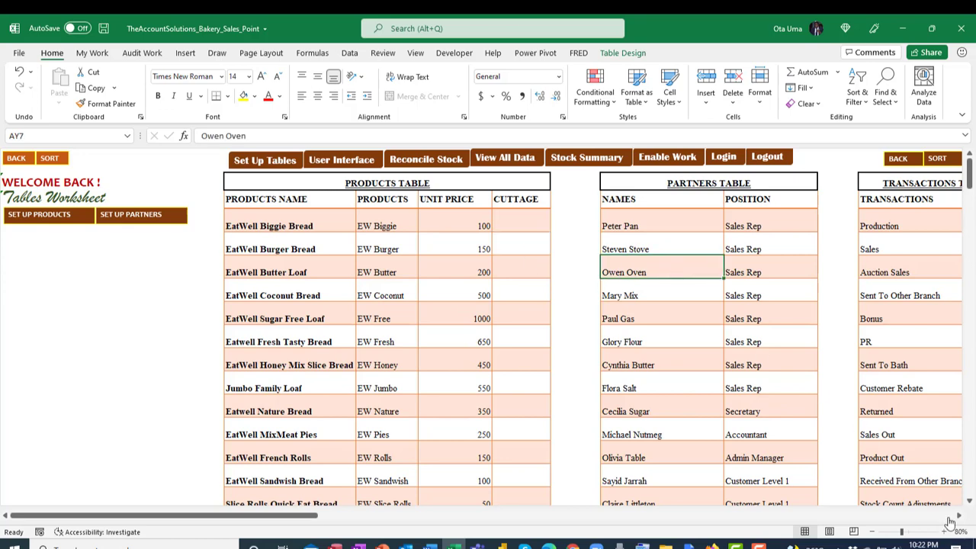
pyautogui.click(959, 518)
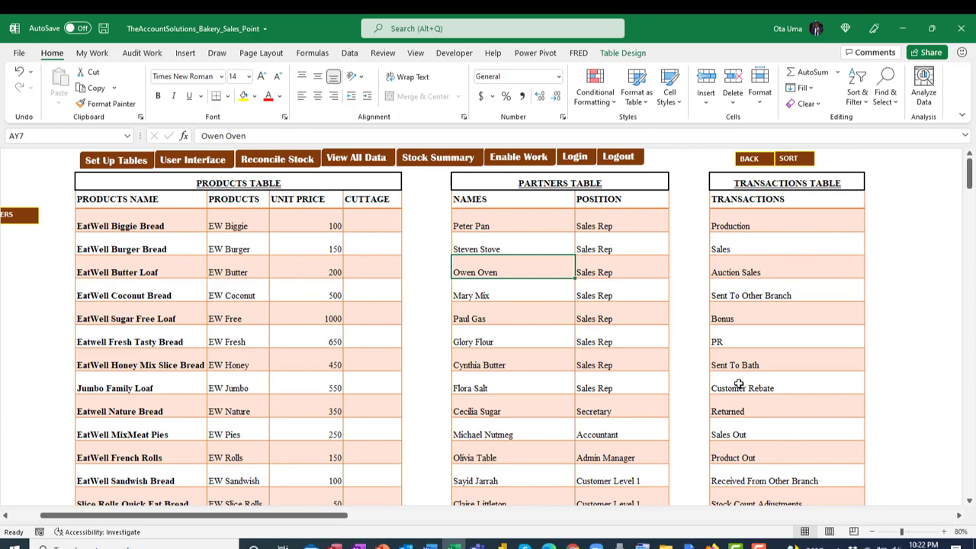
pyautogui.click(496, 224)
pyautogui.click(627, 225)
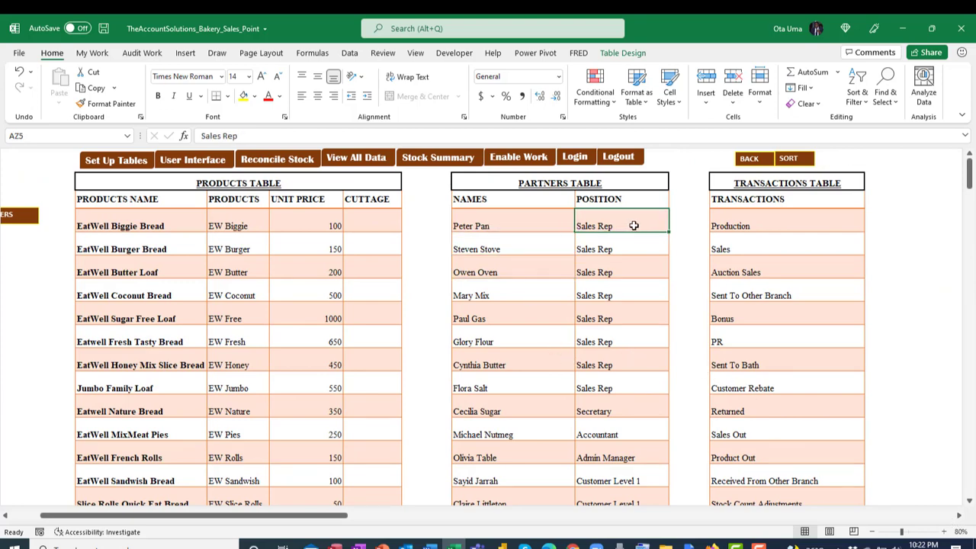
pyautogui.scroll(-14, 614, 298)
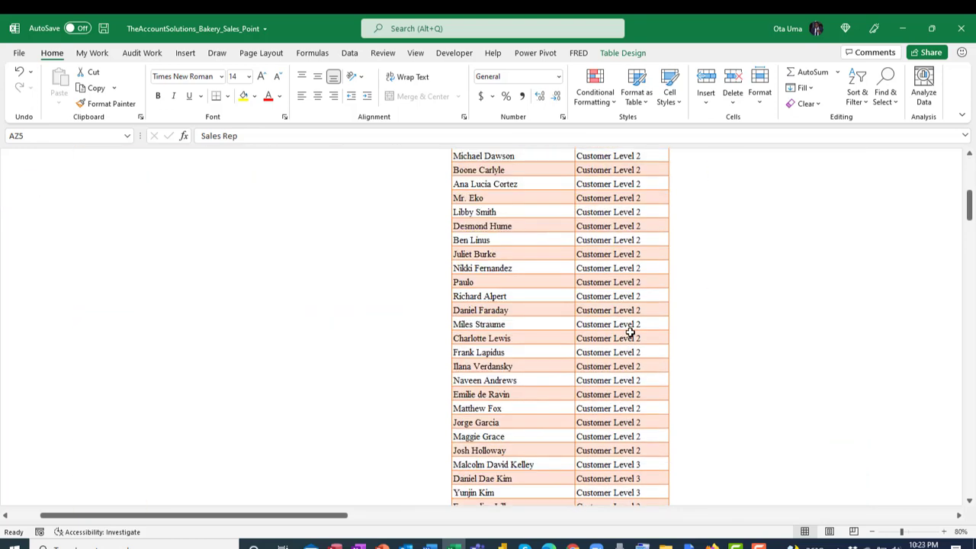
pyautogui.scroll(4, 633, 321)
pyautogui.scroll(-5, 633, 323)
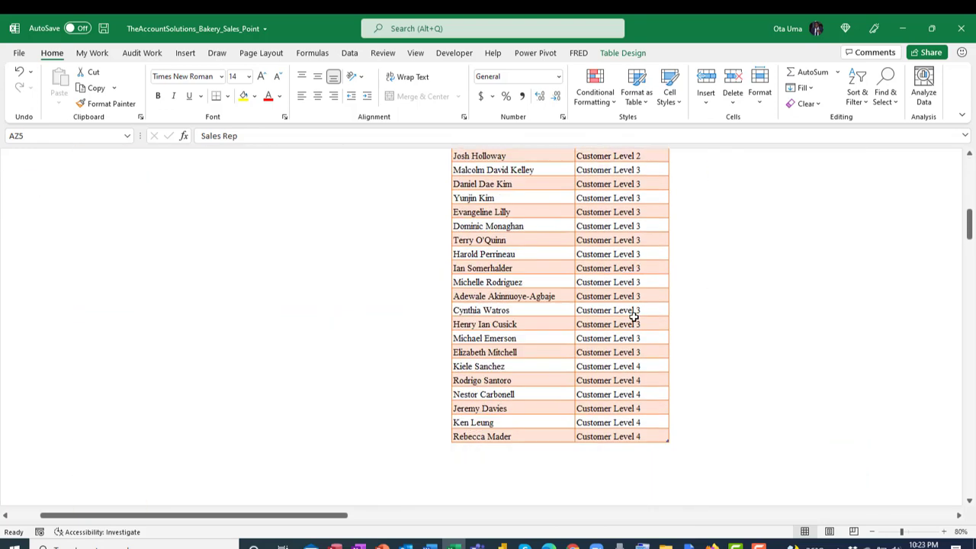
pyautogui.scroll(3, 633, 325)
pyautogui.click(596, 279)
pyautogui.scroll(4, 620, 350)
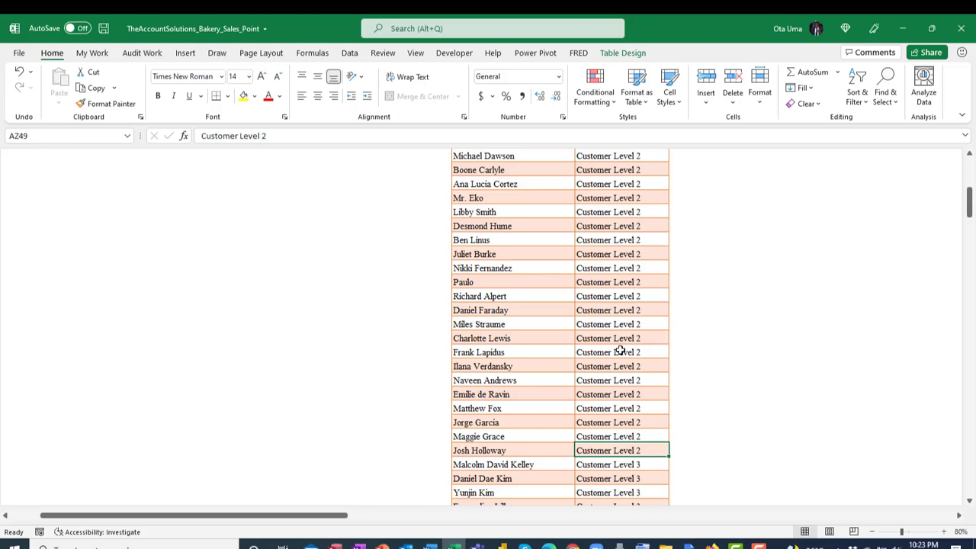
pyautogui.scroll(1, 620, 350)
pyautogui.click(638, 333)
pyautogui.scroll(10, 637, 333)
# Examine the transaction types listed in the transactions table, from Production to Missing Stock
pyautogui.click(819, 285)
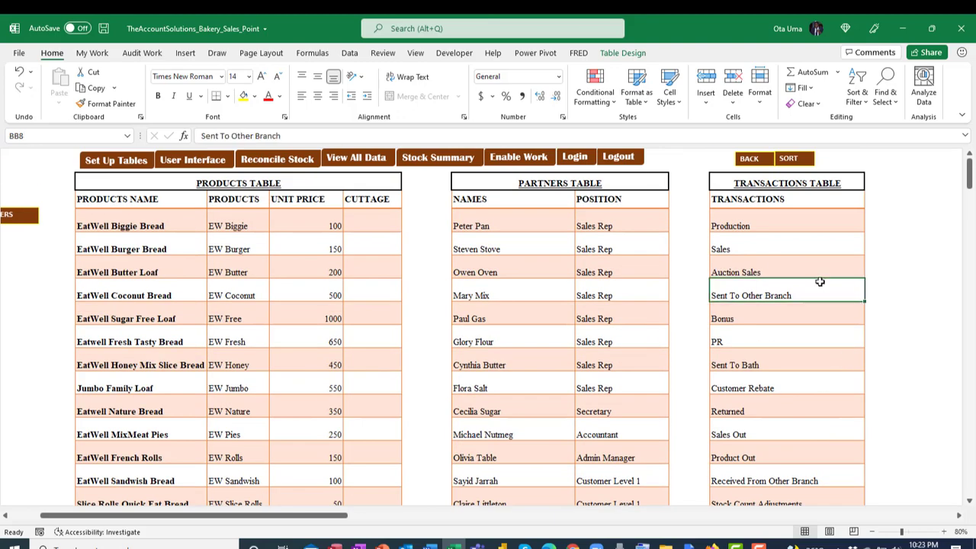
pyautogui.scroll(-2, 822, 294)
pyautogui.scroll(2, 825, 293)
pyautogui.scroll(-1, 779, 290)
pyautogui.click(785, 295)
pyautogui.scroll(-1, 793, 392)
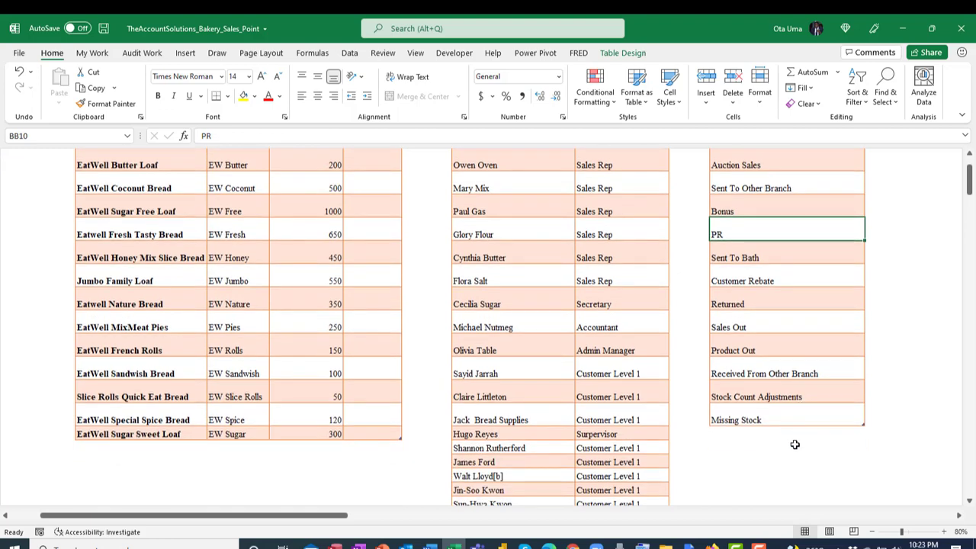
pyautogui.click(773, 427)
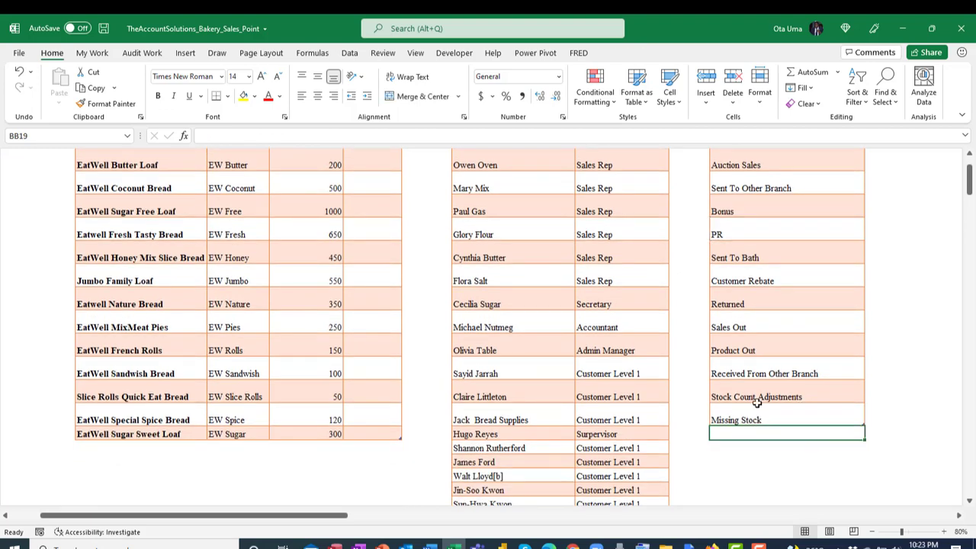
pyautogui.scroll(2, 759, 404)
pyautogui.click(756, 227)
pyautogui.click(754, 267)
pyautogui.click(765, 295)
pyautogui.click(758, 316)
pyautogui.click(756, 335)
pyautogui.click(762, 276)
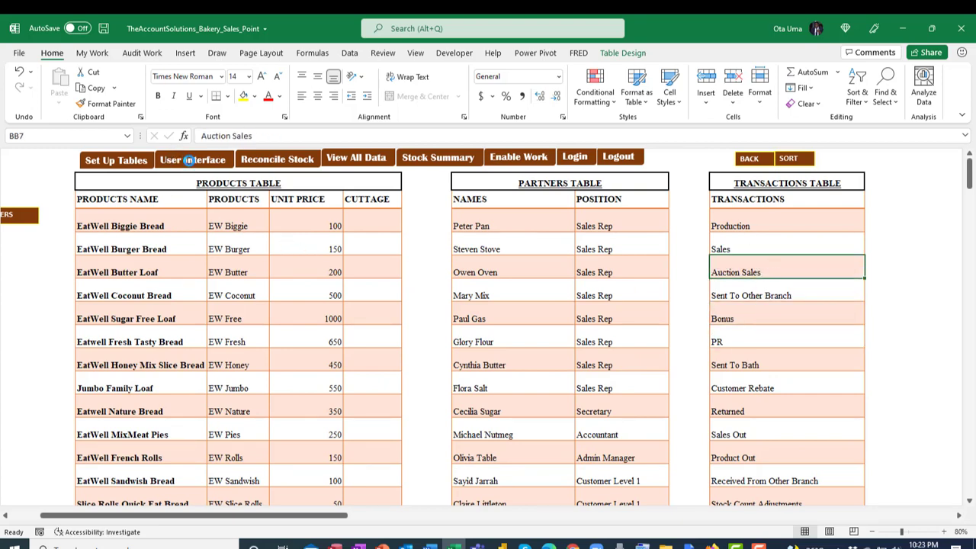
# Return to the user interface sheet and view the options offered for the transaction type
pyautogui.click(188, 160)
pyautogui.click(173, 211)
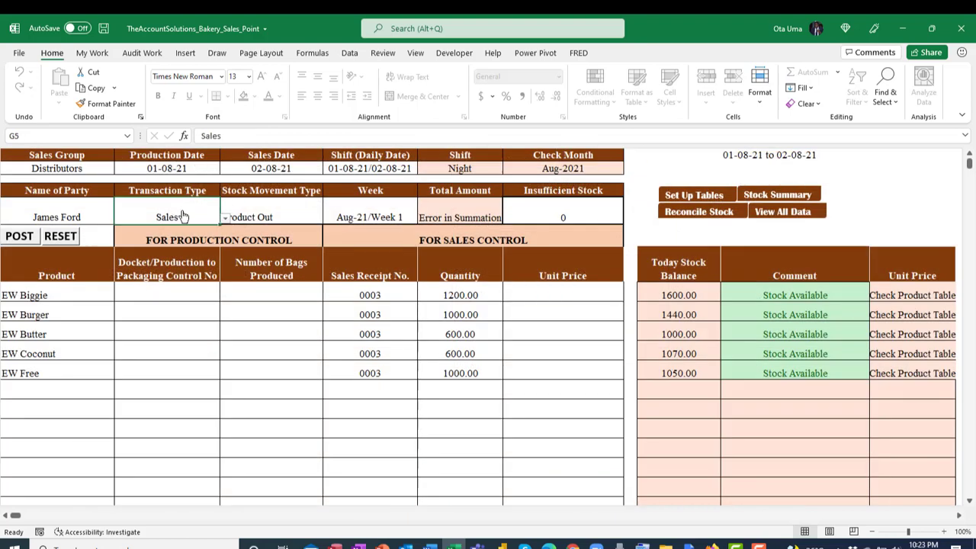
pyautogui.click(225, 218)
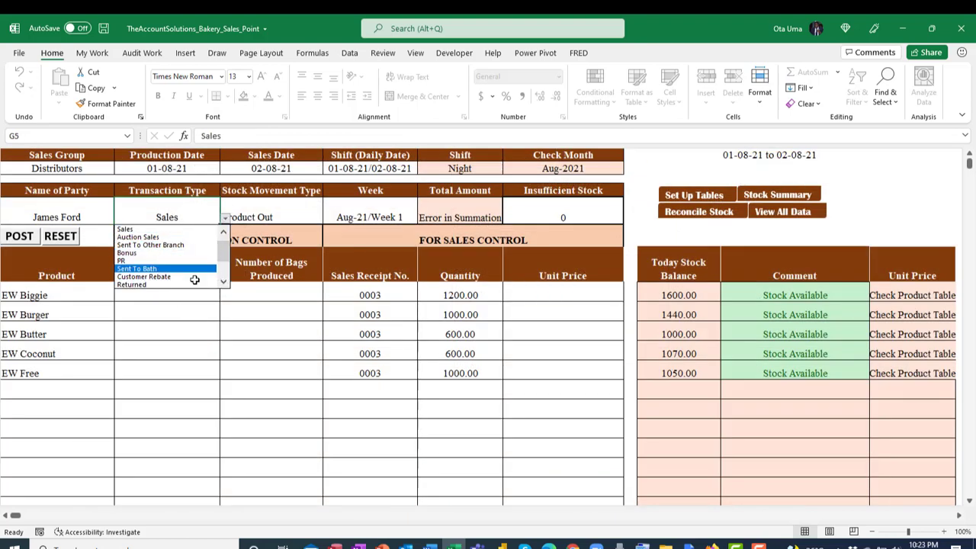
pyautogui.press('Escape')
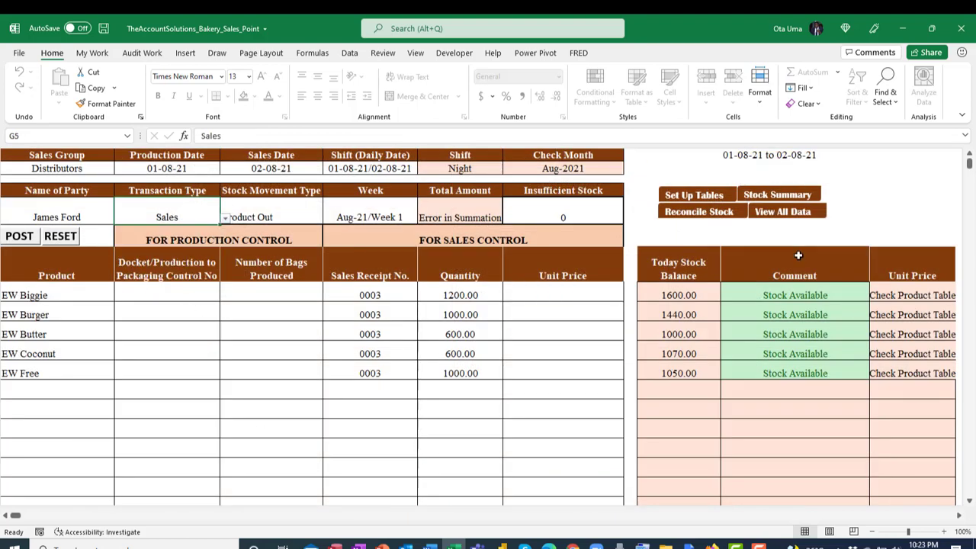
# Reopen the set-up tables and compare the full transactions table with the transaction type options
pyautogui.click(716, 196)
pyautogui.click(959, 515)
pyautogui.click(959, 515)
pyautogui.click(877, 318)
pyautogui.scroll(-3, 859, 338)
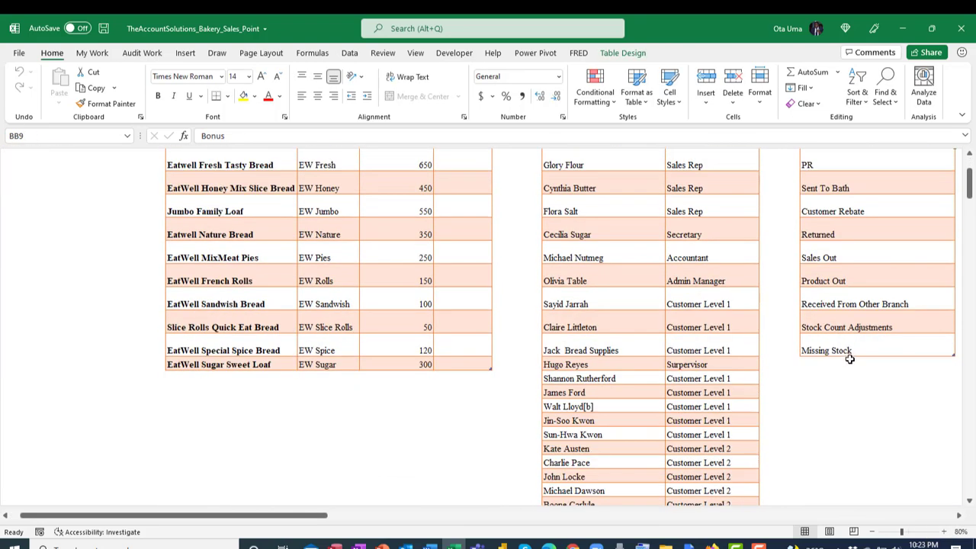
pyautogui.click(853, 360)
pyautogui.scroll(3, 830, 339)
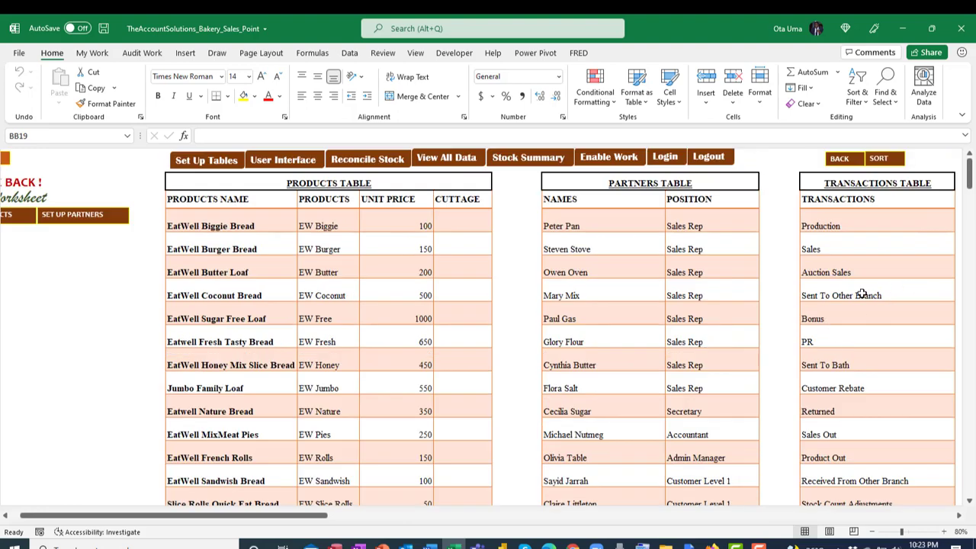
# Return to the user interface sheet and check its looked-up unit prices against the products table
pyautogui.click(297, 159)
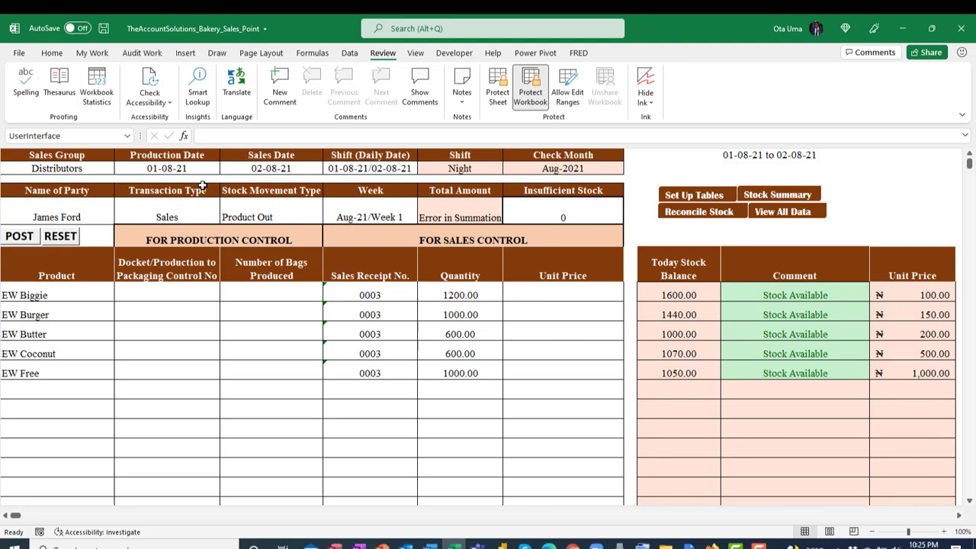
pyautogui.click(713, 190)
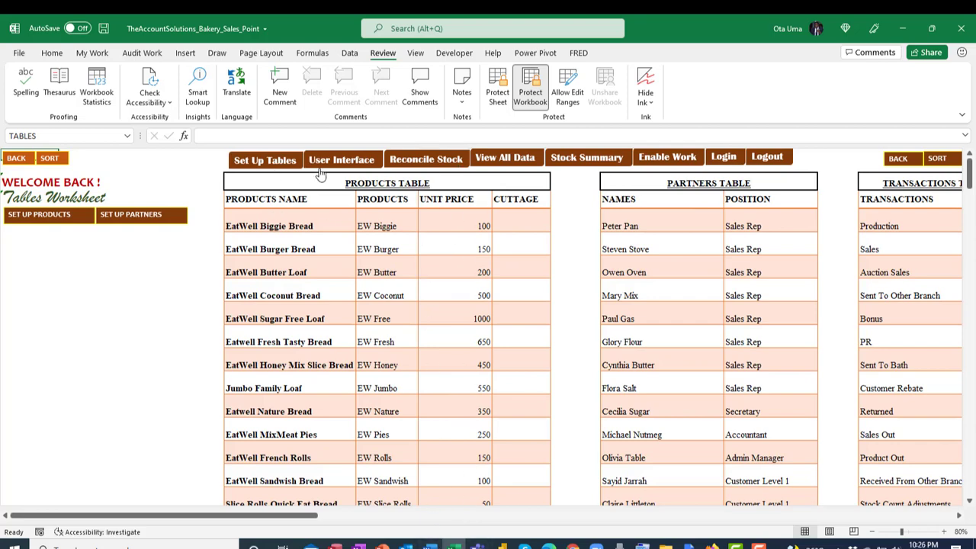
pyautogui.click(342, 160)
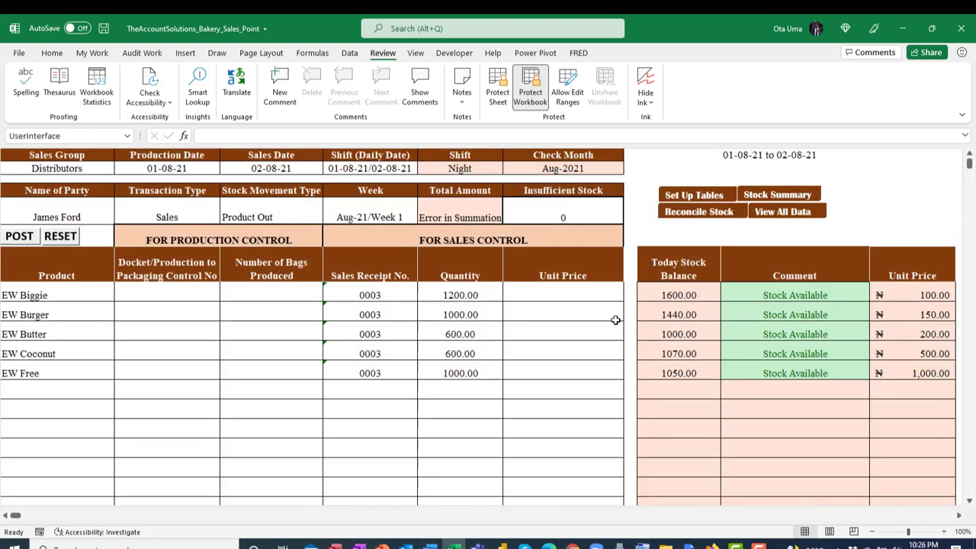
# Enter unit prices 100, 150, 200, 500 and 1,000 for the five sold products and post the distributor sale
pyautogui.click(565, 298)
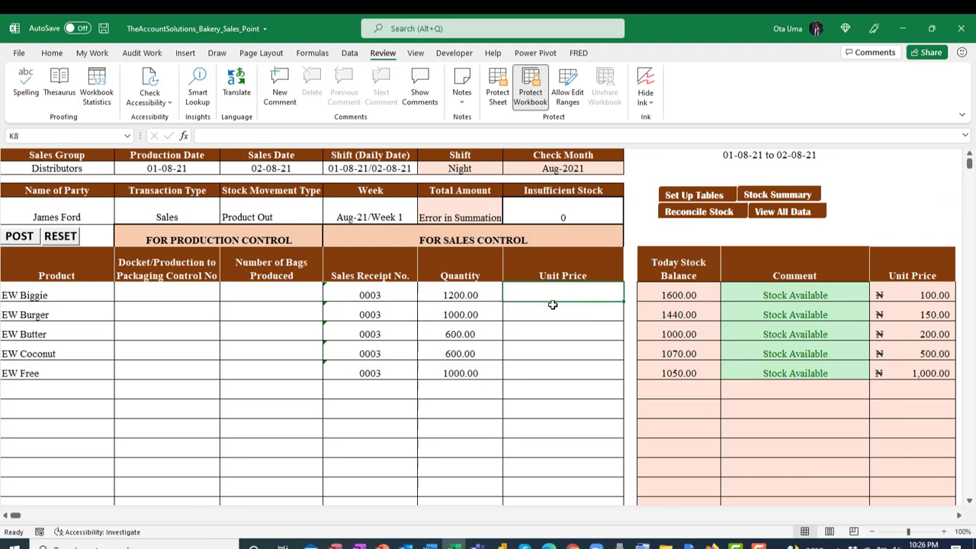
pyautogui.write('100')
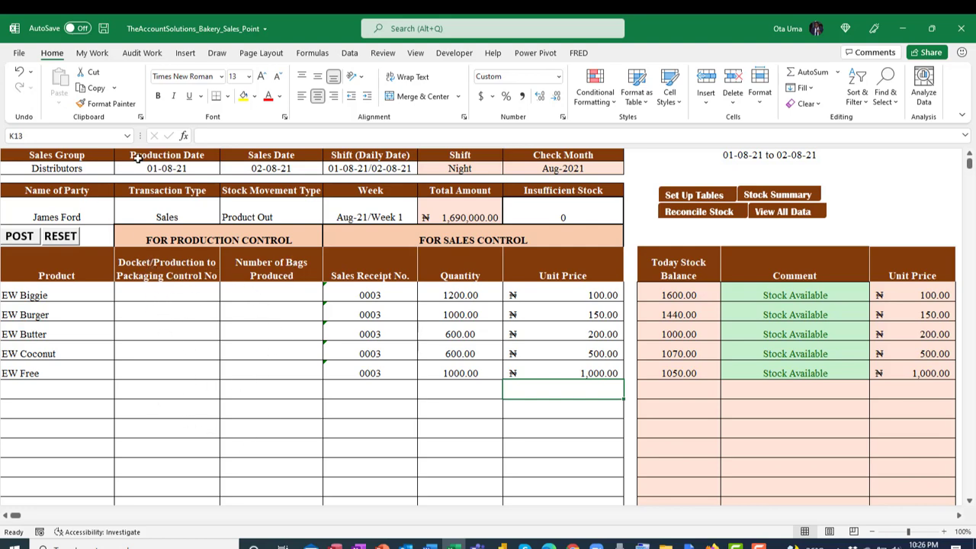
pyautogui.click(22, 237)
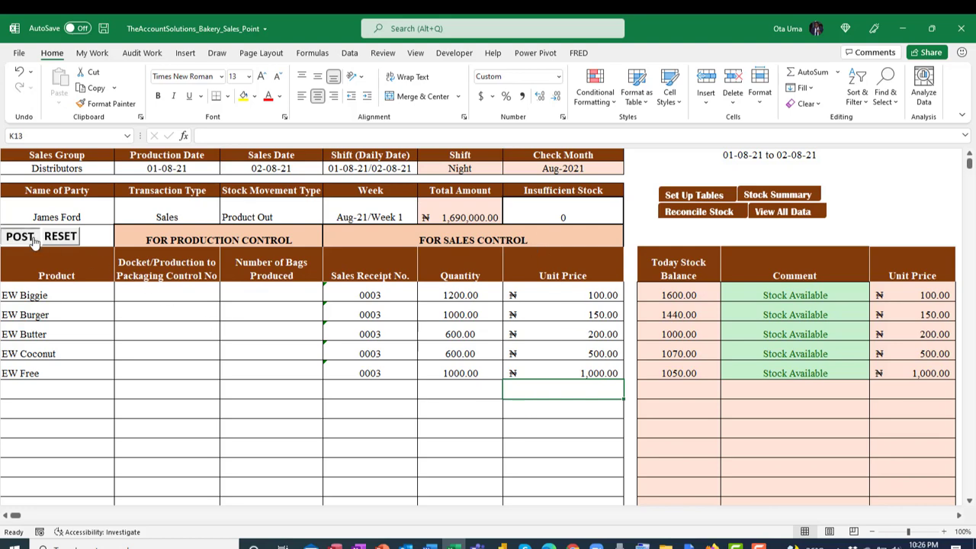
pyautogui.click(524, 330)
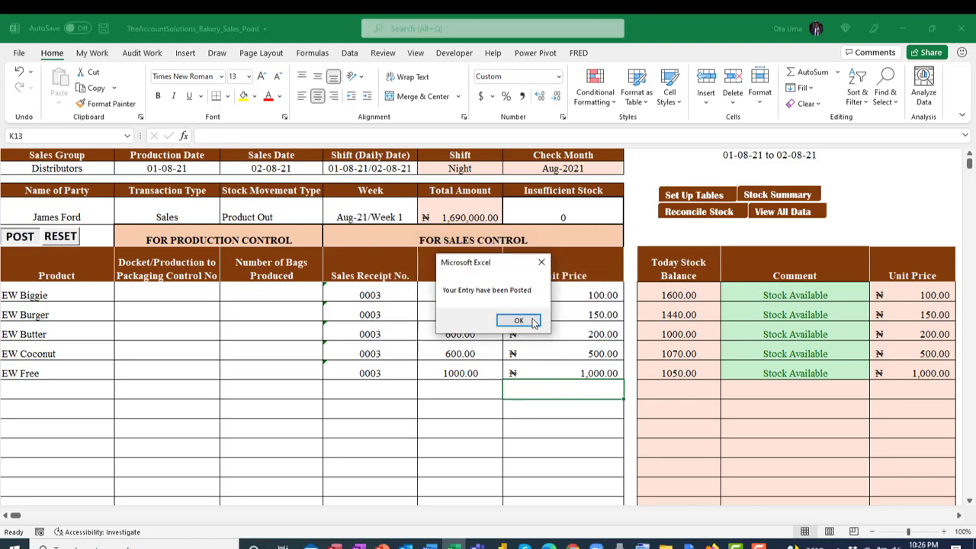
pyautogui.click(532, 320)
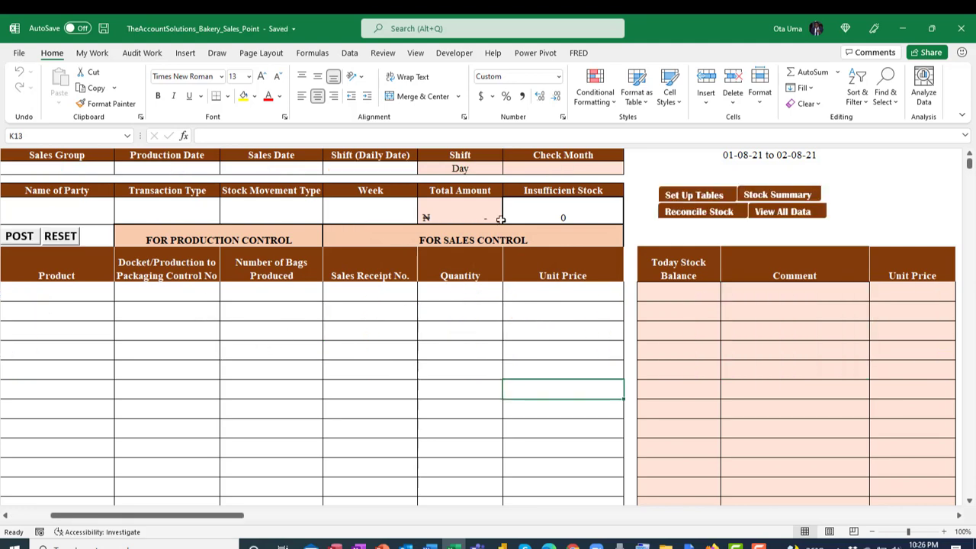
# Open the stock summary and check the product balances after the posted sale
pyautogui.click(779, 195)
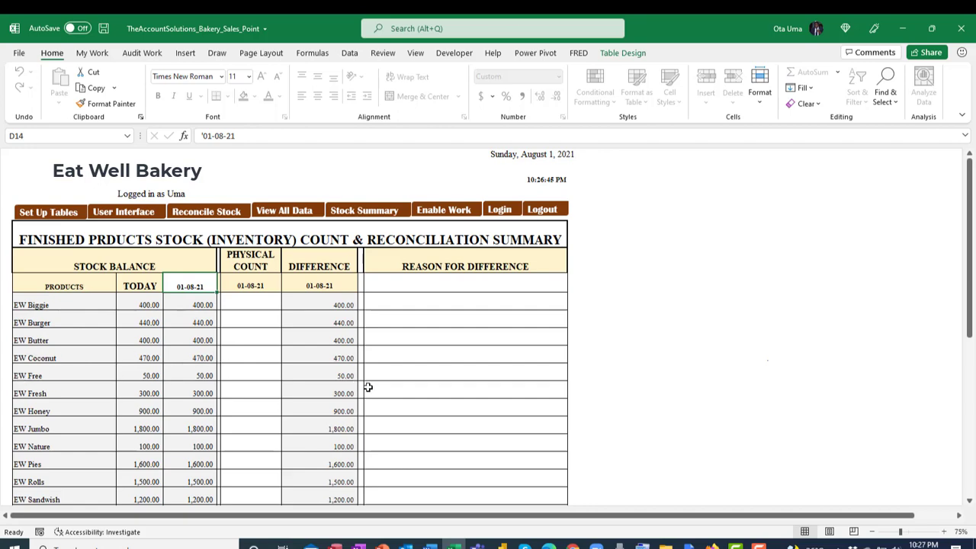
pyautogui.scroll(-3, 360, 376)
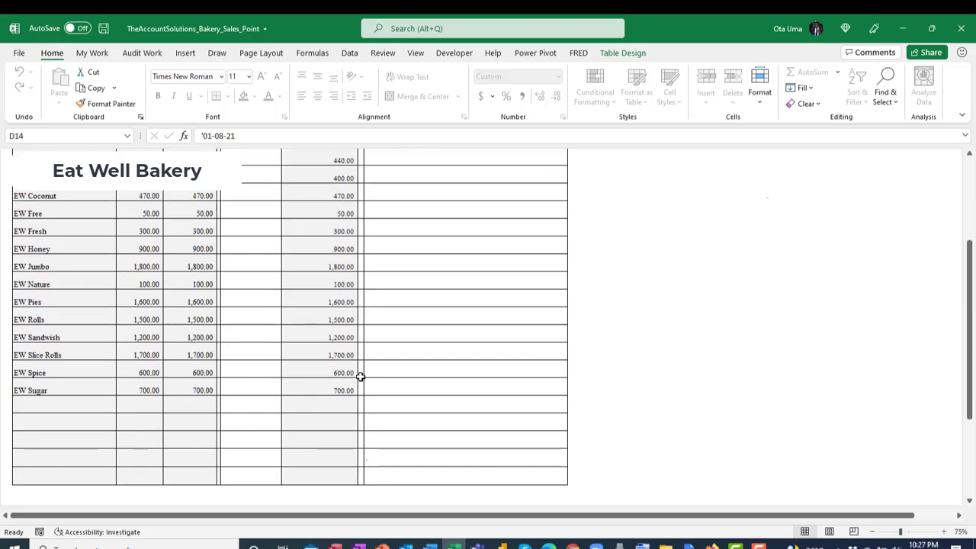
pyautogui.scroll(3, 360, 376)
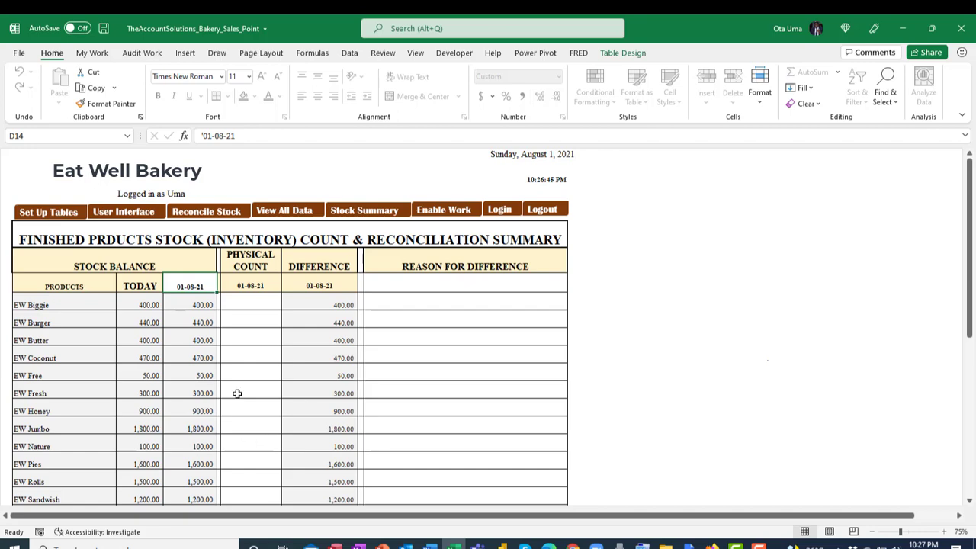
# Open the all-data report, generate it without any filters and examine the listed production and sales transactions
pyautogui.click(268, 211)
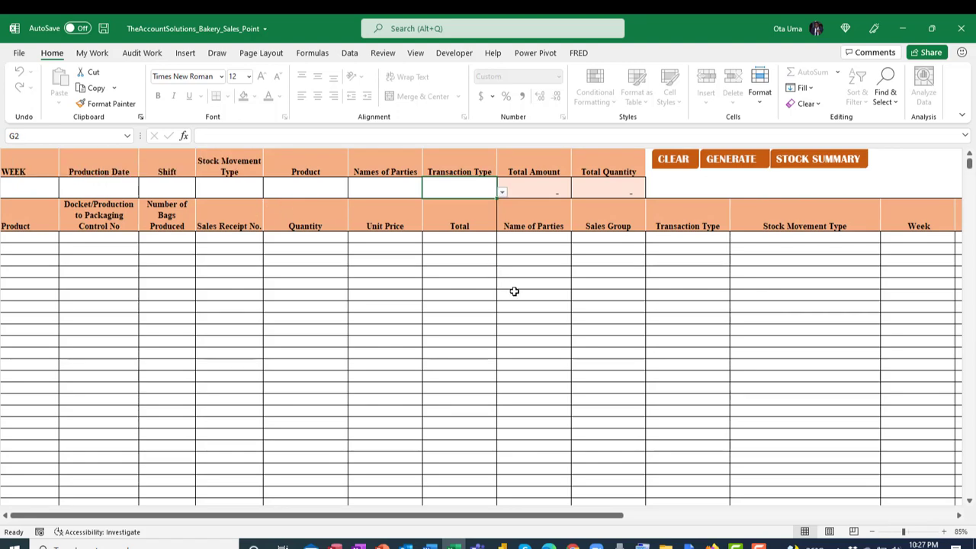
pyautogui.click(743, 160)
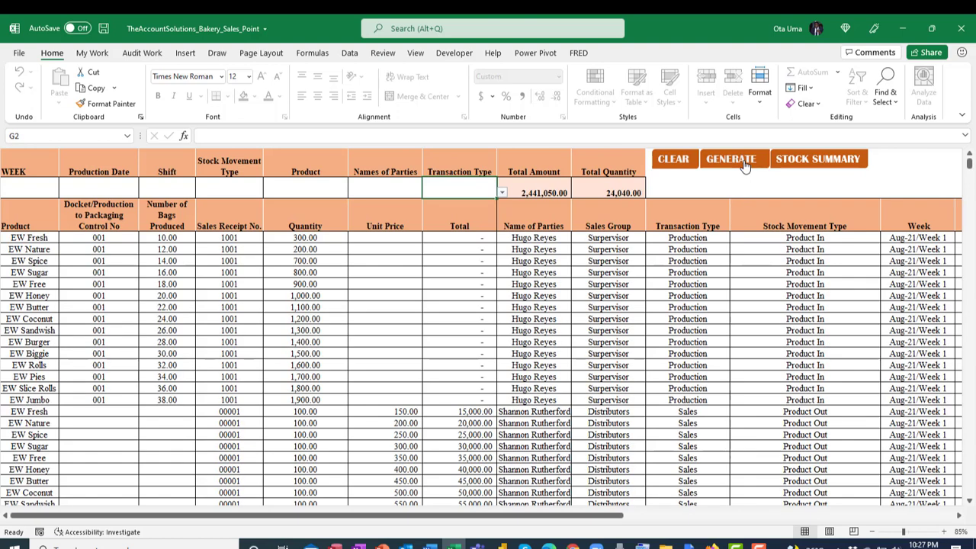
pyautogui.scroll(-7, 679, 286)
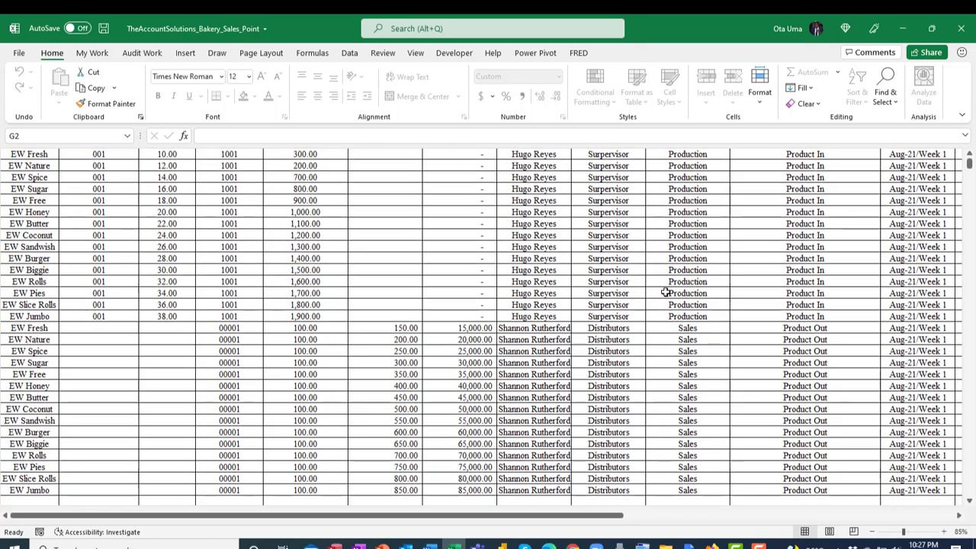
pyautogui.scroll(3, 667, 297)
pyautogui.scroll(4, 667, 292)
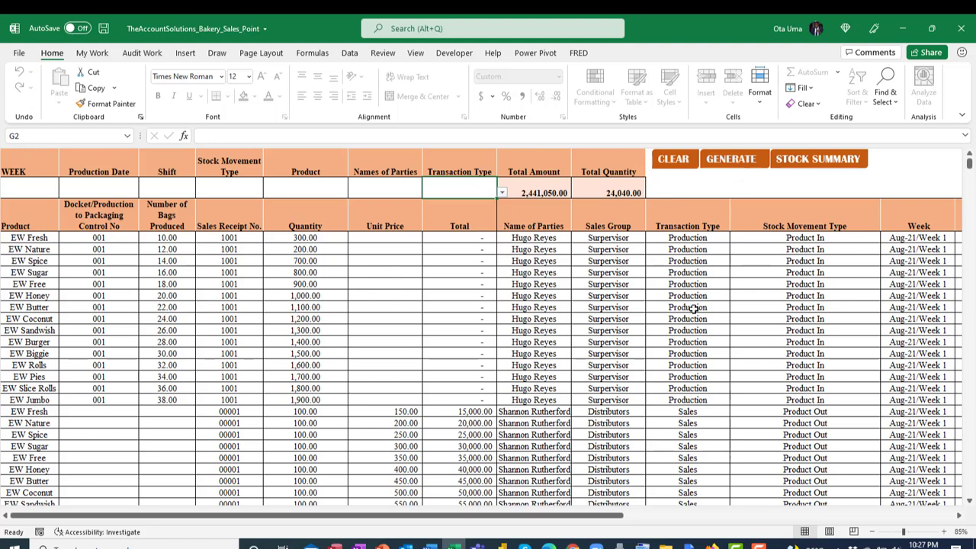
# Examine the report's filter fields from Week to Transaction Type and the remaining columns of the transaction list
pyautogui.click(23, 189)
pyautogui.click(101, 192)
pyautogui.click(162, 189)
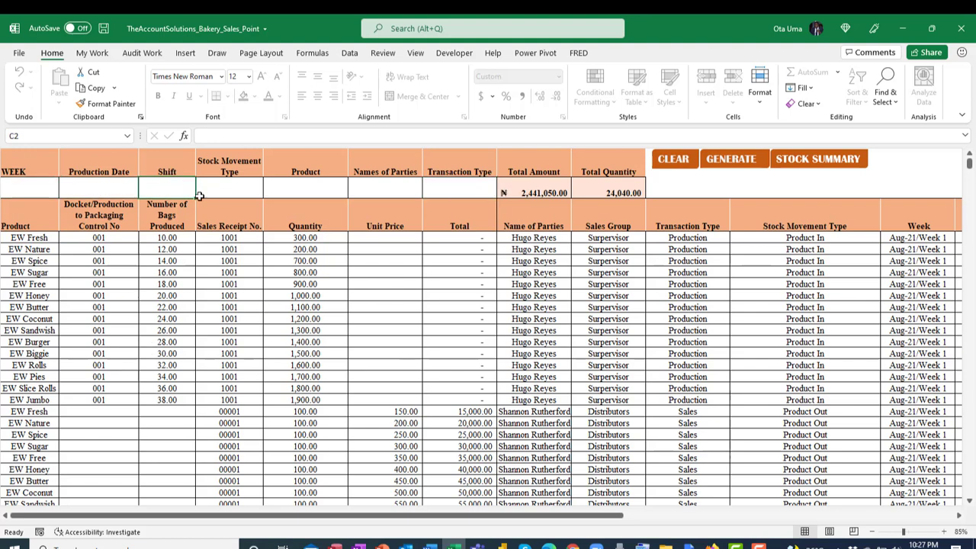
pyautogui.click(40, 192)
pyautogui.click(126, 187)
pyautogui.click(164, 186)
pyautogui.click(255, 195)
pyautogui.click(328, 193)
pyautogui.click(397, 192)
pyautogui.click(469, 196)
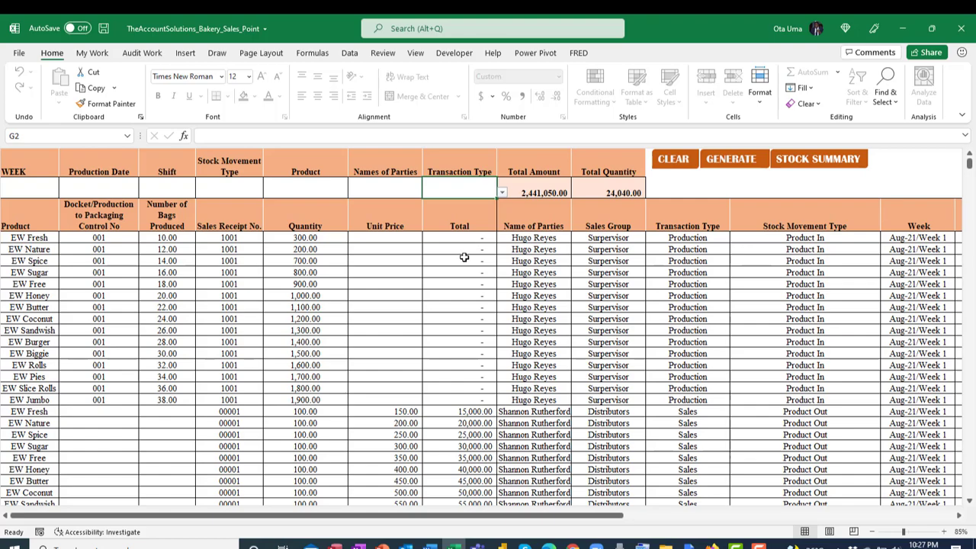
pyautogui.scroll(-8, 484, 275)
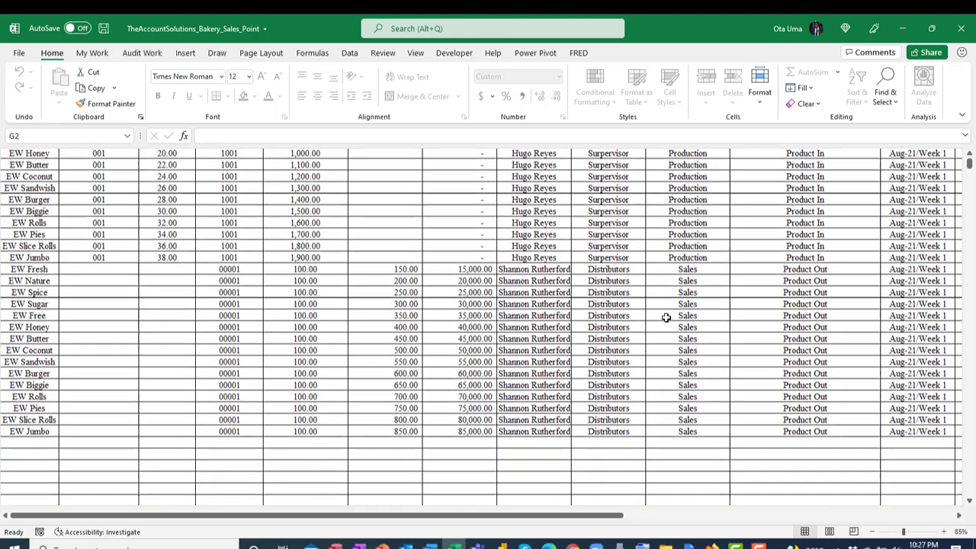
pyautogui.scroll(8, 716, 323)
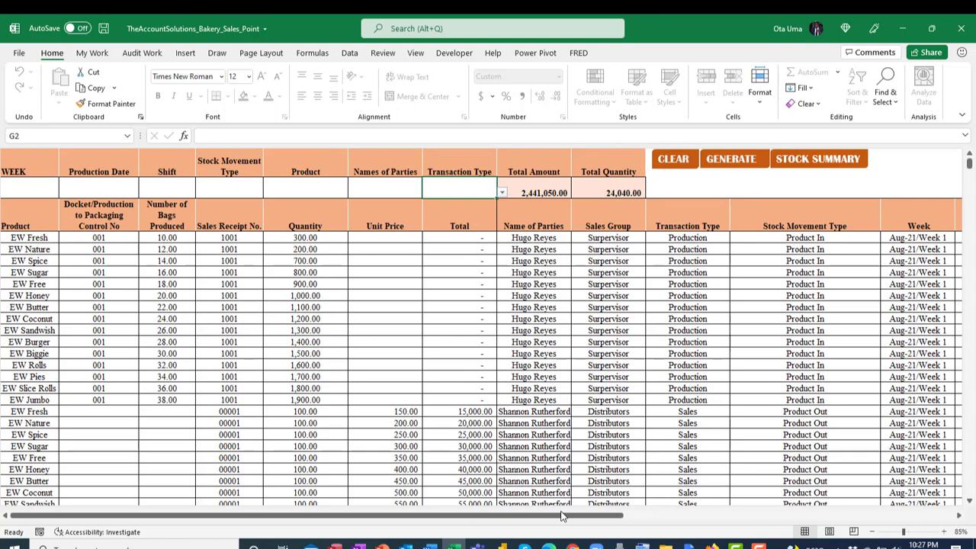
pyautogui.moveTo(561, 516); pyautogui.dragTo(909, 517)
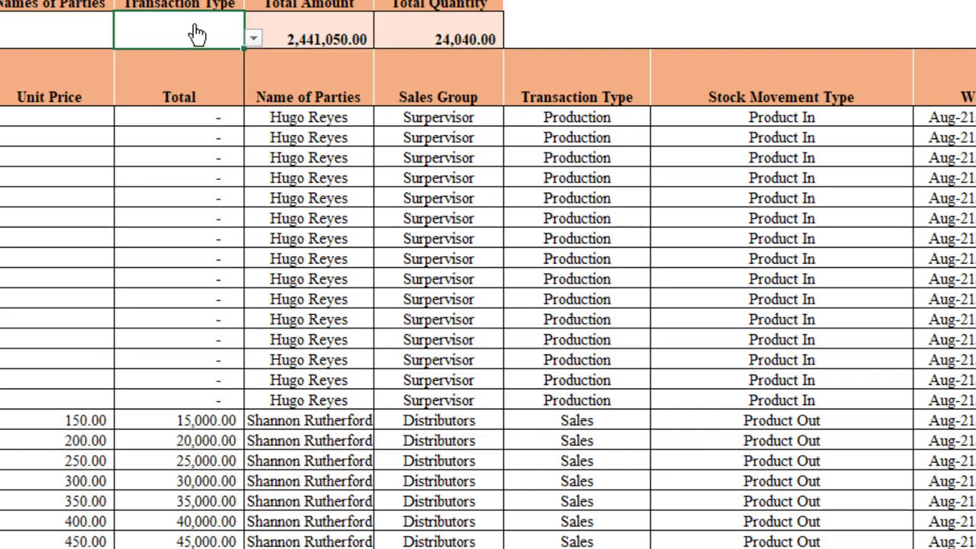
# Filter the report by transaction type Sales and production date 1/8/21, generate it and review the listed sales
pyautogui.click(264, 42)
pyautogui.click(201, 66)
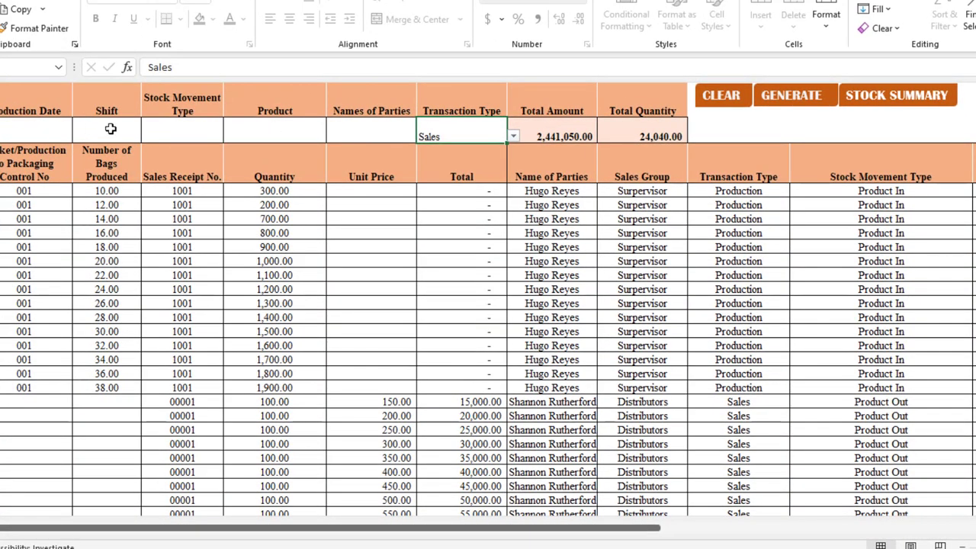
pyautogui.click(46, 123)
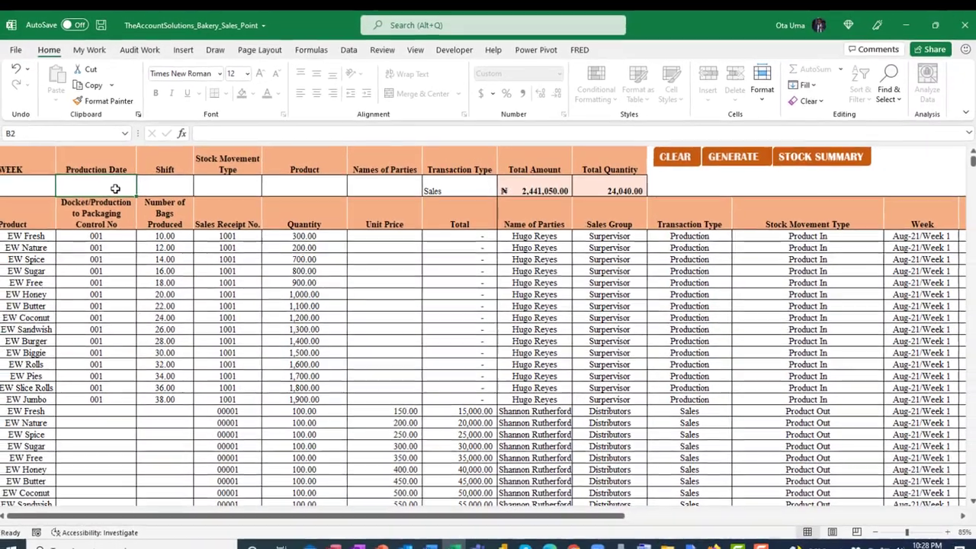
pyautogui.write('1/8')
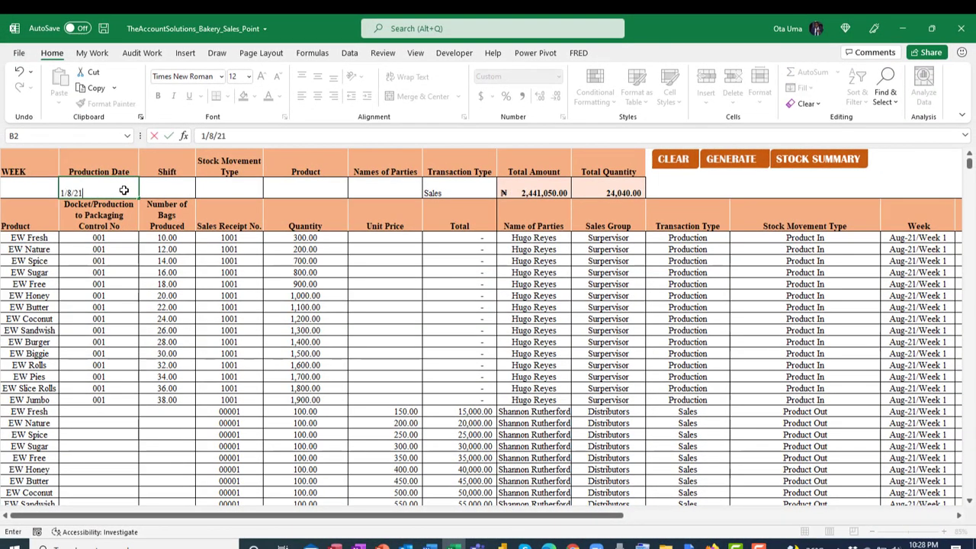
pyautogui.write('/21')
pyautogui.press('Return')
pyautogui.click(732, 158)
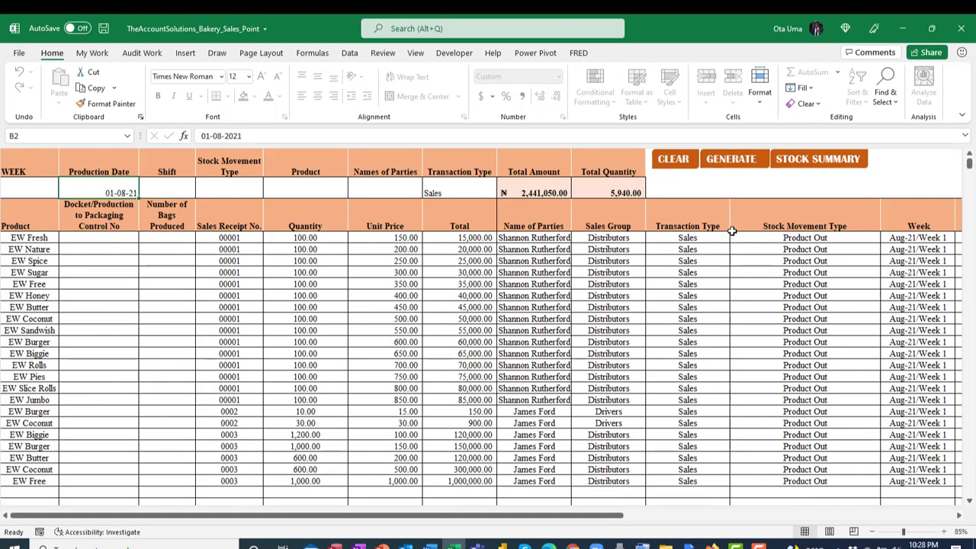
pyautogui.scroll(-1, 721, 301)
pyautogui.scroll(1, 722, 298)
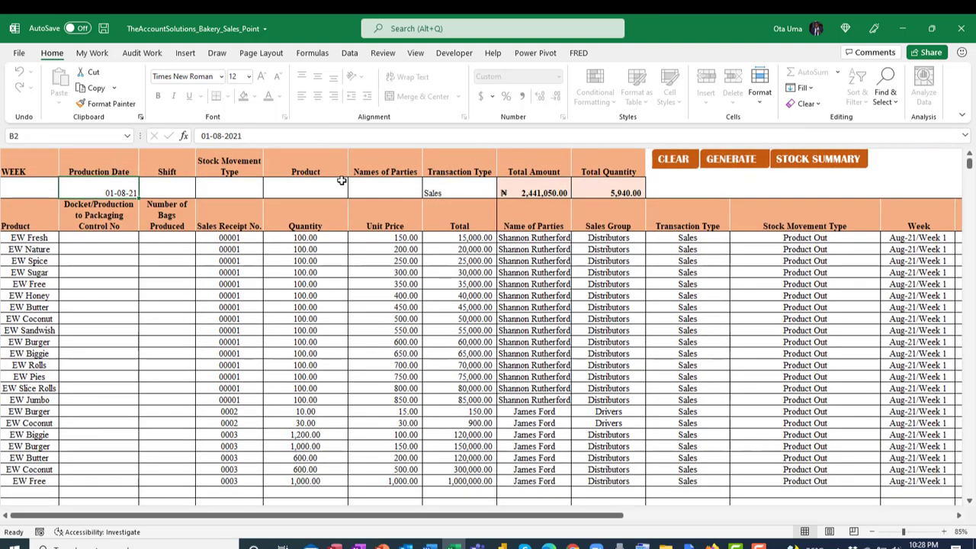
# Clear the report and generate the transactions of the distributor from the sale by choosing their name under Names of Parties
pyautogui.click(672, 159)
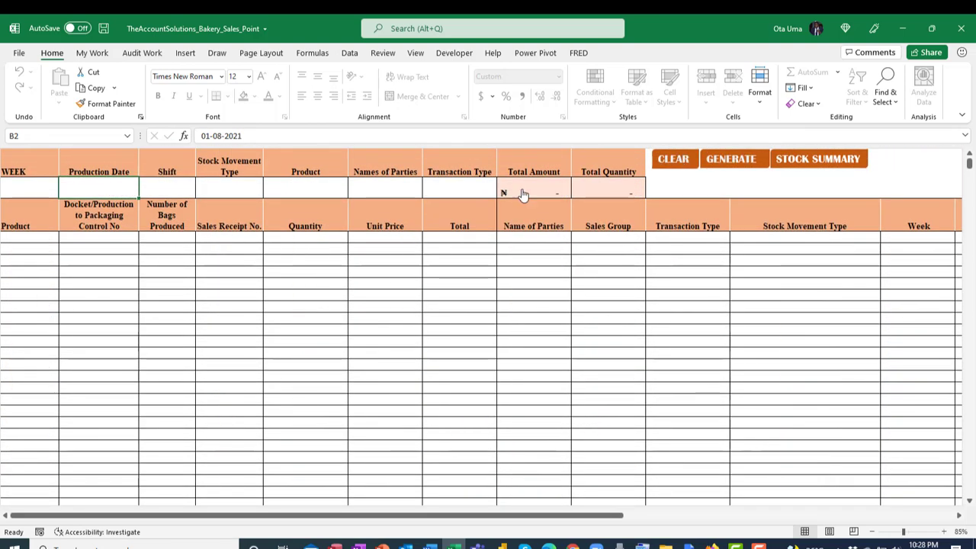
pyautogui.click(415, 187)
pyautogui.click(428, 192)
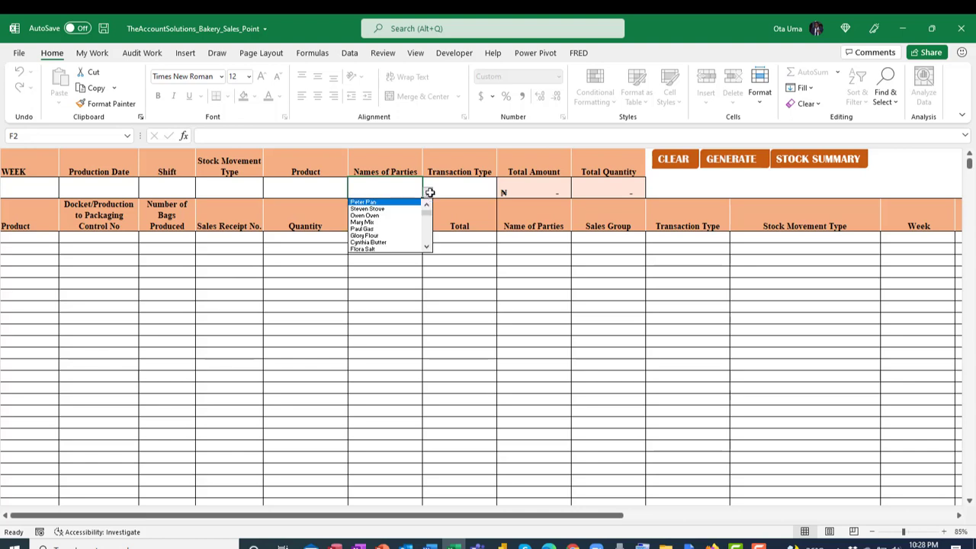
pyautogui.click(429, 249)
pyautogui.click(429, 249)
pyautogui.click(429, 249)
pyautogui.click(429, 248)
pyautogui.click(429, 249)
pyautogui.click(429, 248)
pyautogui.click(429, 248)
pyautogui.click(429, 248)
pyautogui.click(429, 249)
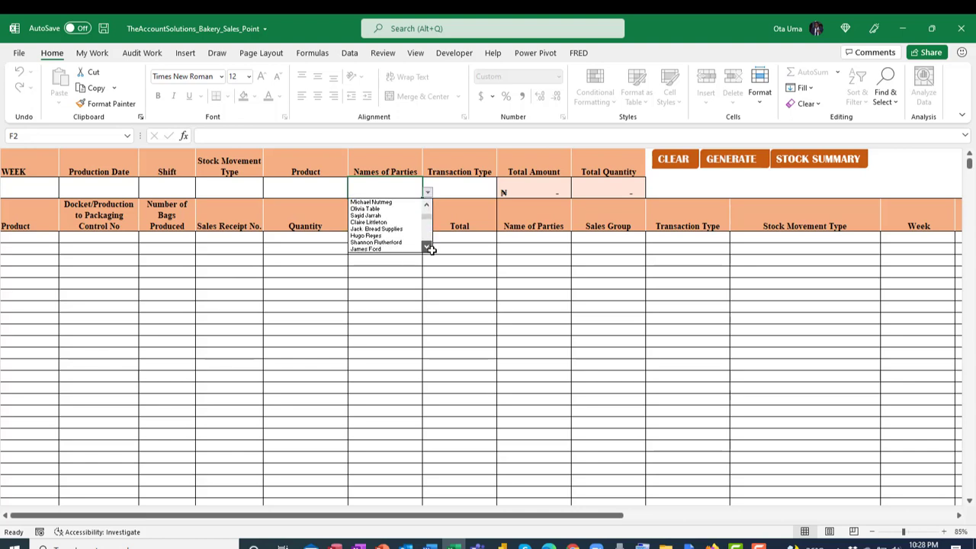
pyautogui.click(429, 248)
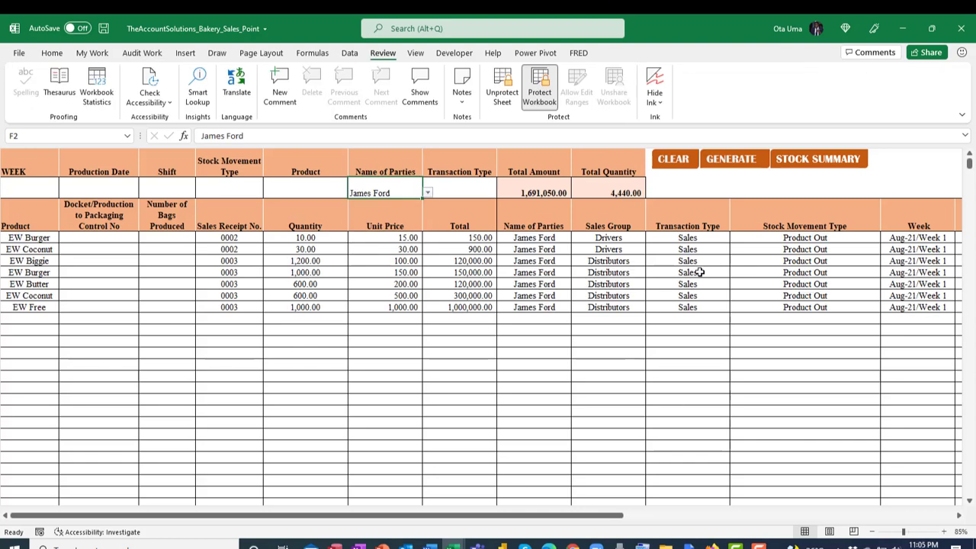
# Go from the report to the stock summary and examine its stock balance, physical count and difference columns
pyautogui.click(796, 159)
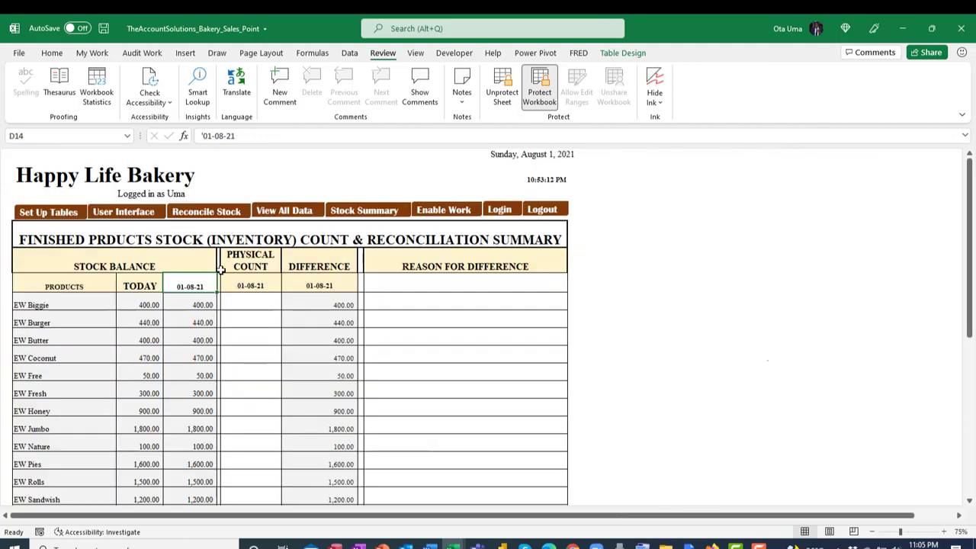
pyautogui.scroll(-2, 256, 429)
pyautogui.scroll(2, 263, 399)
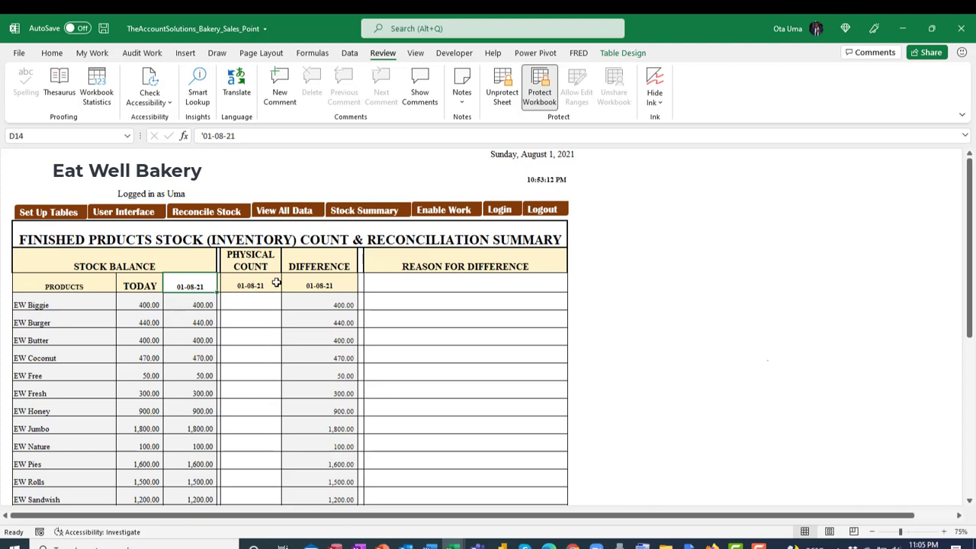
# Enter physical counts of 400 for EW Biggie, 500 for EW Burger and 480 for EW Butter
pyautogui.click(52, 52)
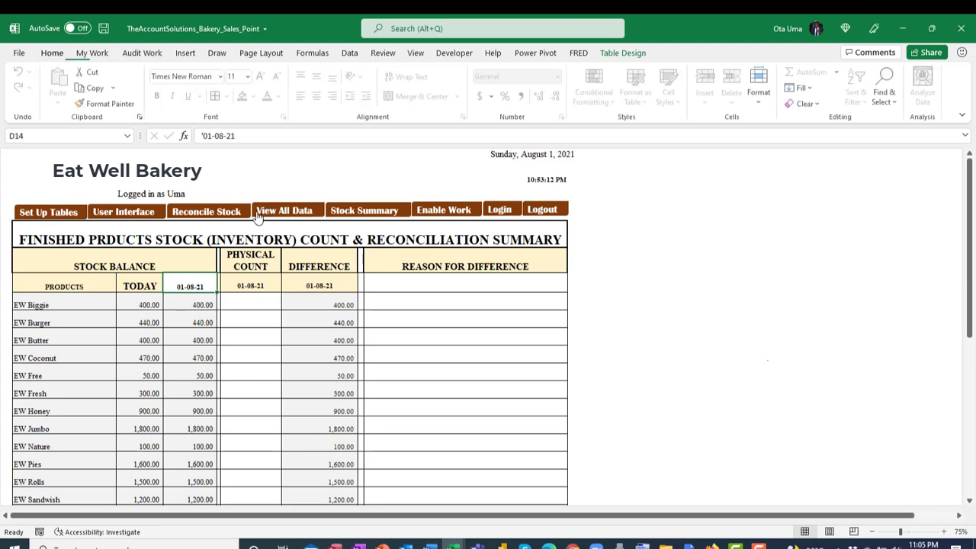
pyautogui.click(260, 302)
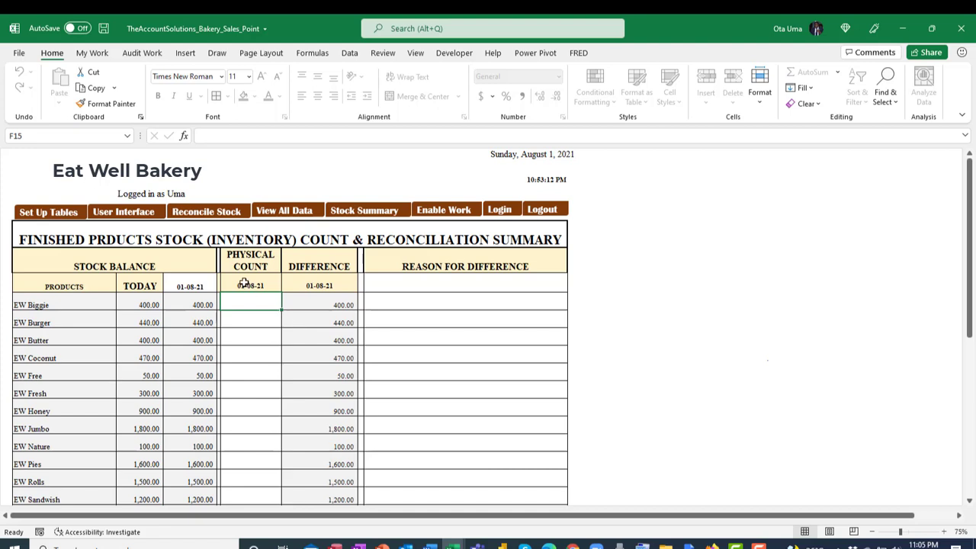
pyautogui.write('400')
pyautogui.click(254, 353)
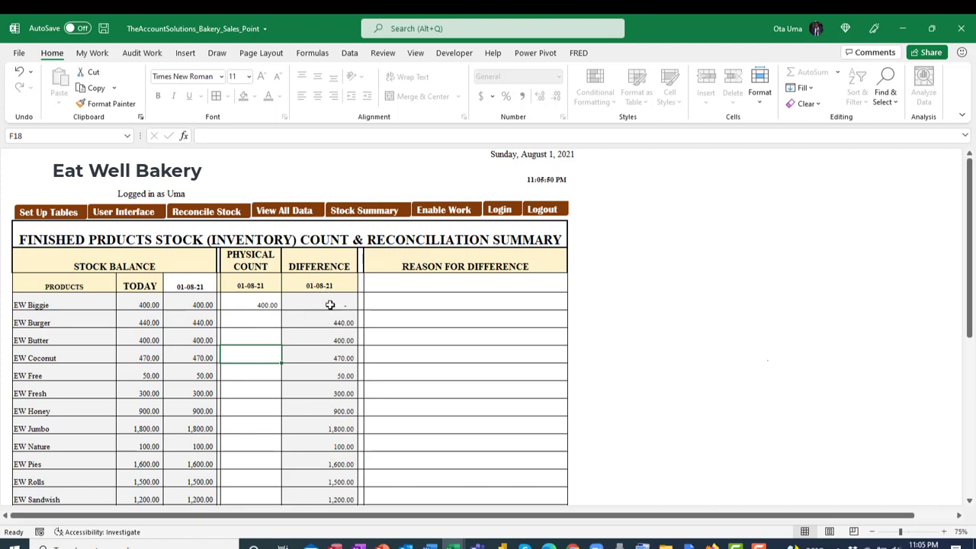
pyautogui.click(268, 322)
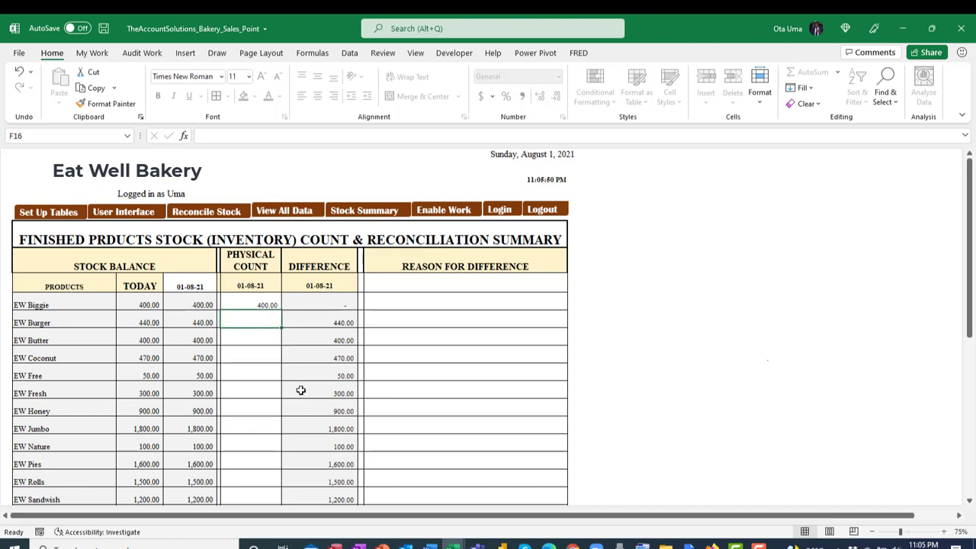
pyautogui.write('500')
pyautogui.press('Return')
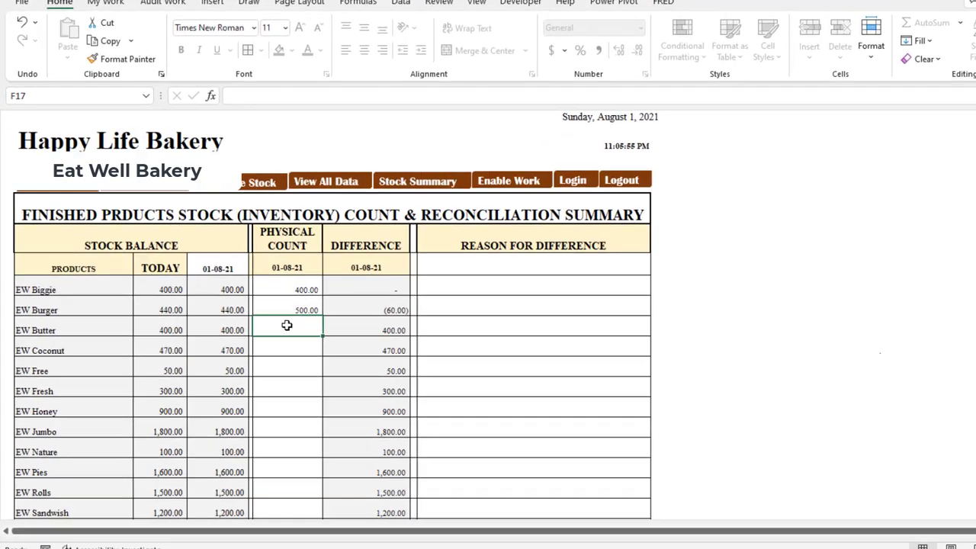
pyautogui.write('4')
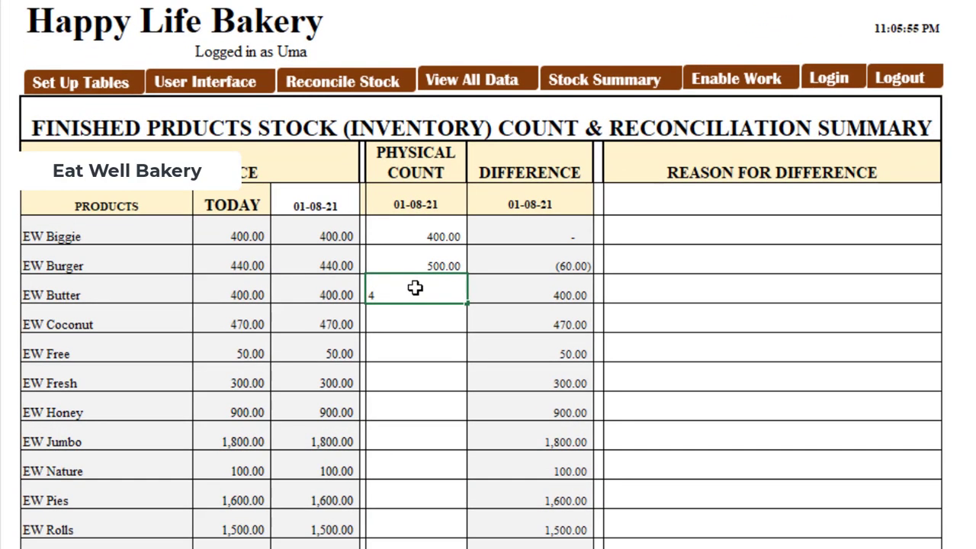
pyautogui.write('80')
pyautogui.press('Return')
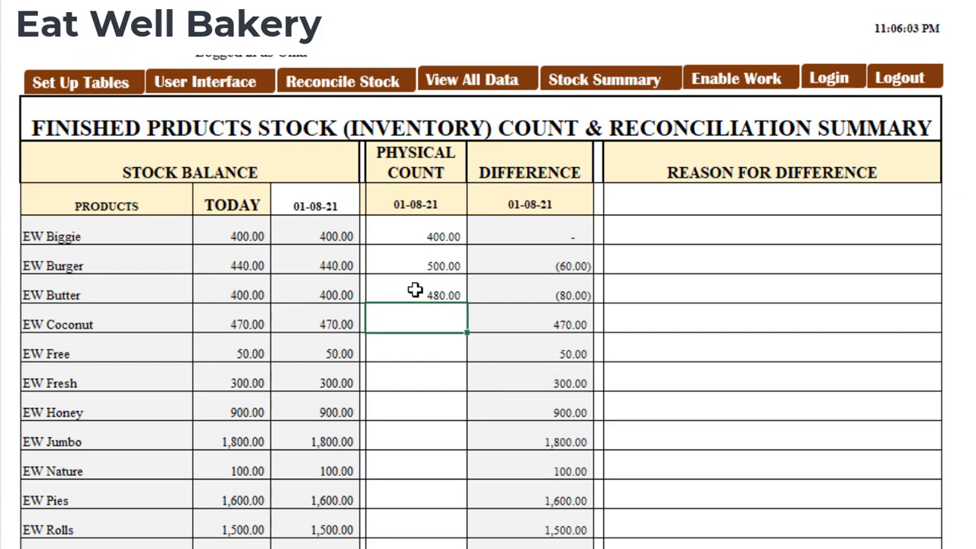
# Enter a physical count of 400 for EW Coconut in the stock summary
pyautogui.write('400')
pyautogui.press('Return')
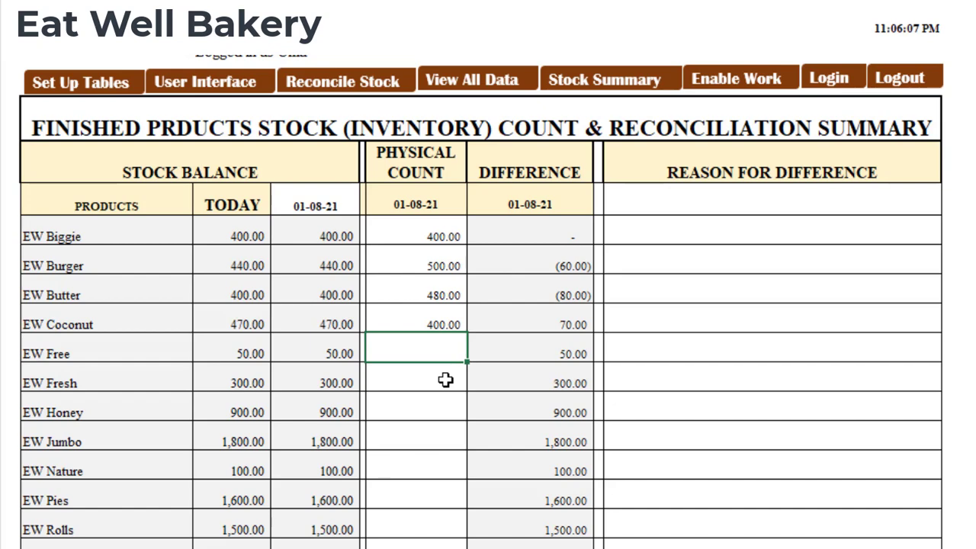
pyautogui.scroll(-2, 435, 375)
pyautogui.click(414, 221)
pyautogui.click(416, 277)
pyautogui.scroll(2, 390, 396)
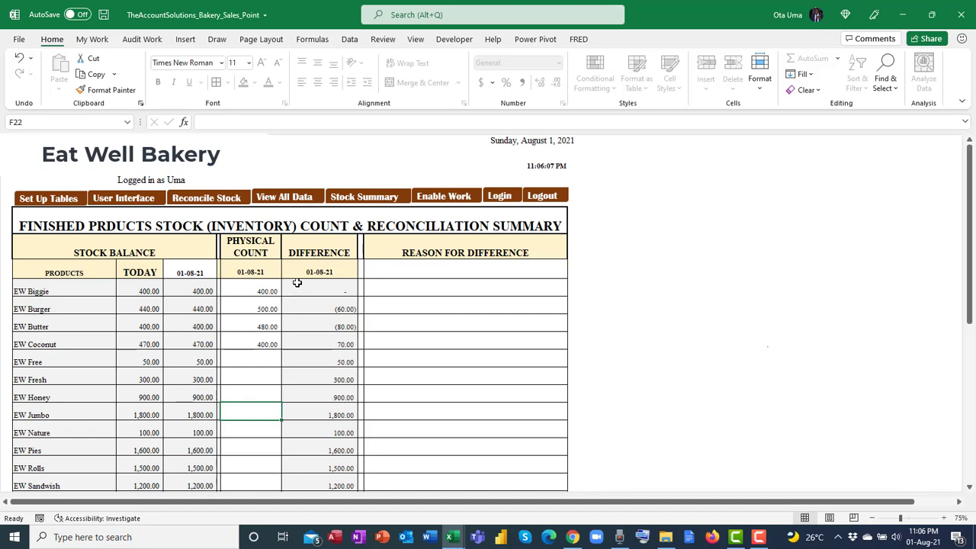
# On the stock reconciliation sheet, choose EW Biggie as the product and generate its Product In and Product Out movements
pyautogui.click(225, 199)
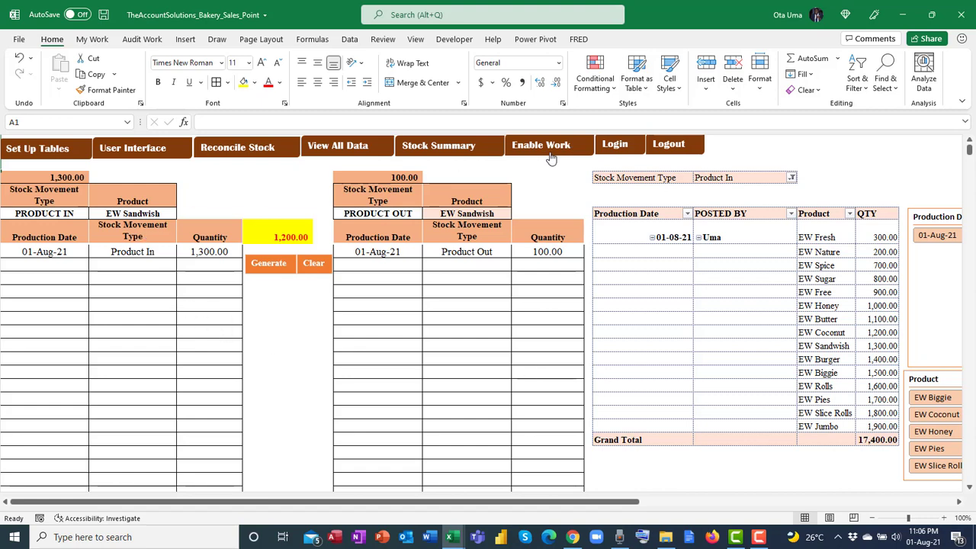
pyautogui.click(429, 146)
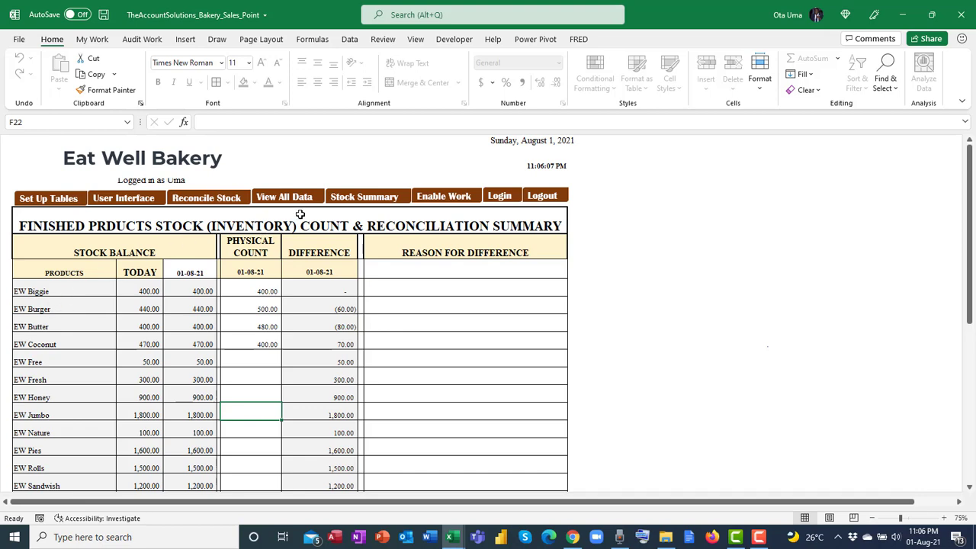
pyautogui.click(217, 200)
pyautogui.click(118, 214)
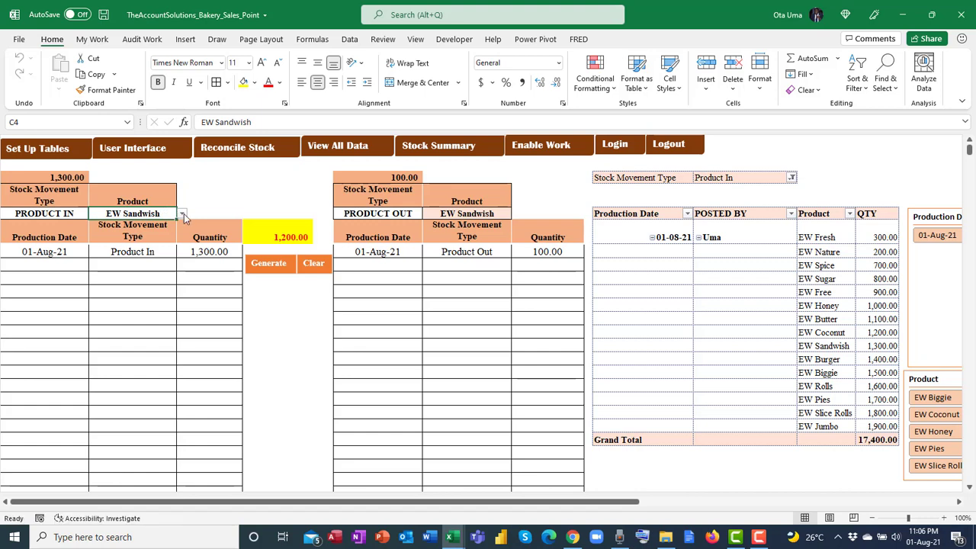
pyautogui.click(182, 214)
pyautogui.scroll(2, 181, 246)
pyautogui.press('Down')
pyautogui.press('Down')
pyautogui.press('Escape')
pyautogui.click(184, 226)
pyautogui.click(185, 220)
pyautogui.click(182, 214)
pyautogui.scroll(3, 185, 227)
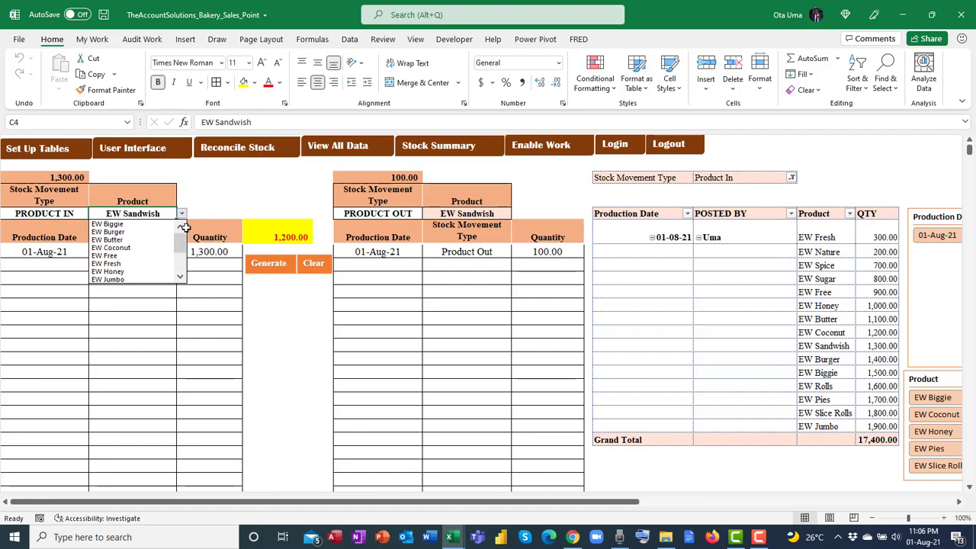
pyautogui.click(153, 224)
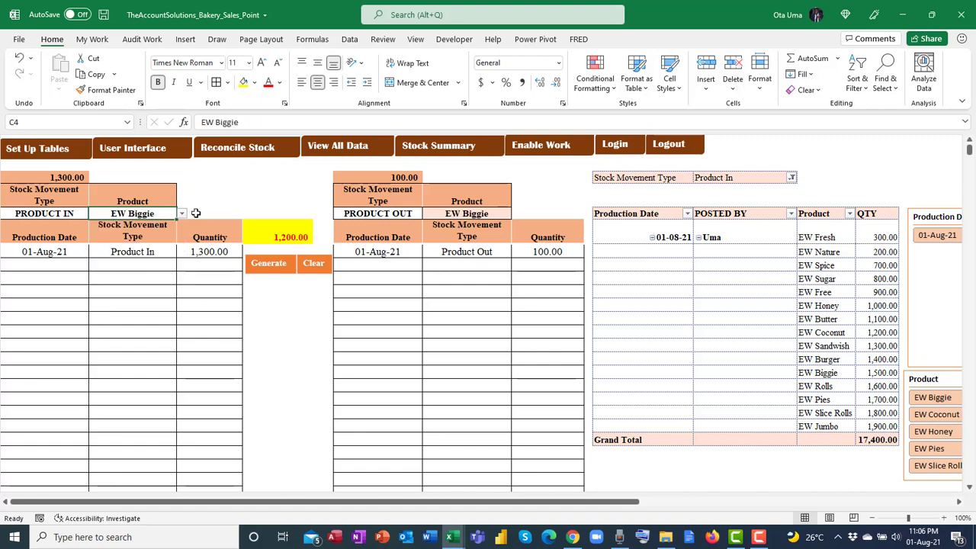
pyautogui.click(280, 264)
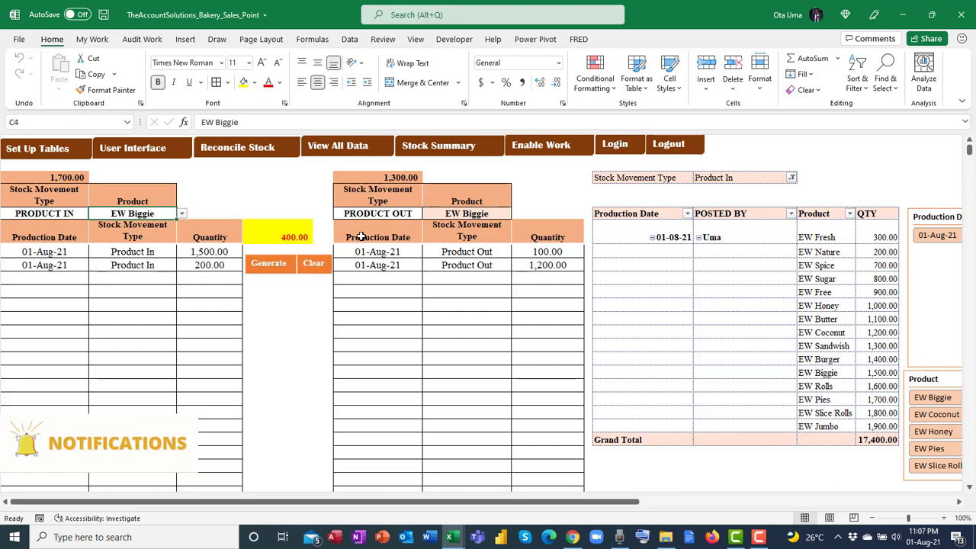
# Compare the EW Biggie balance in the stock summary with its generated movements on the reconciliation sheet
pyautogui.click(430, 147)
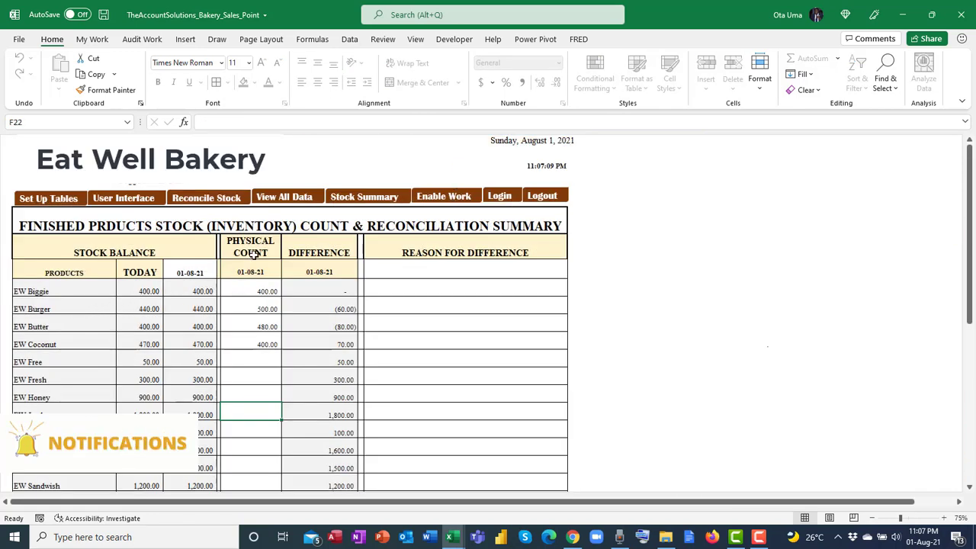
pyautogui.click(222, 199)
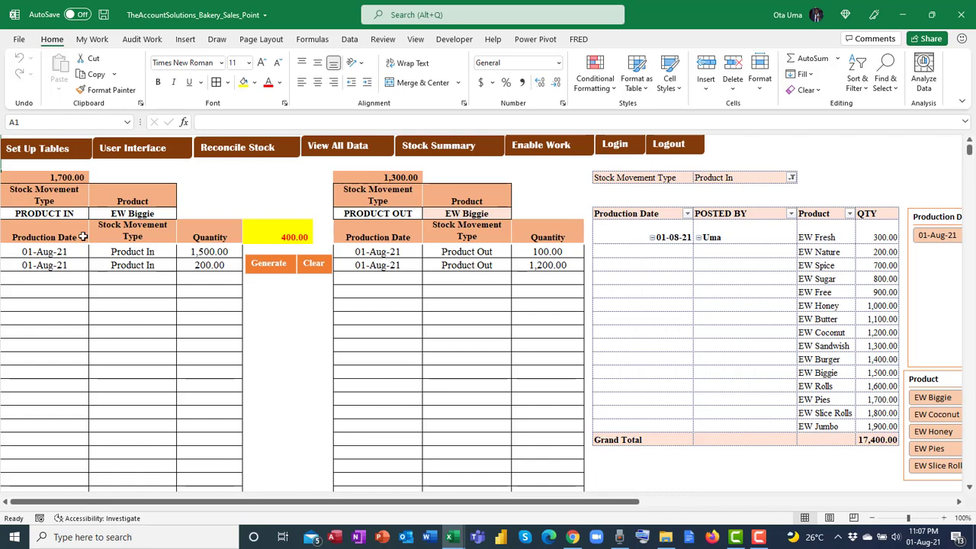
pyautogui.scroll(-9, 144, 274)
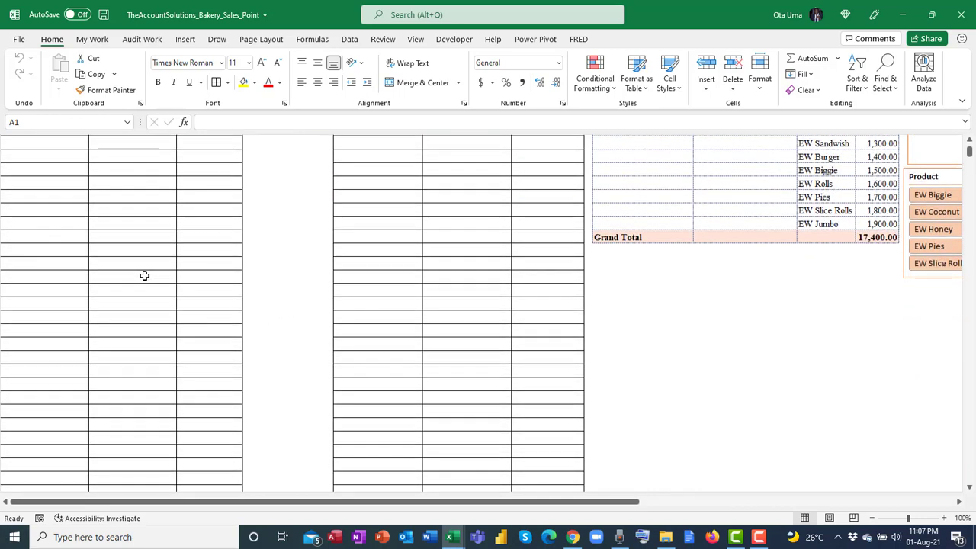
pyautogui.scroll(7, 147, 263)
pyautogui.scroll(2, 145, 259)
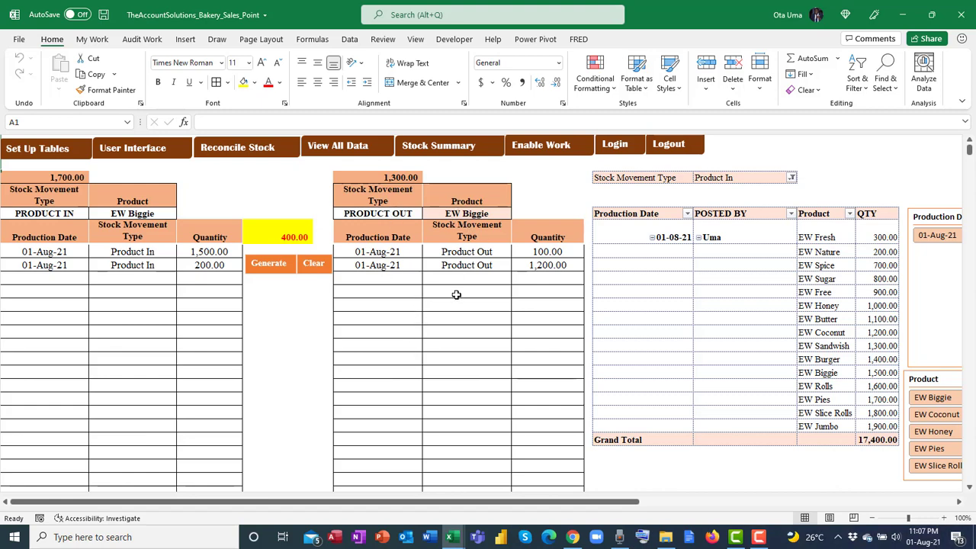
# Refresh the Product In and Product Out PivotTables on the reconciliation sheet
pyautogui.click(958, 501)
pyautogui.moveTo(958, 501); pyautogui.dragTo(958, 501)
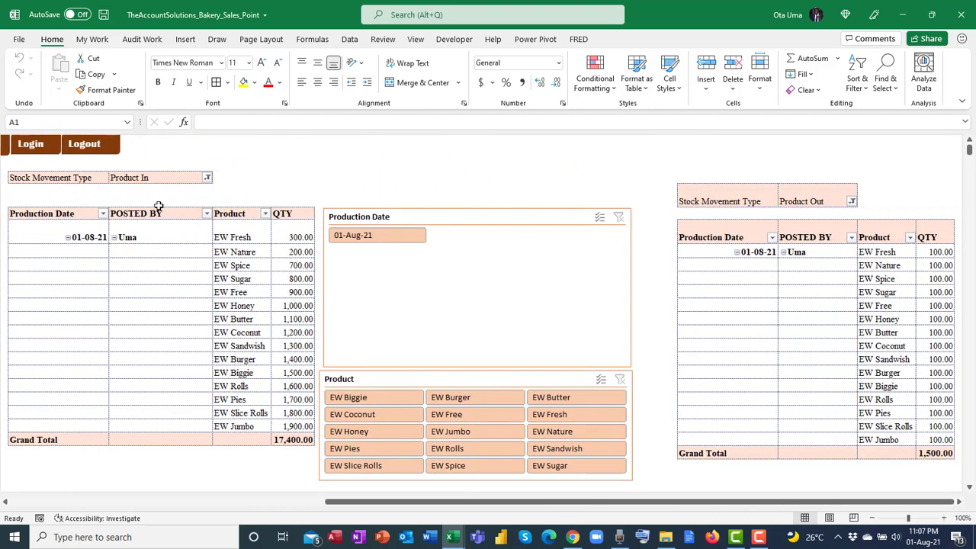
pyautogui.click(151, 180)
pyautogui.click(806, 197)
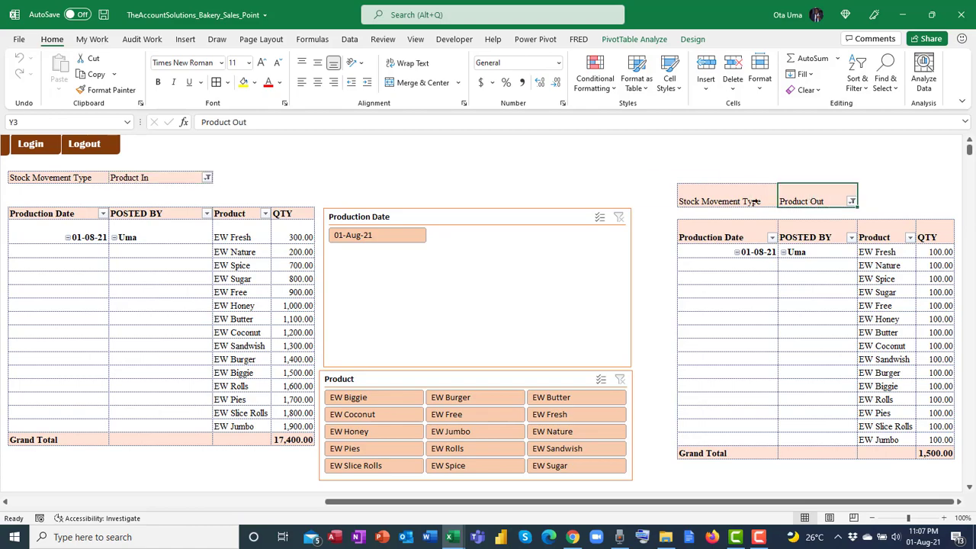
pyautogui.rightClick(183, 309)
pyautogui.click(158, 301)
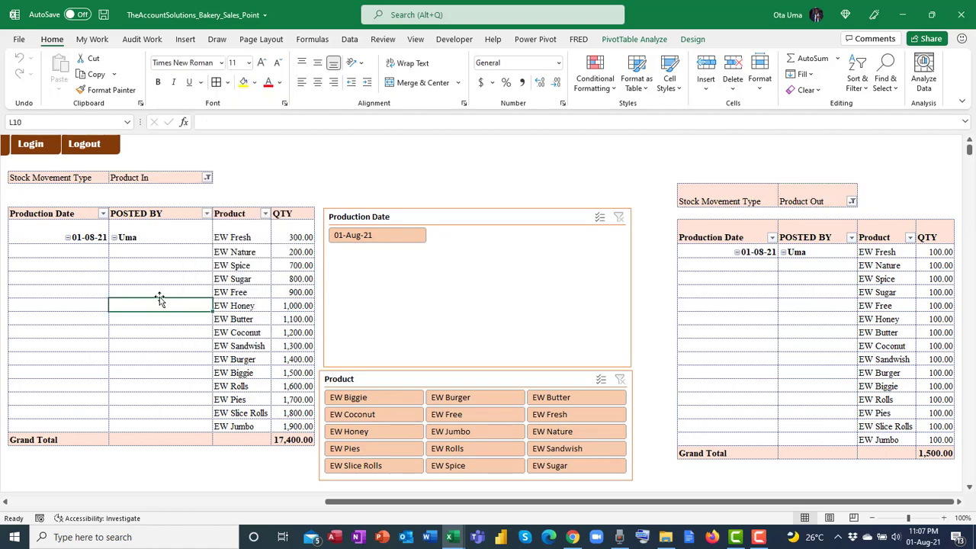
pyautogui.rightClick(148, 279)
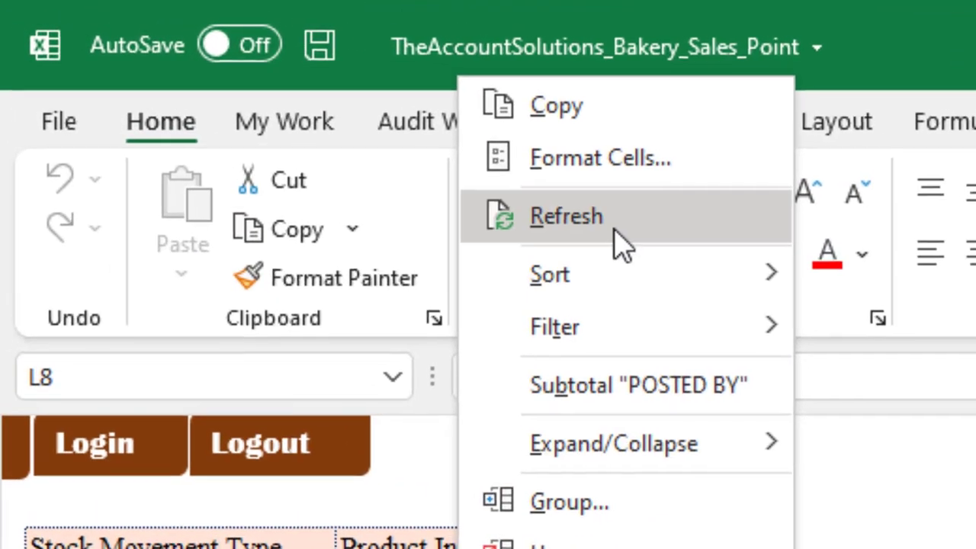
pyautogui.click(465, 157)
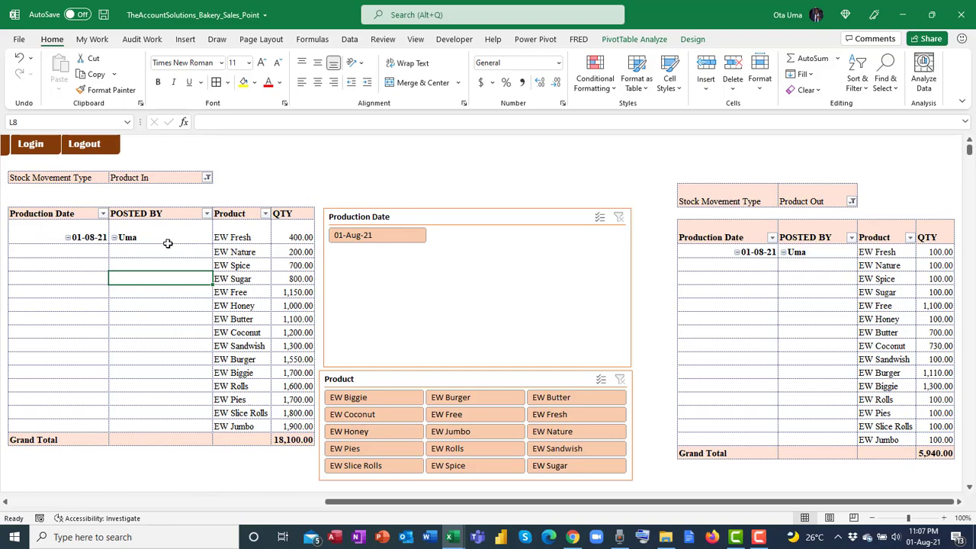
pyautogui.rightClick(771, 279)
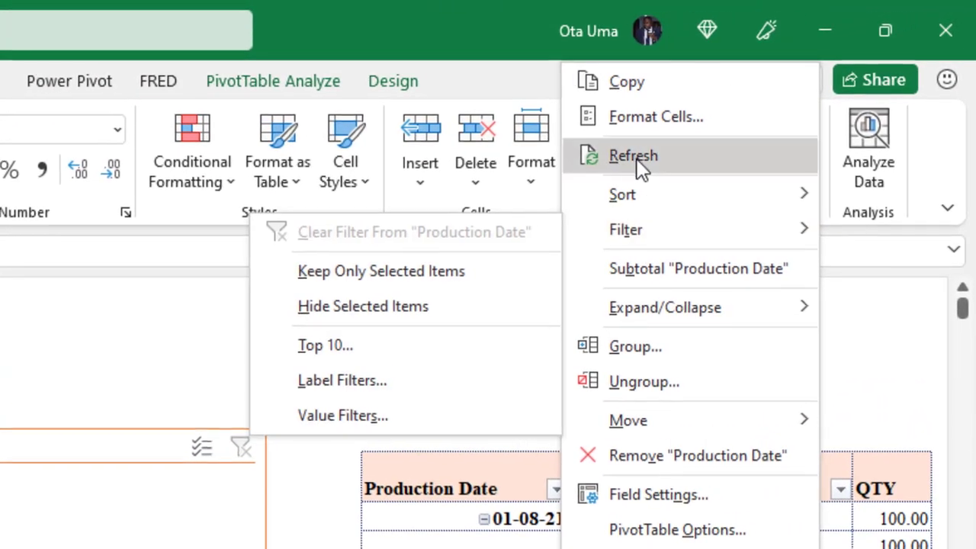
pyautogui.click(636, 158)
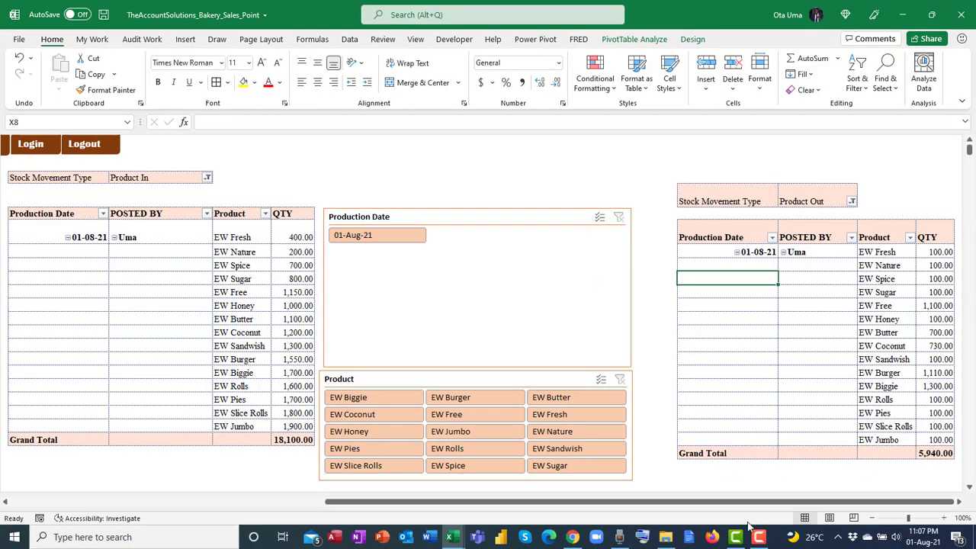
# Filter both PivotTables one product at a time by EW Burger, Butter, Fresh, Nature, Free and Rolls, and clear the product filter
pyautogui.click(454, 402)
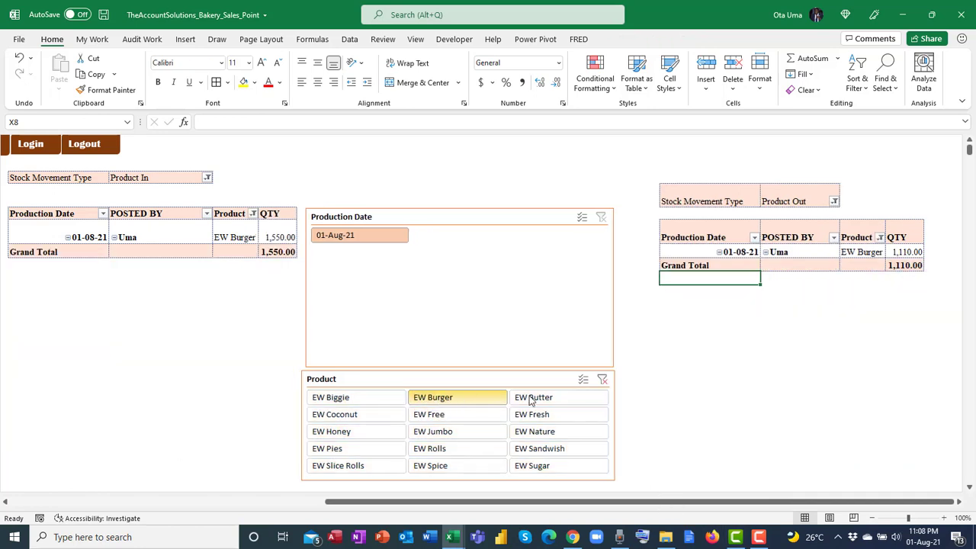
pyautogui.click(542, 394)
pyautogui.click(548, 416)
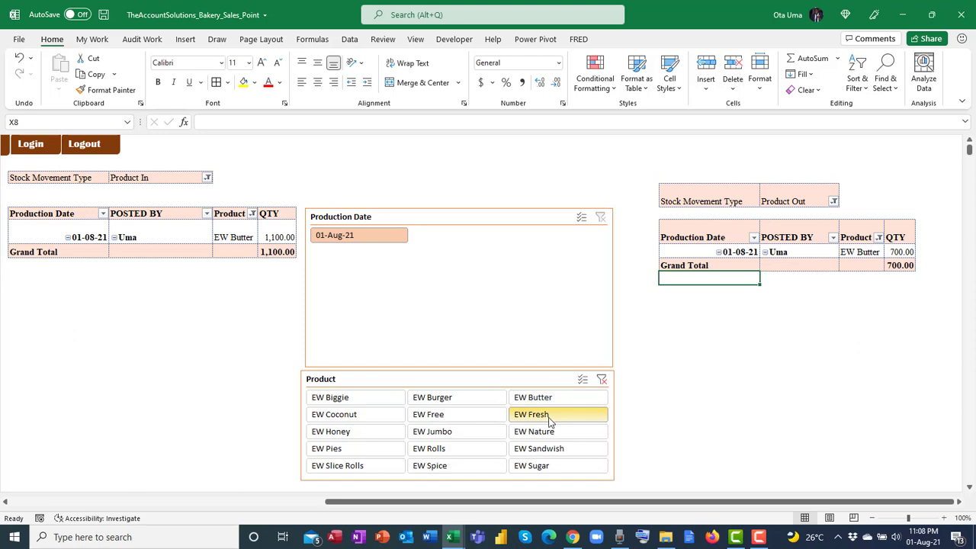
pyautogui.click(543, 431)
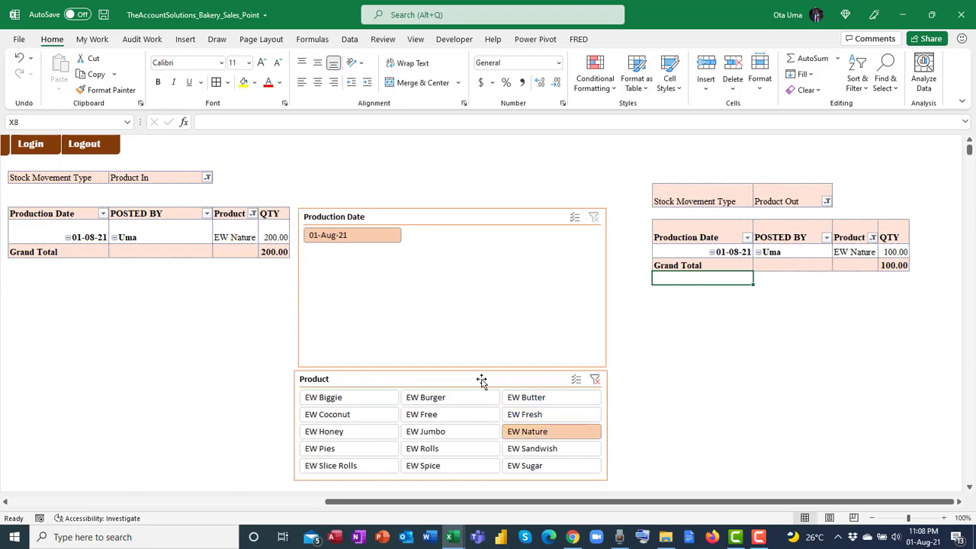
pyautogui.click(515, 417)
pyautogui.click(425, 414)
pyautogui.click(431, 448)
pyautogui.click(592, 378)
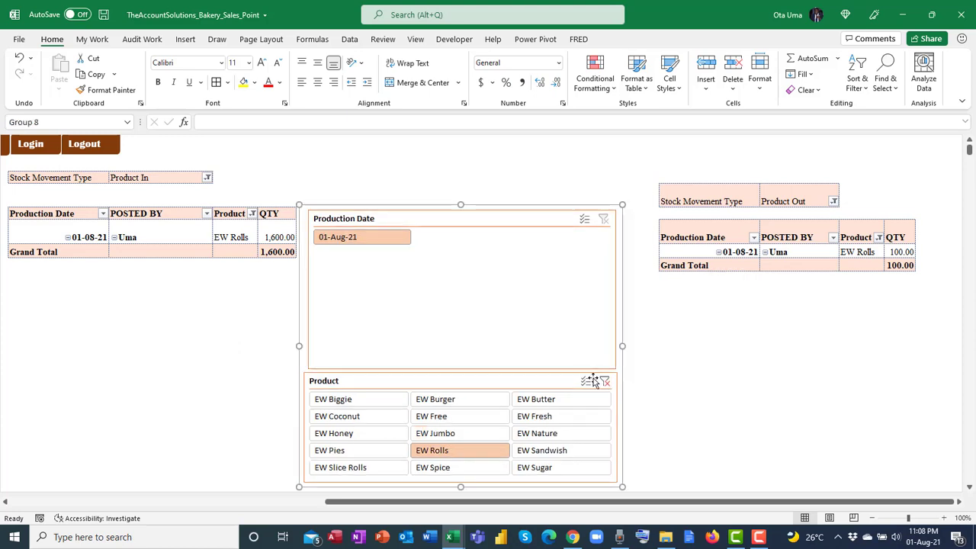
pyautogui.click(604, 381)
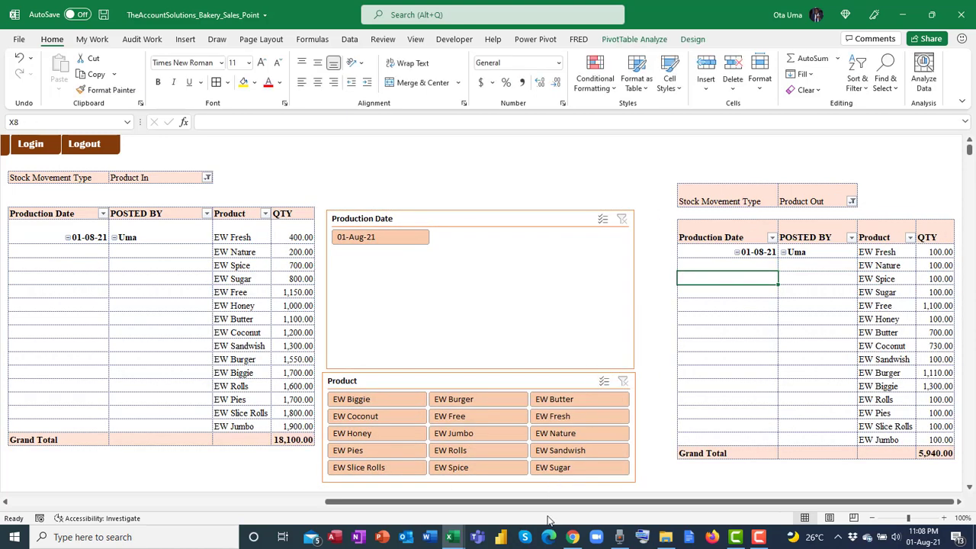
# Return to the stock summary and go from there to the report of all data
pyautogui.moveTo(531, 506); pyautogui.dragTo(122, 522)
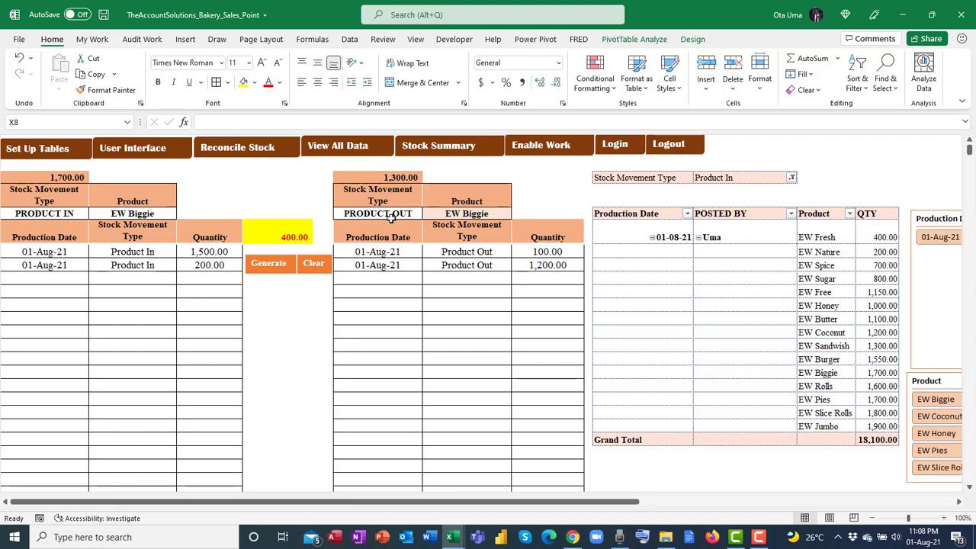
pyautogui.click(424, 151)
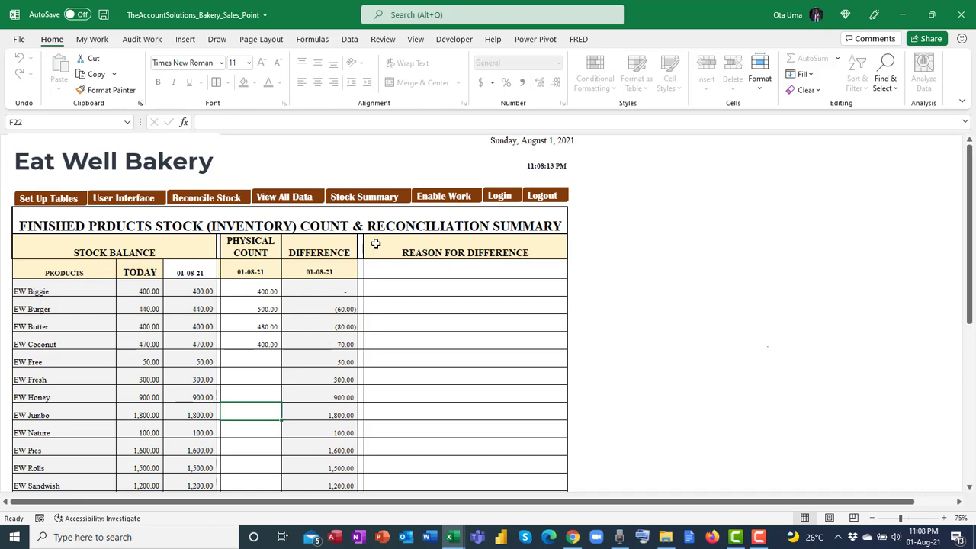
pyautogui.click(285, 196)
pyautogui.click(474, 180)
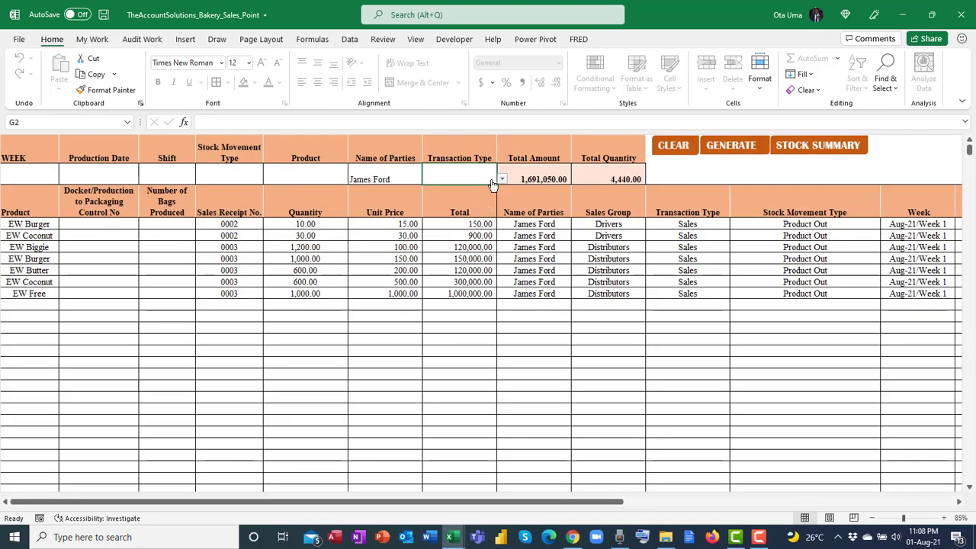
pyautogui.click(501, 178)
pyautogui.click(478, 195)
pyautogui.click(728, 144)
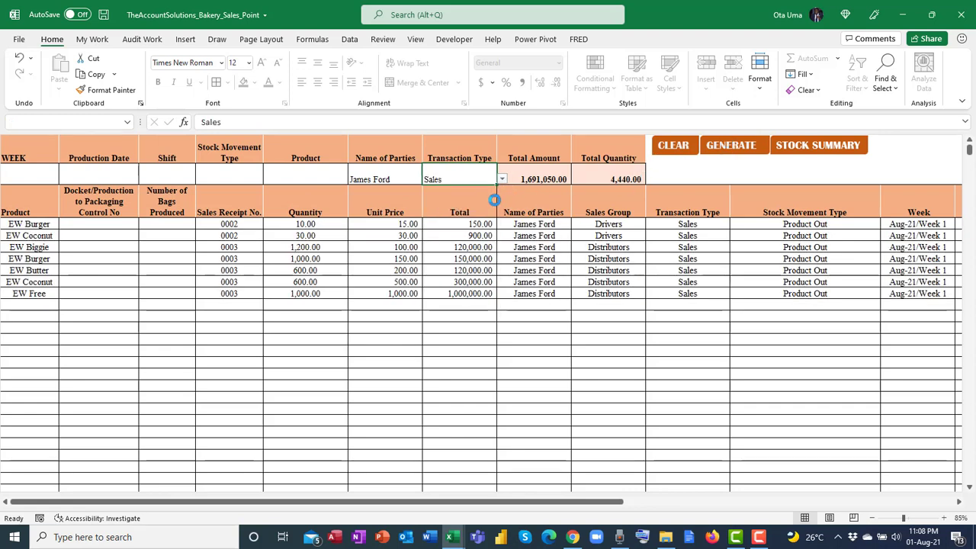
pyautogui.click(390, 177)
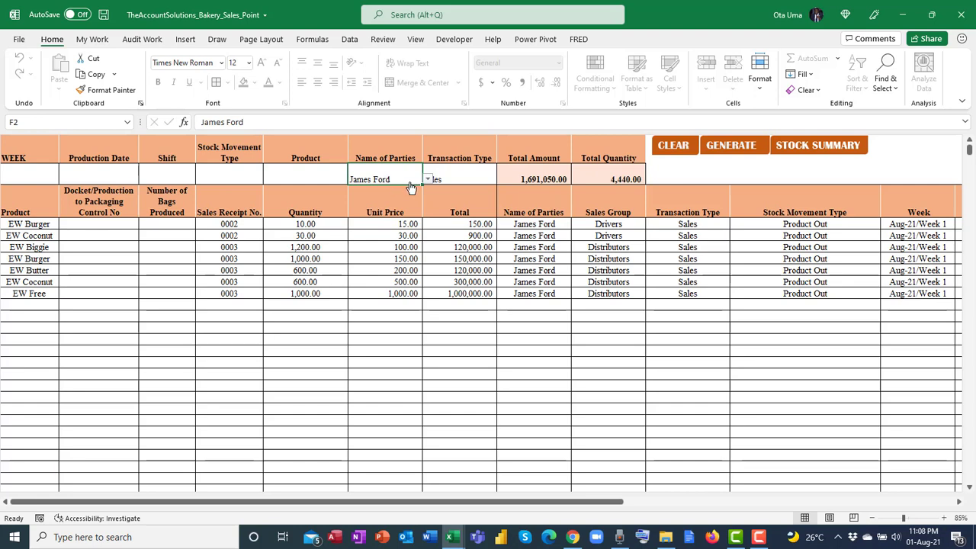
# Clear the report, filter by transaction type Sales and production date 1/8/21, generate it and review the listed sales
pyautogui.click(685, 145)
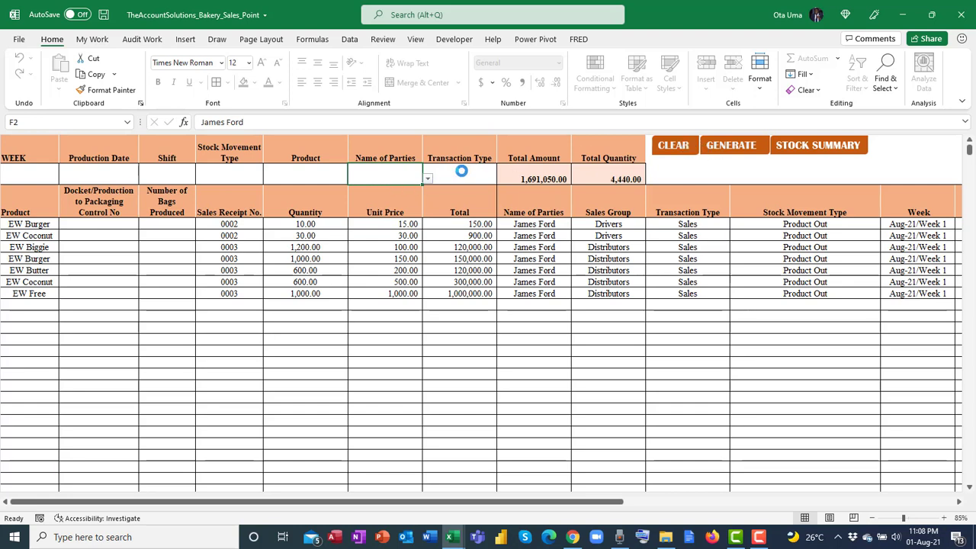
pyautogui.click(502, 180)
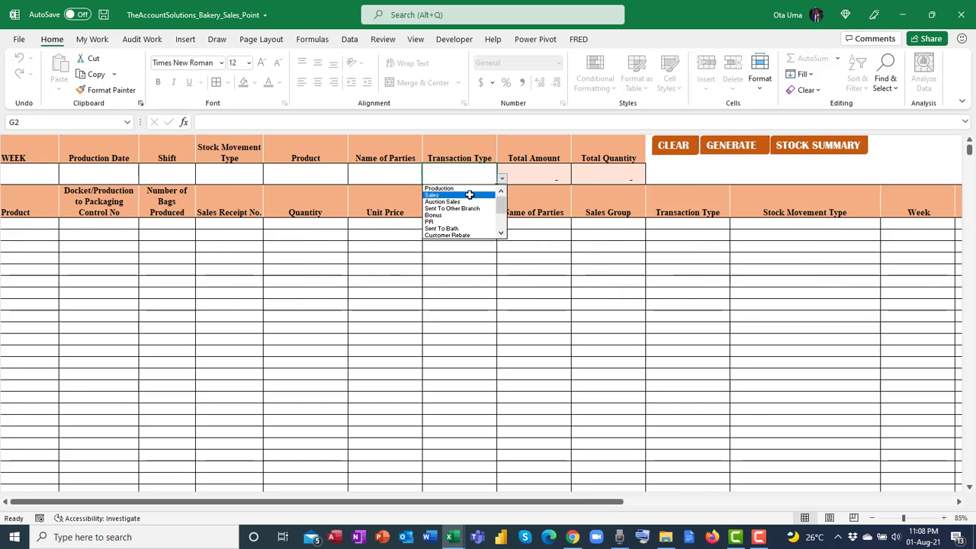
pyautogui.click(470, 194)
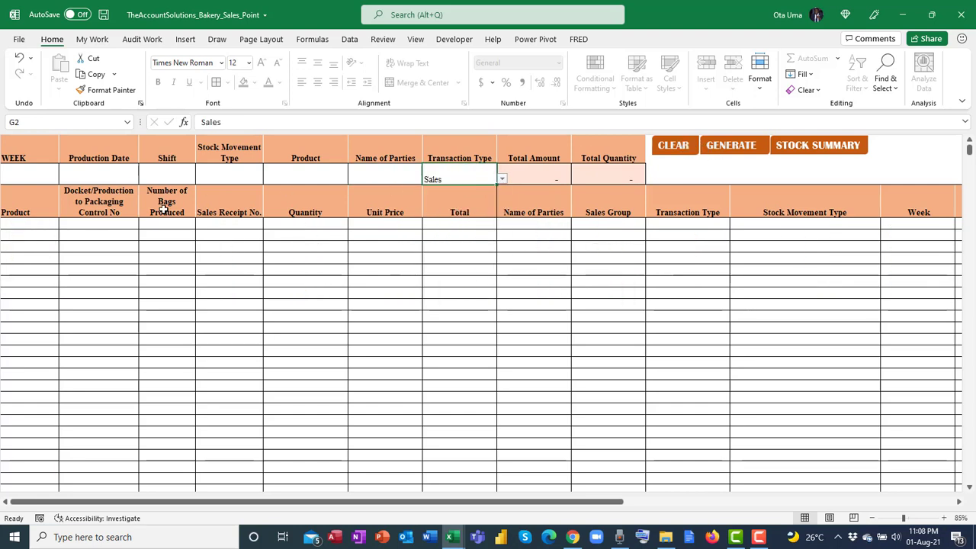
pyautogui.click(127, 175)
pyautogui.write('1/8/21')
pyautogui.hotkey('ctrl', 'Return')
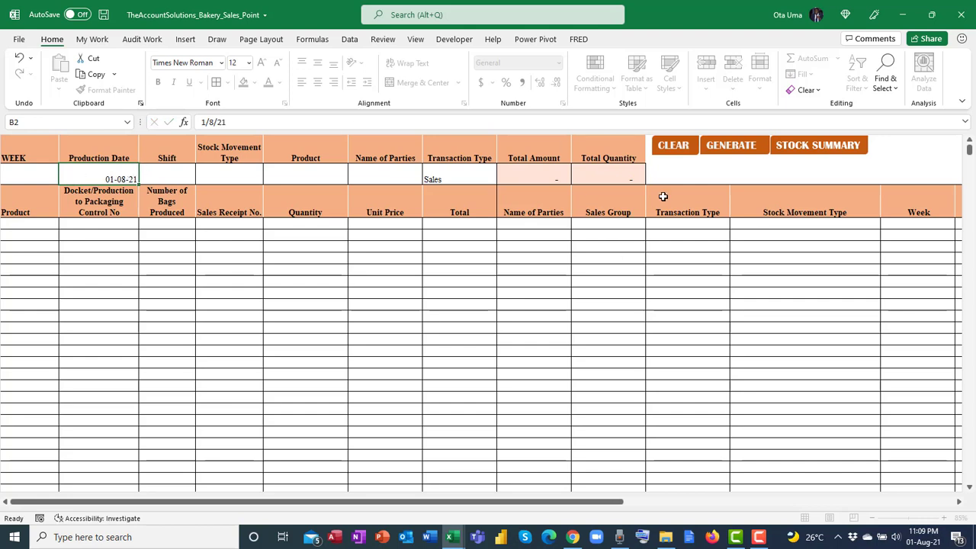
pyautogui.click(733, 146)
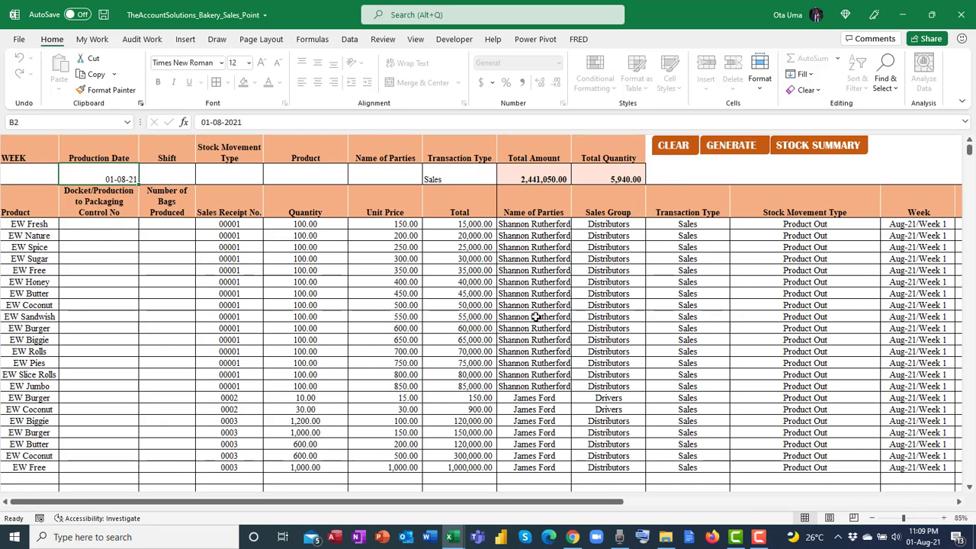
pyautogui.scroll(-3, 595, 251)
pyautogui.scroll(5, 595, 252)
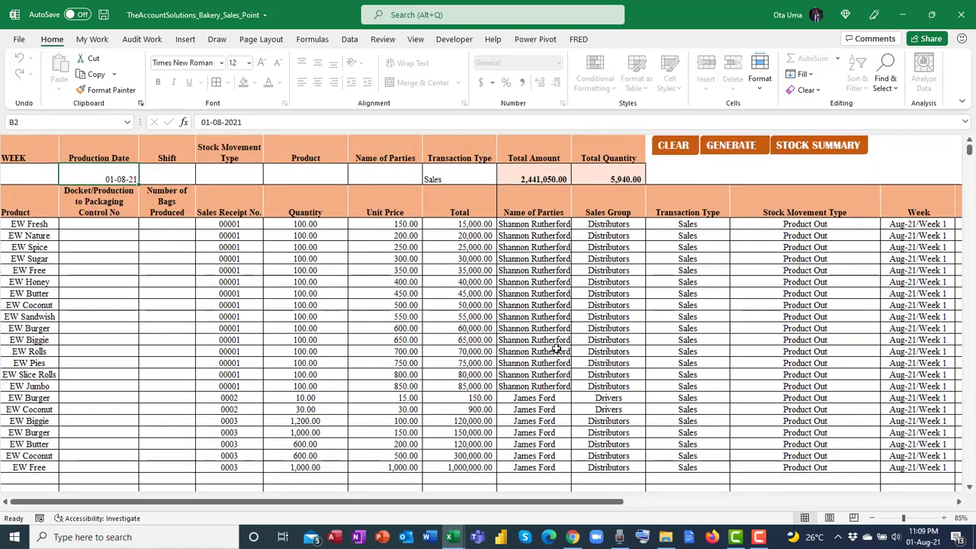
pyautogui.moveTo(557, 503); pyautogui.dragTo(124, 463)
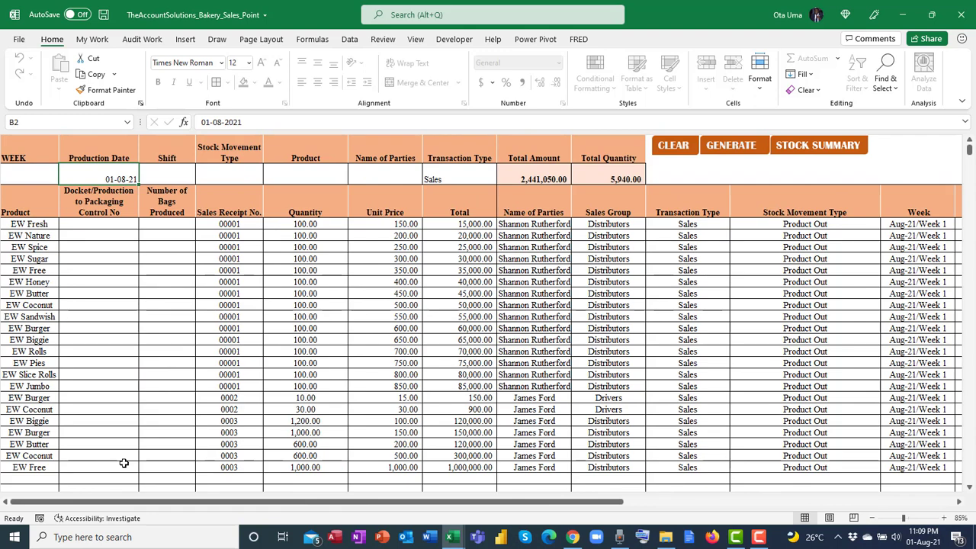